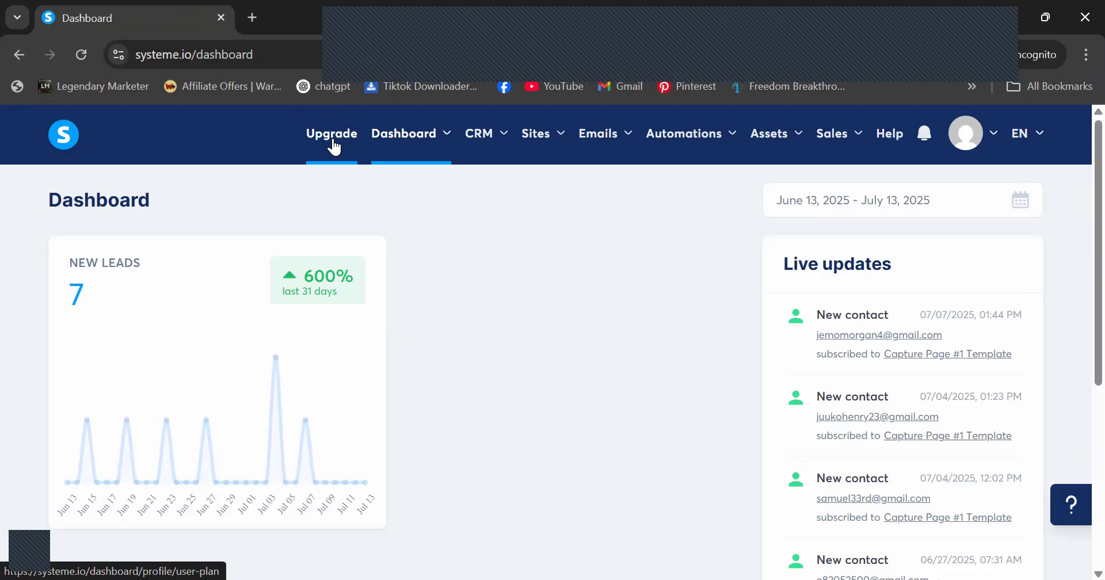
# Open the upgrade plans page and check the contact limits of the Startup and Freemium plans.
pyautogui.click(334, 147)
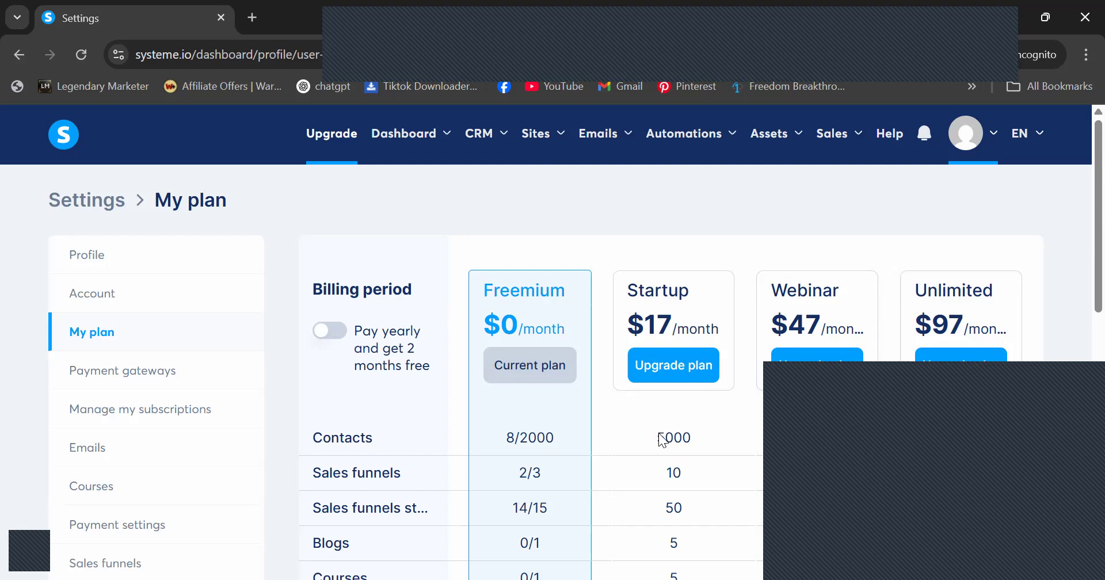
pyautogui.doubleClick(695, 438)
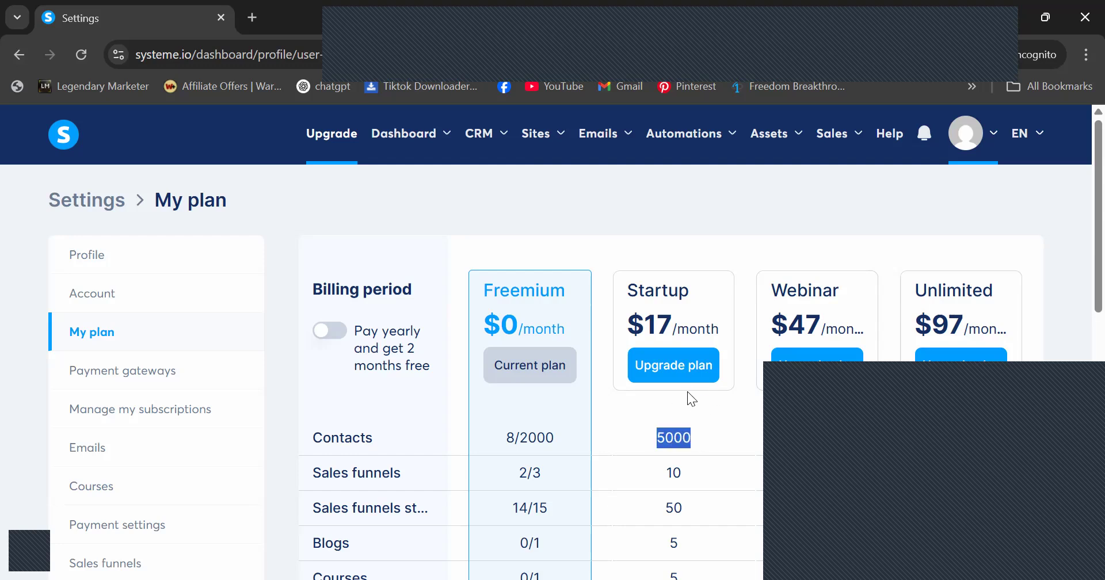
pyautogui.moveTo(554, 439); pyautogui.dragTo(520, 439)
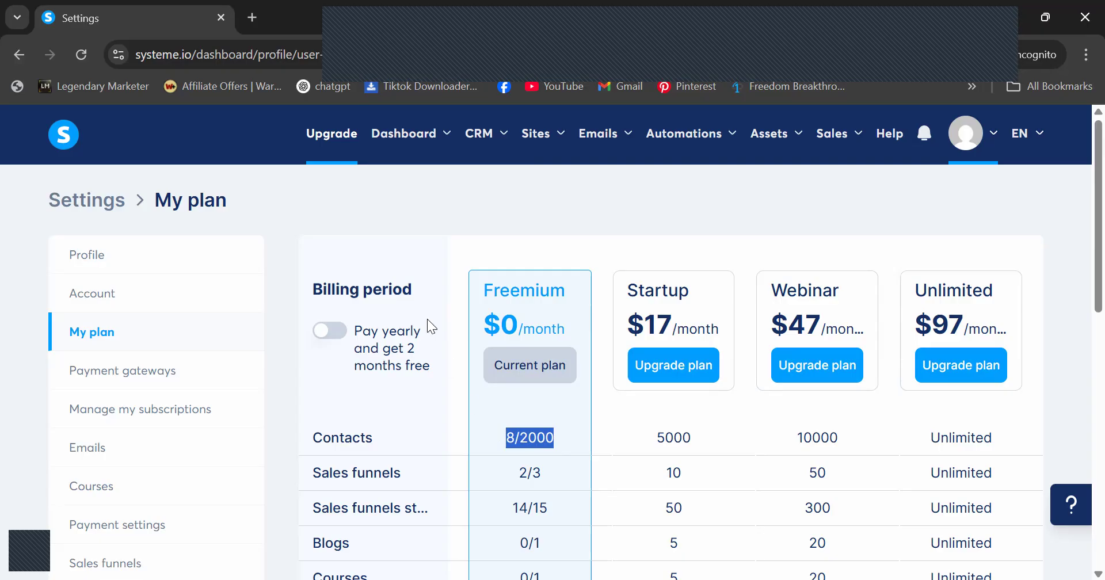
# Return to the main dashboard and look over the new leads chart and live updates.
pyautogui.moveTo(407, 136)
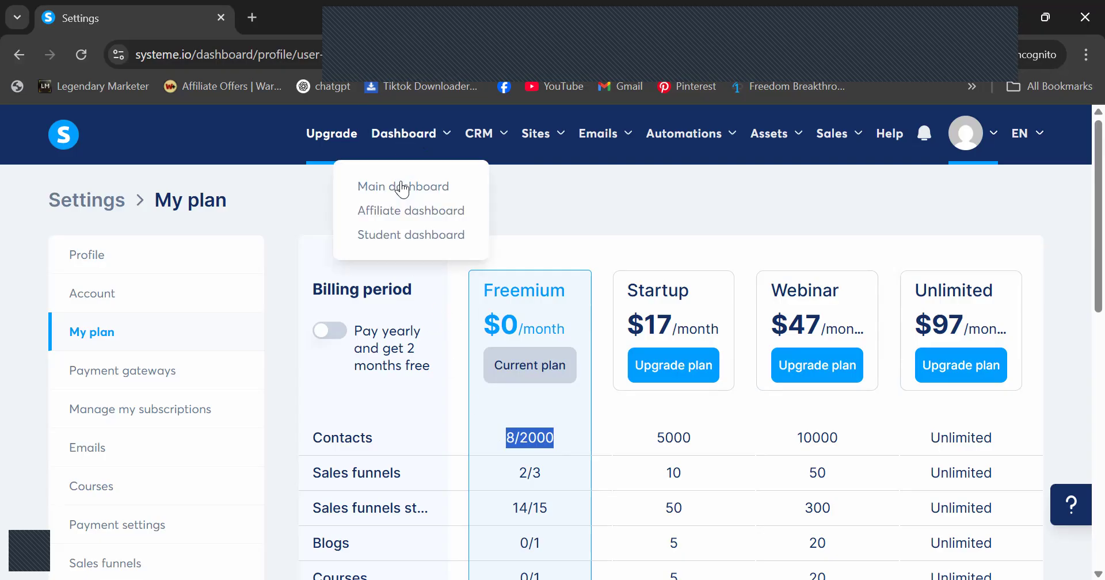
pyautogui.click(399, 193)
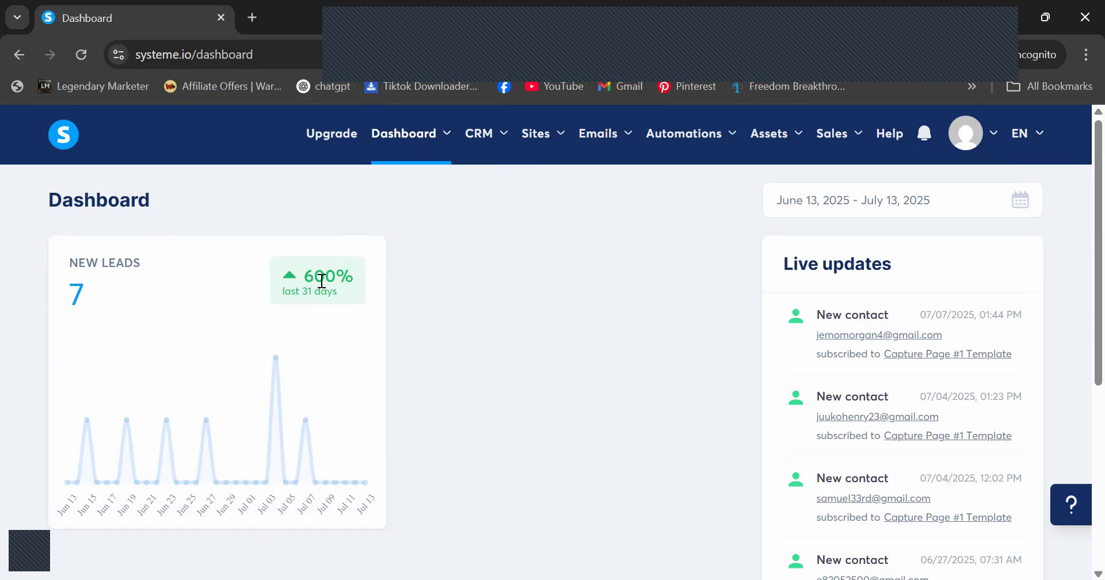
pyautogui.scroll(-1, 659, 326)
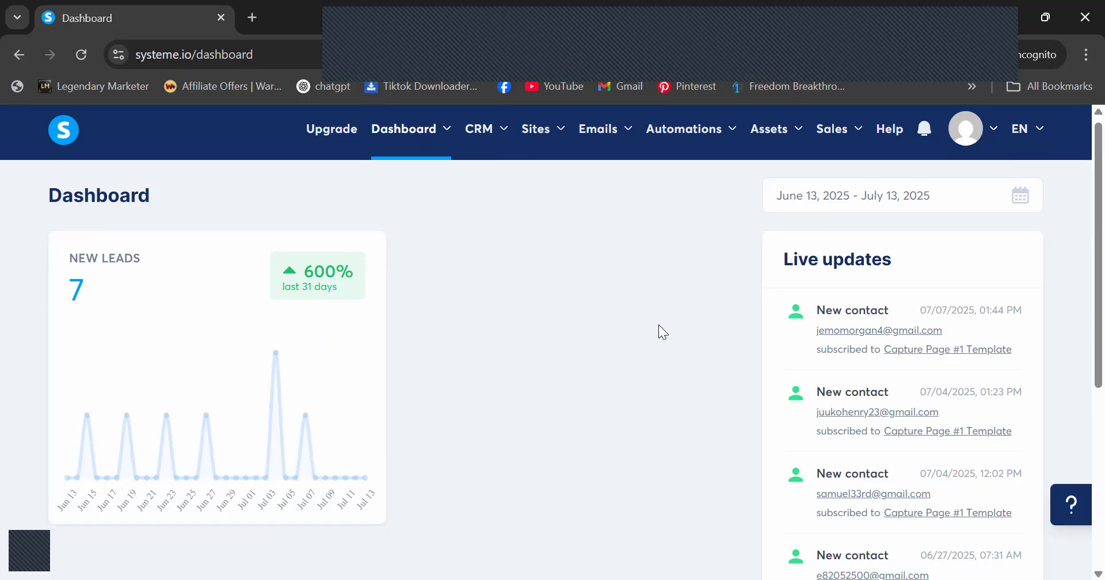
pyautogui.scroll(1, 478, 126)
# View the contacts, tags and pipelines pages of the CRM one after another.
pyautogui.moveTo(477, 126)
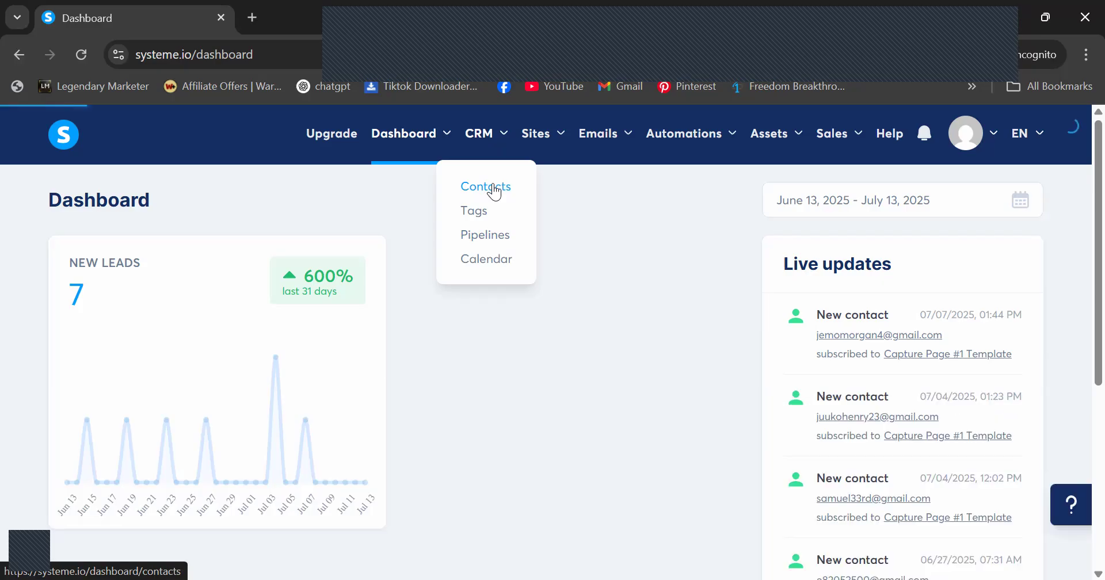
pyautogui.click(494, 192)
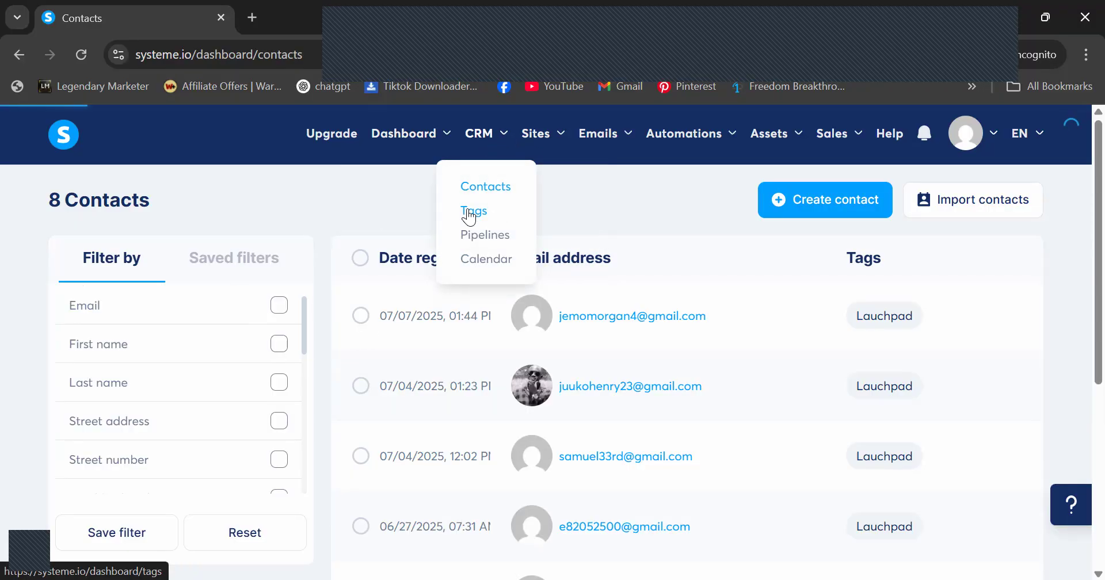
pyautogui.click(469, 213)
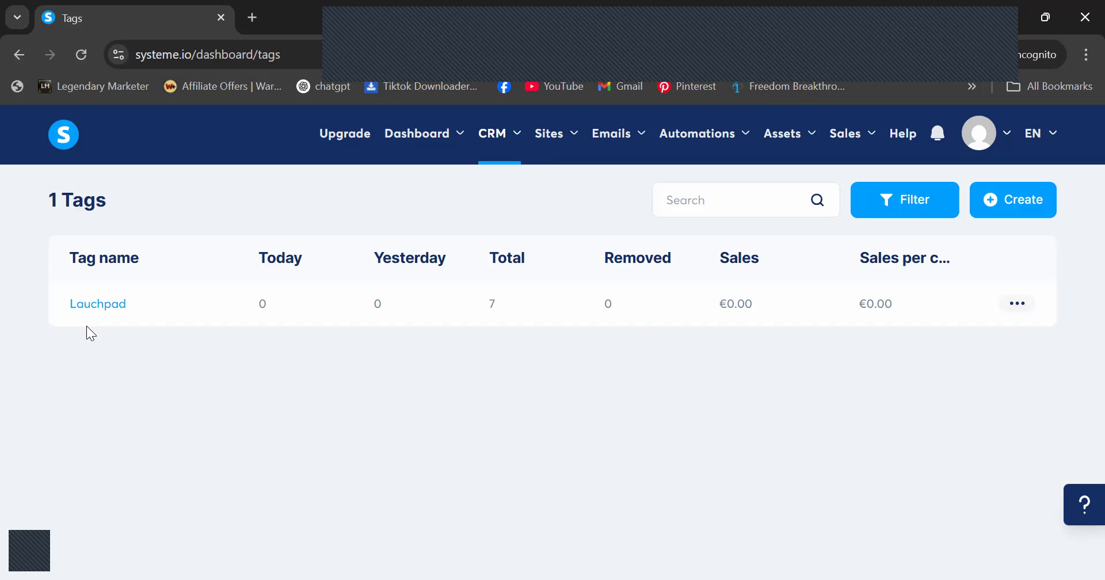
pyautogui.click(505, 240)
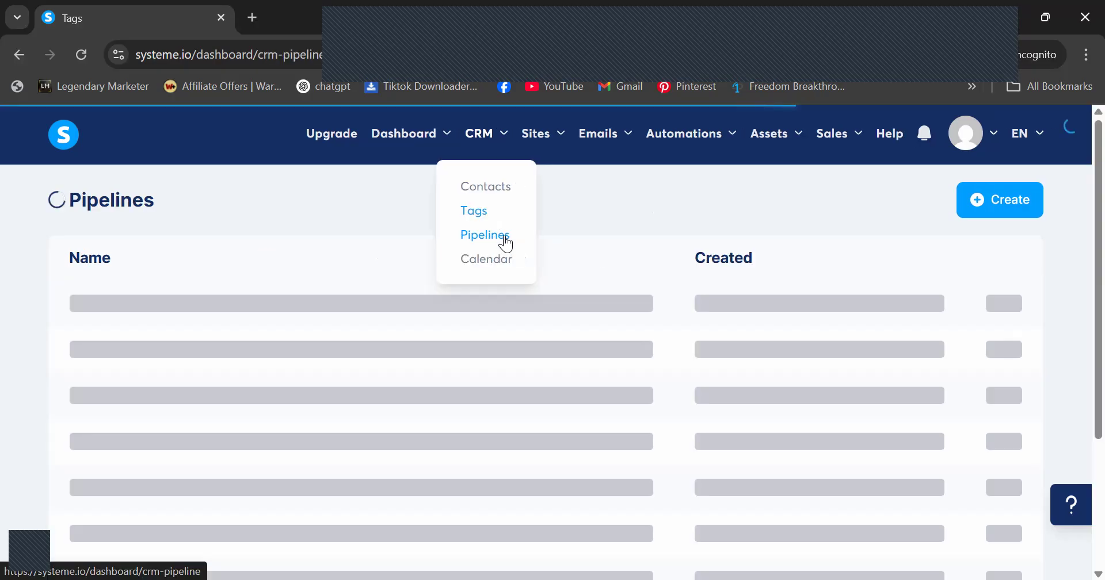
# Open the CRM calendar and view its Events, Bookings and Availability pages.
pyautogui.click(485, 262)
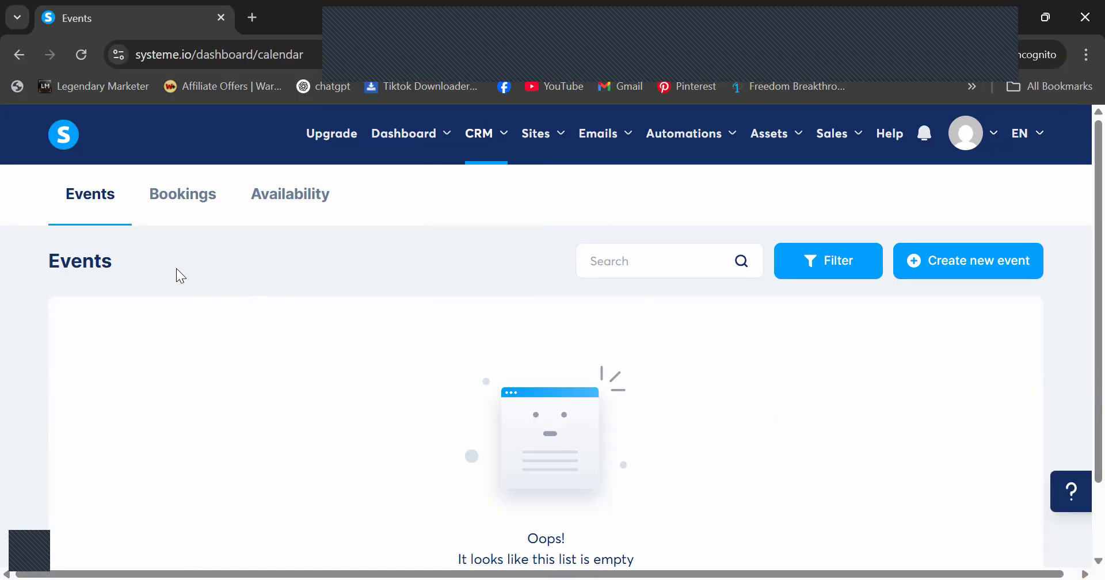
pyautogui.click(162, 200)
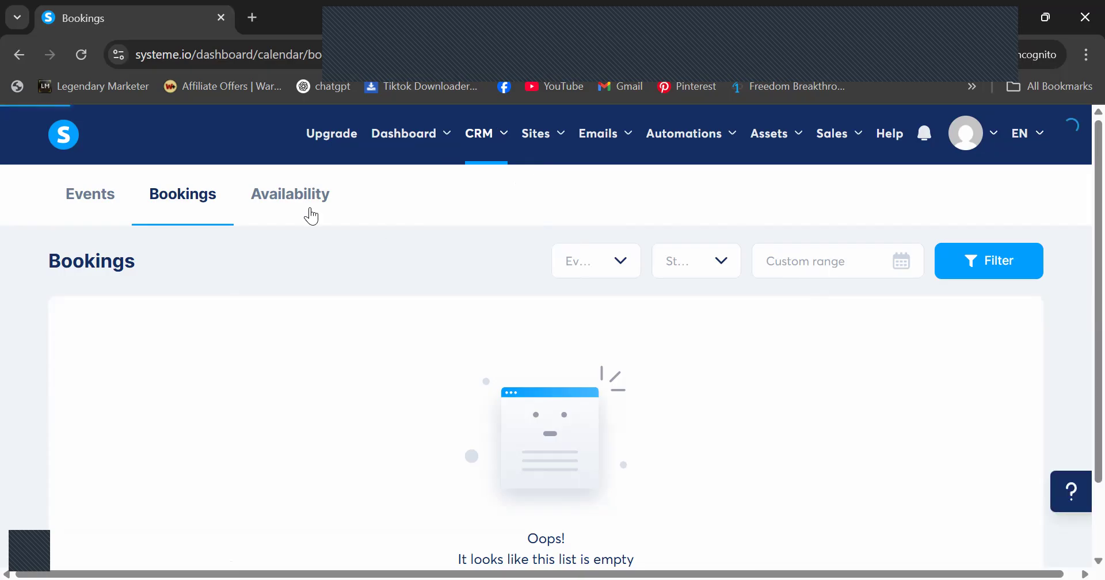
pyautogui.click(305, 205)
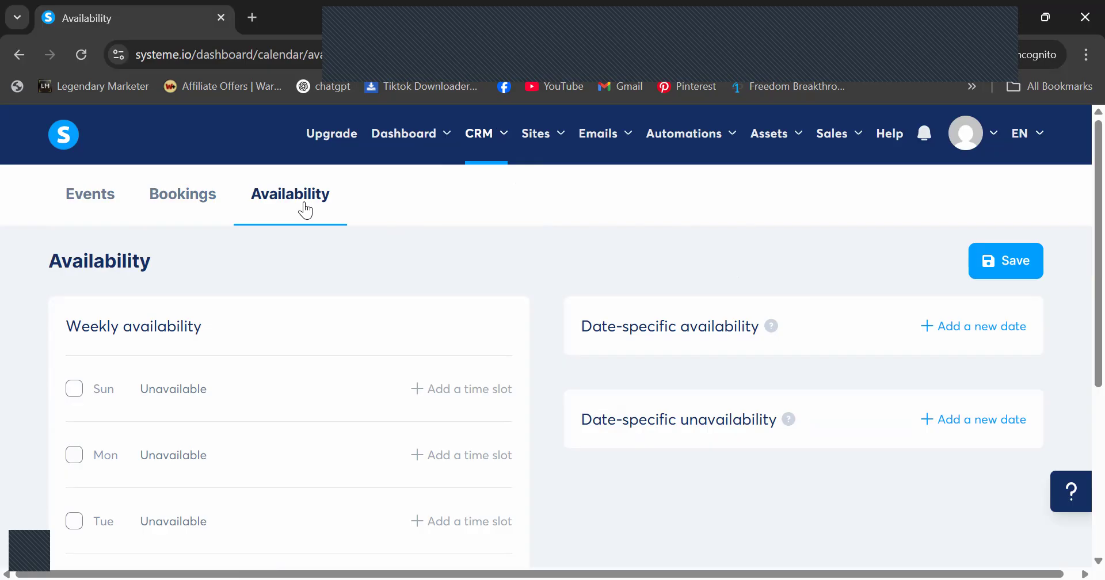
pyautogui.click(481, 147)
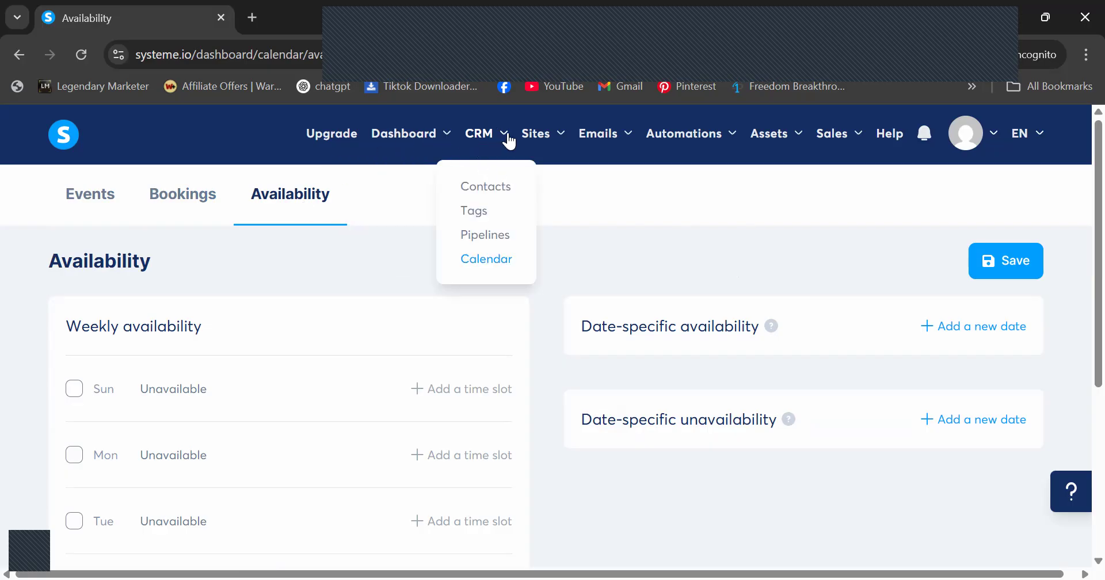
# Show the sales funnels list and open the funnel "Sales Page Funnel - Legacy 2.0 Version - Kajabi".
pyautogui.click(544, 141)
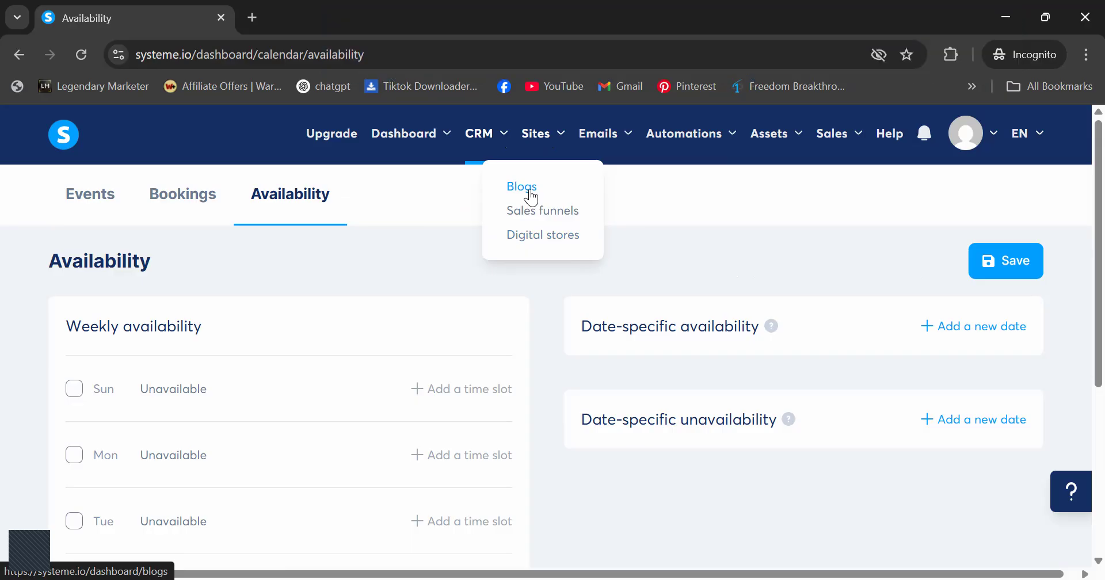
pyautogui.click(557, 216)
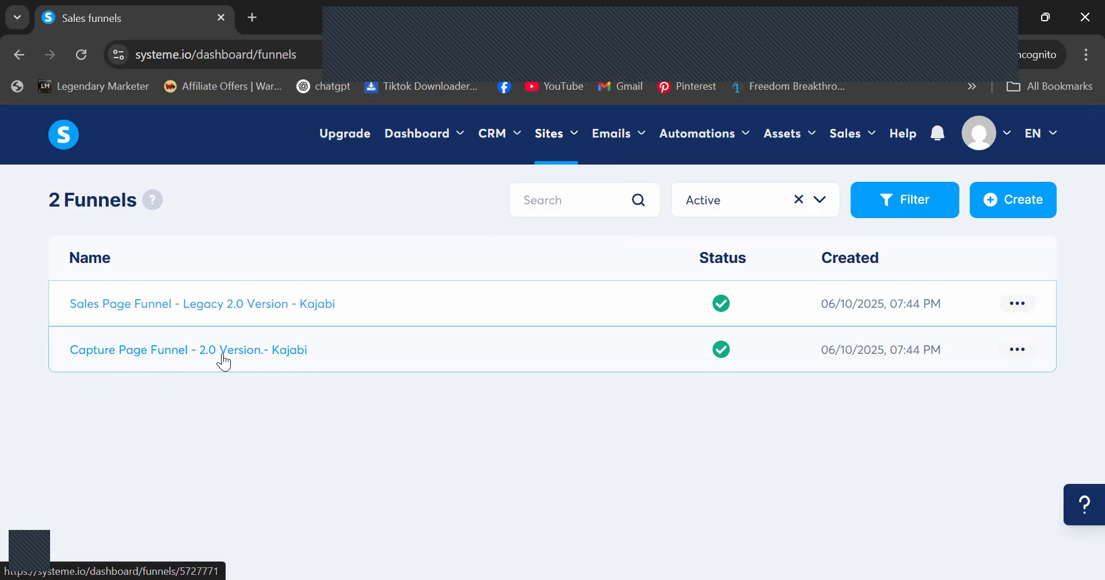
pyautogui.click(198, 305)
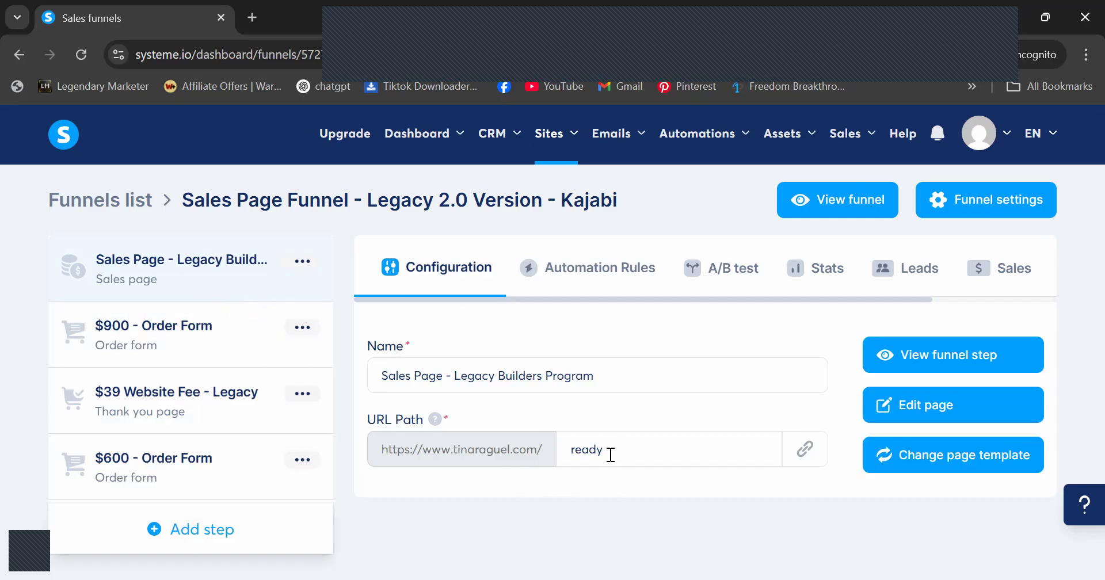
# View the configuration of the $900 and $600 order forms and the $39 Website Fee steps for Legacy and LaunchPad.
pyautogui.click(166, 323)
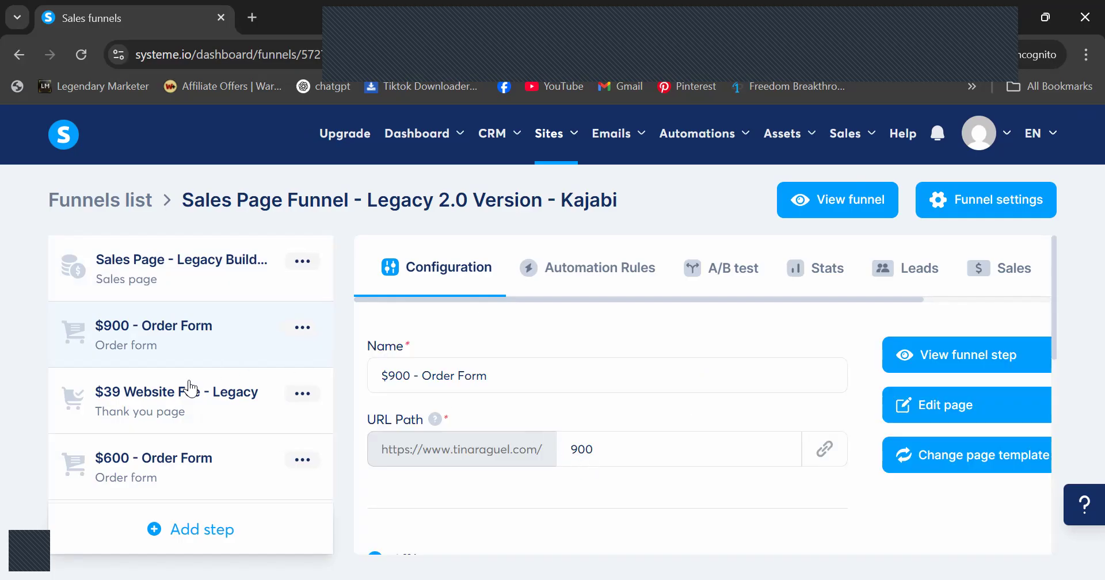
pyautogui.click(190, 386)
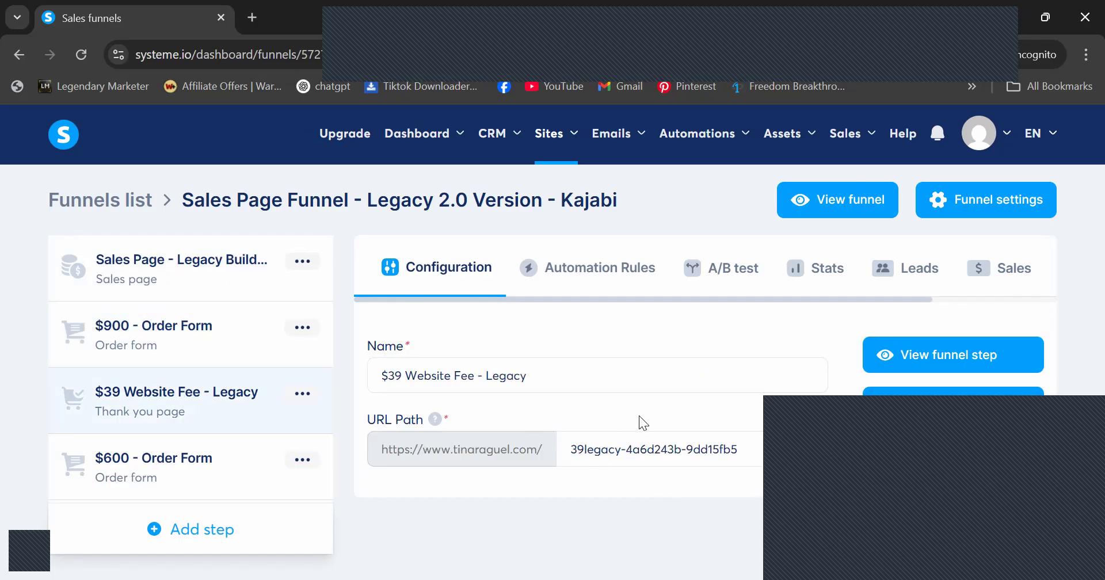
pyautogui.click(190, 460)
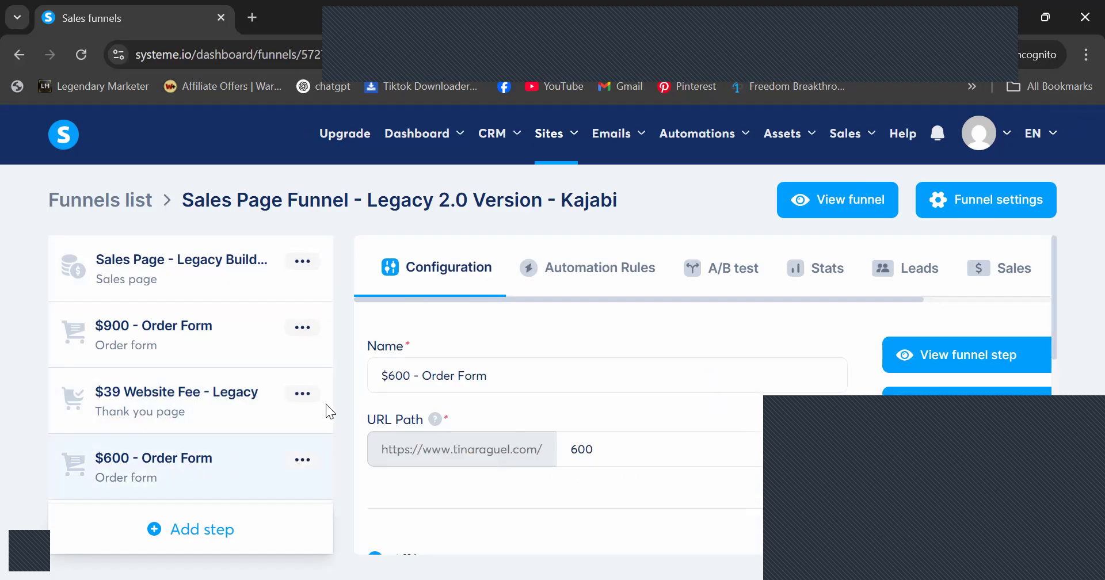
pyautogui.scroll(-5, 240, 409)
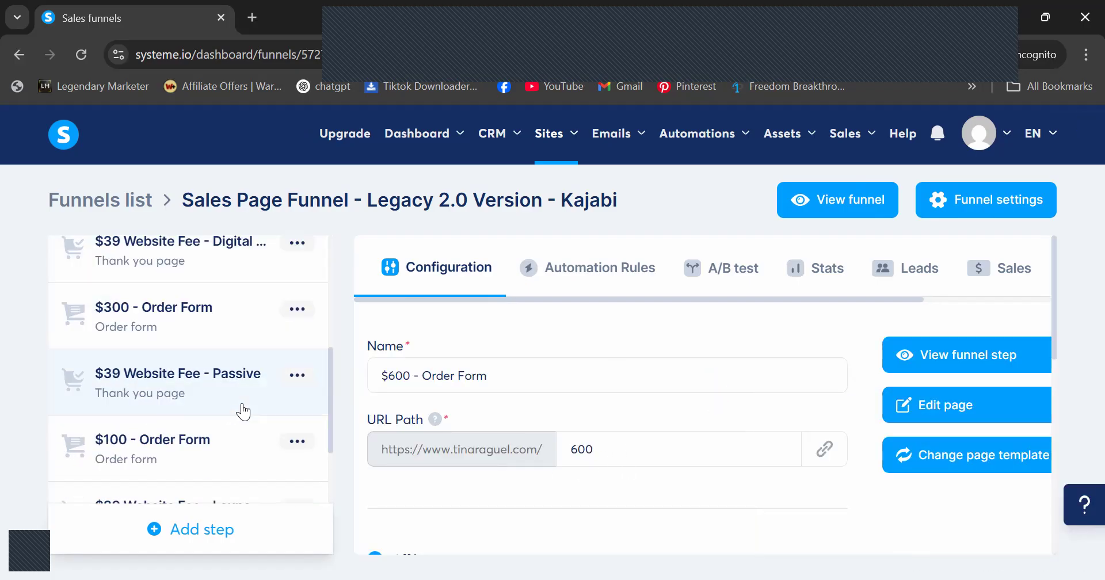
pyautogui.scroll(-2, 243, 411)
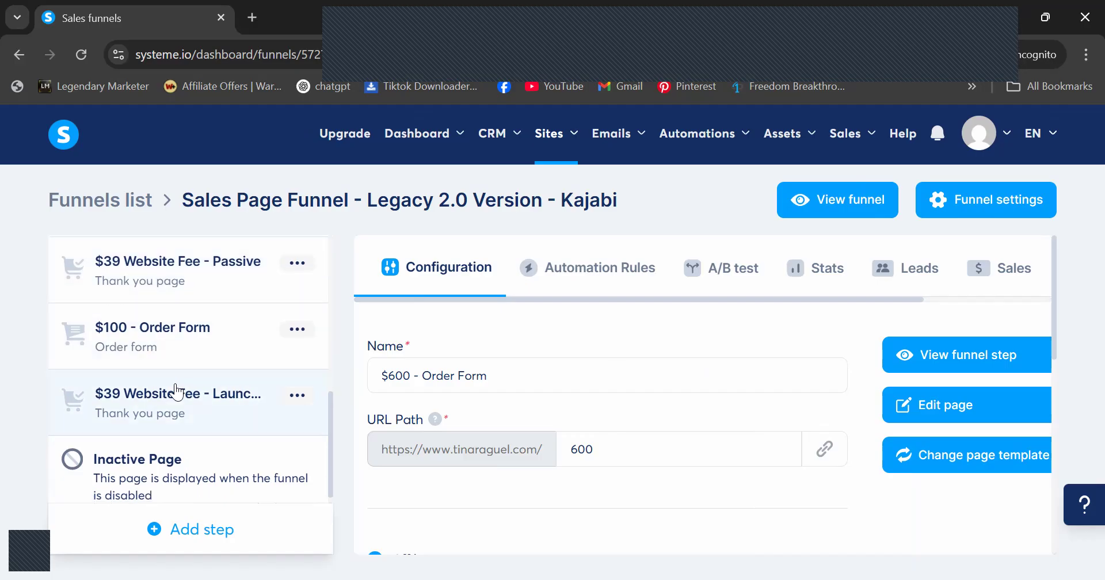
pyautogui.click(176, 392)
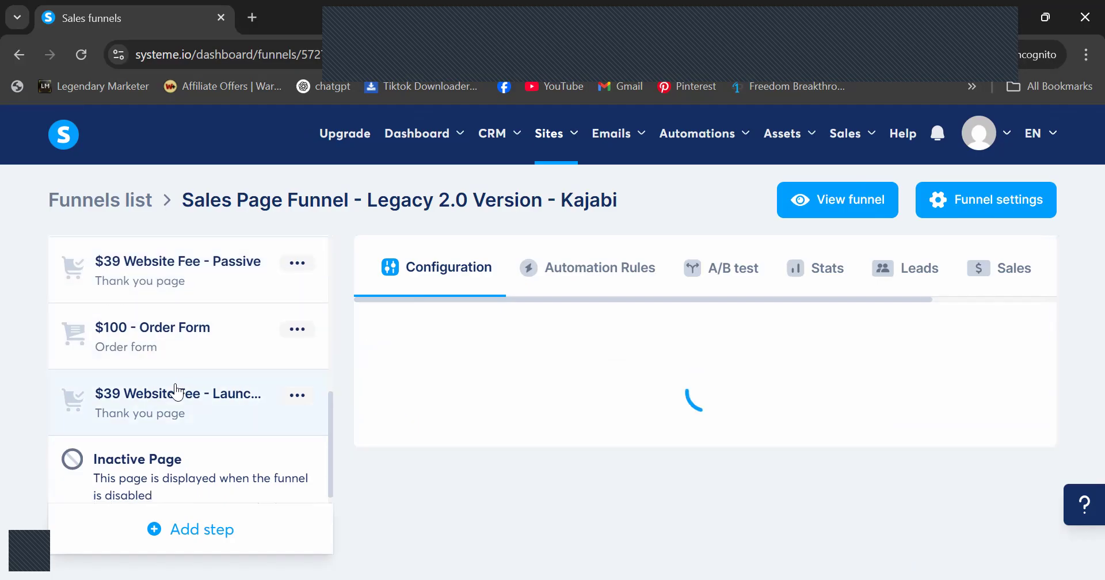
# Revisit the configuration of the $900 order form and its $39 Website Fee - Legacy thank you page.
pyautogui.scroll(5, 193, 334)
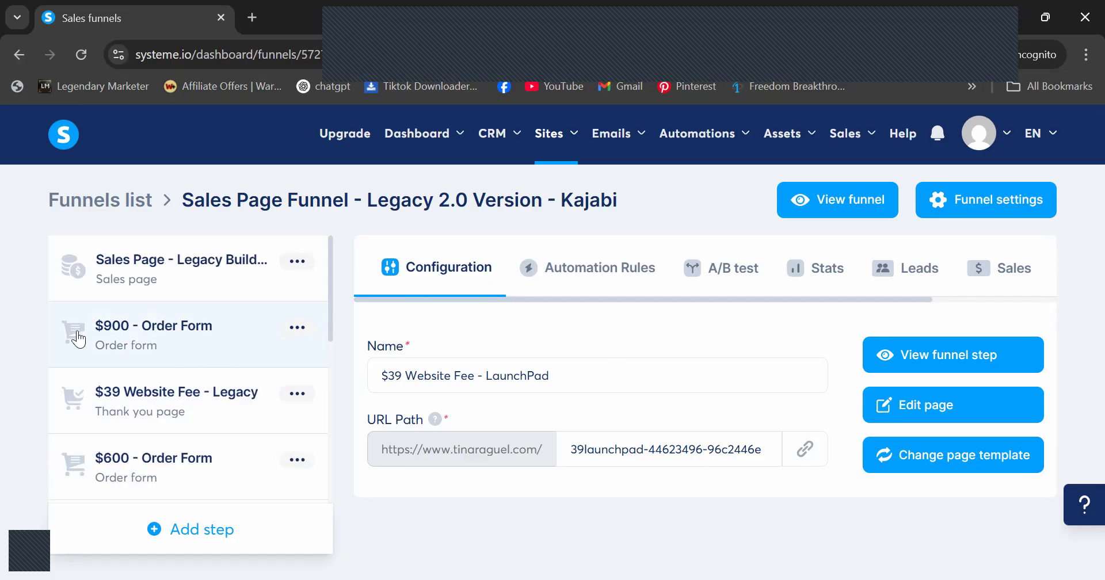
pyautogui.click(151, 339)
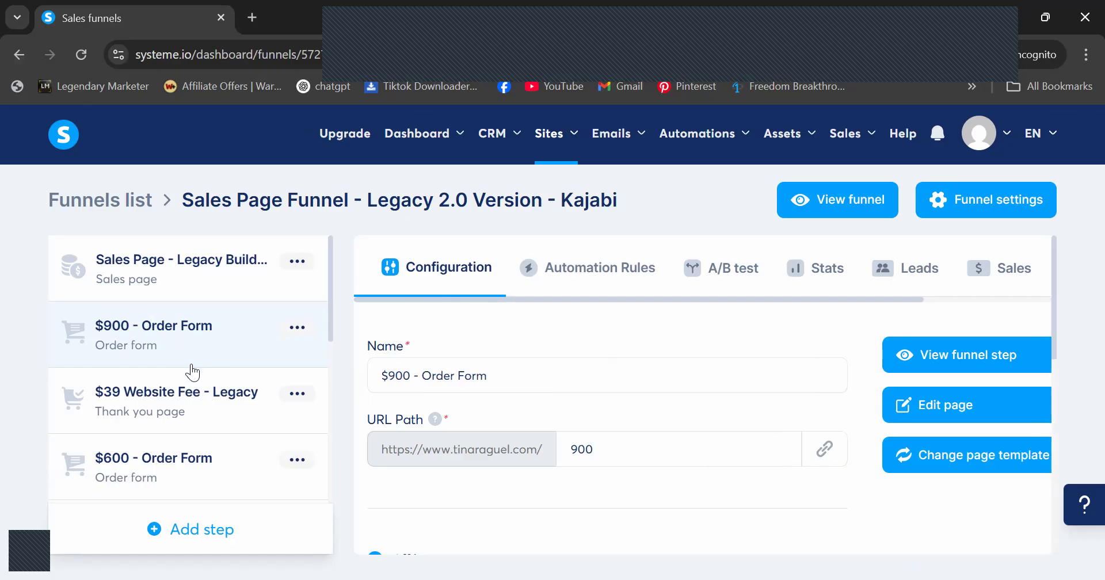
pyautogui.click(135, 412)
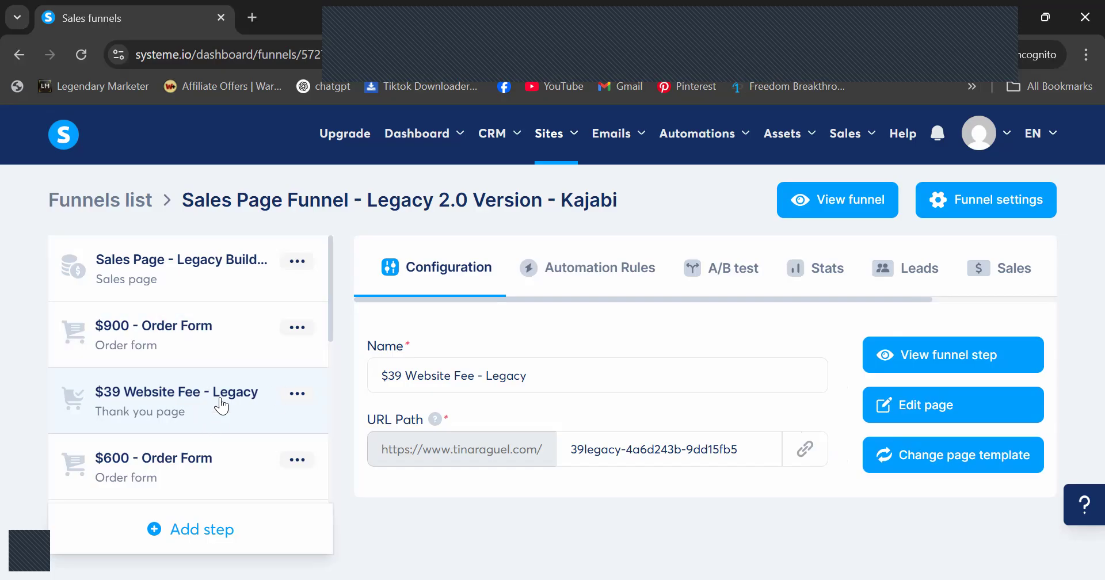
# Select the "Sales Page - Legacy Builders Program" step and open its page in the page editor.
pyautogui.click(180, 286)
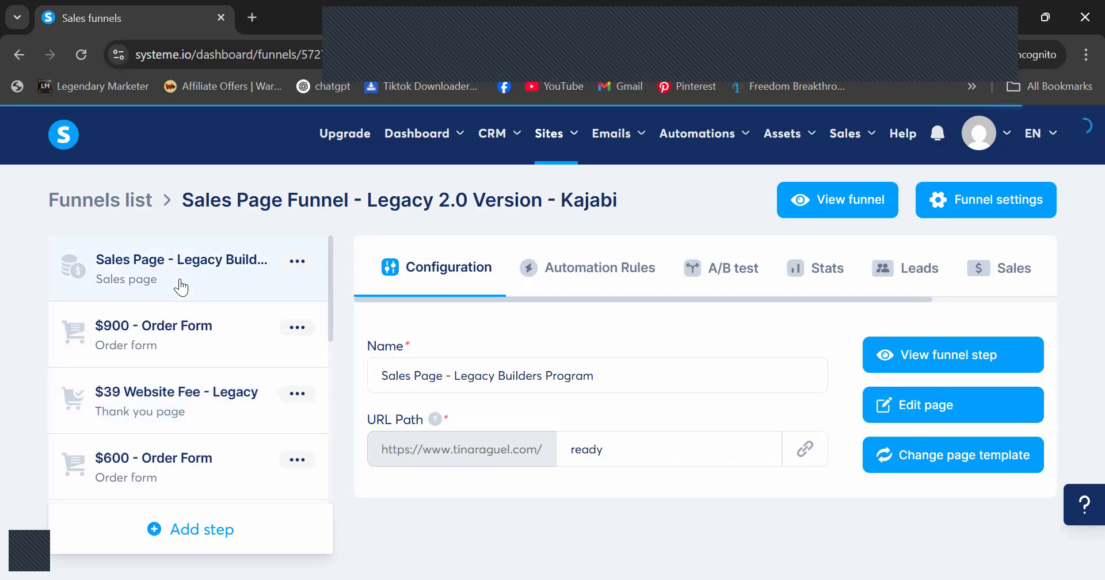
pyautogui.click(958, 427)
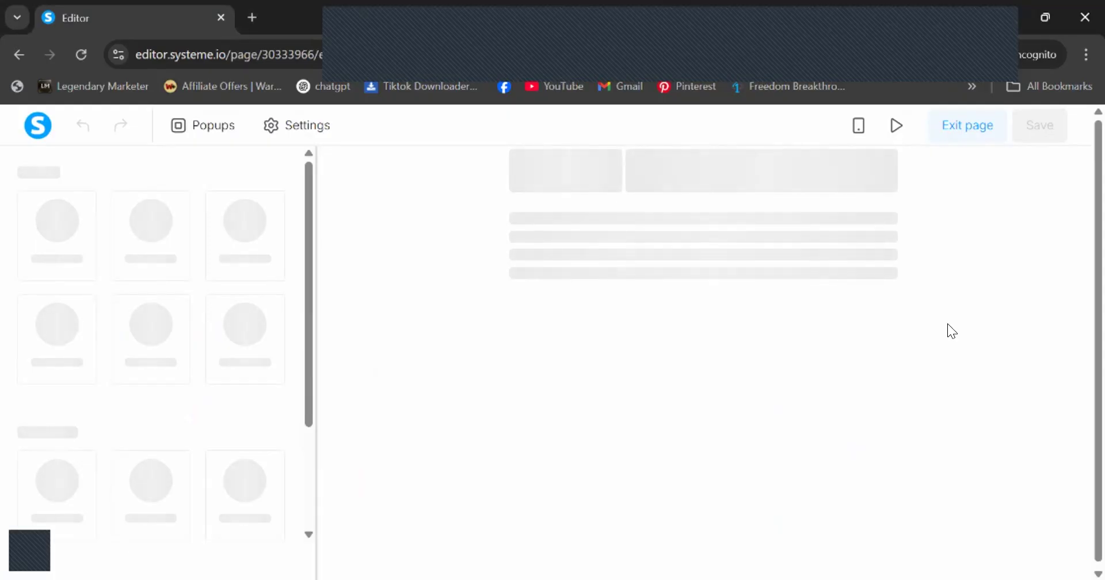
# Inspect the link URL of the "YES! GET ACCESS TO LEGACY TODAY!" button, leaving its settings once checked.
pyautogui.scroll(-2, 866, 366)
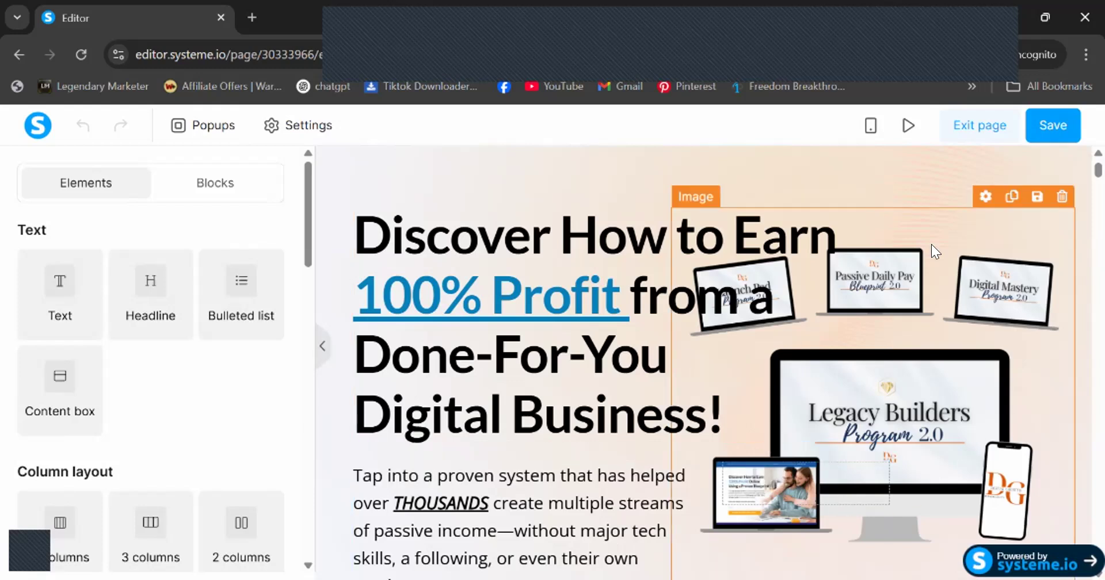
pyautogui.scroll(-4, 723, 350)
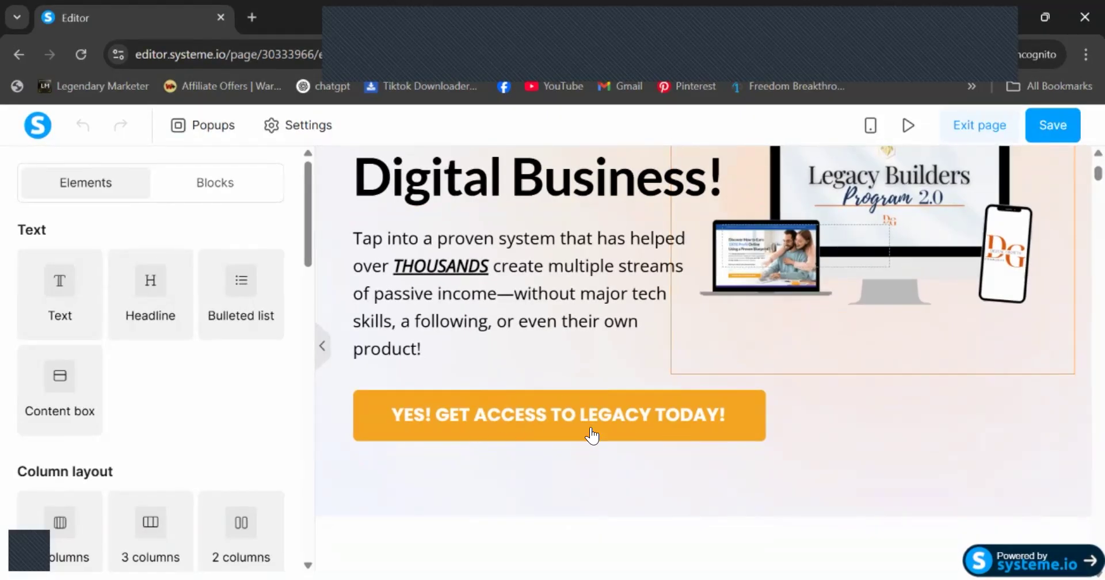
pyautogui.click(632, 396)
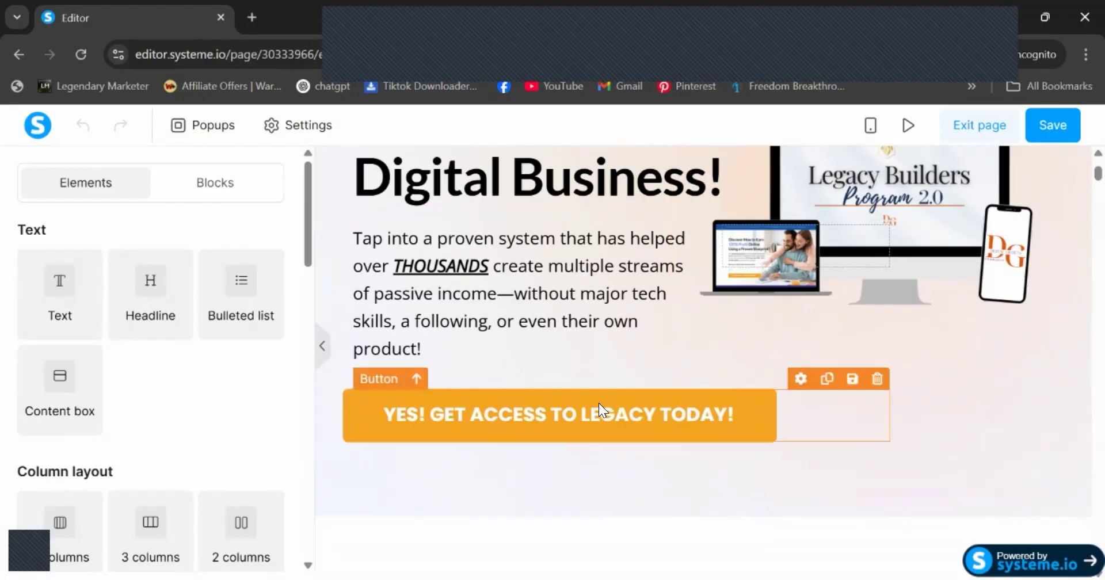
pyautogui.click(575, 413)
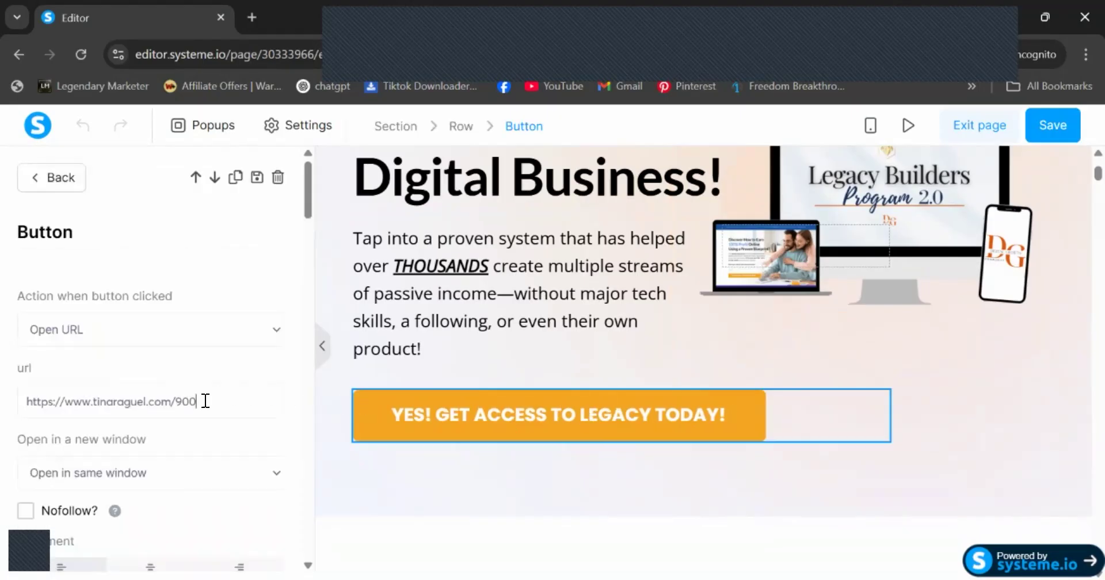
pyautogui.moveTo(204, 400); pyautogui.dragTo(9, 399)
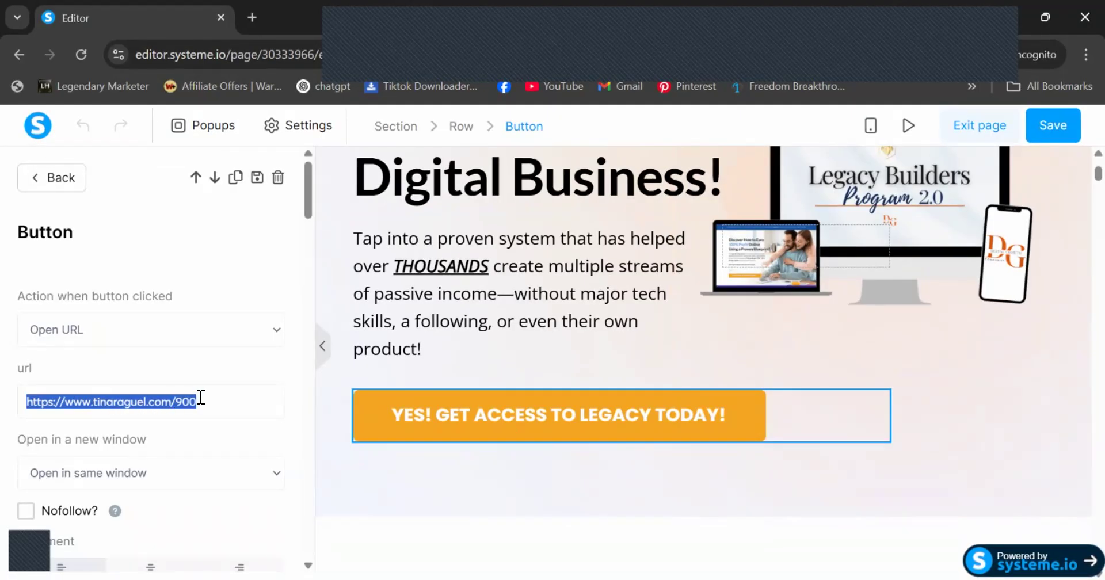
pyautogui.click(465, 469)
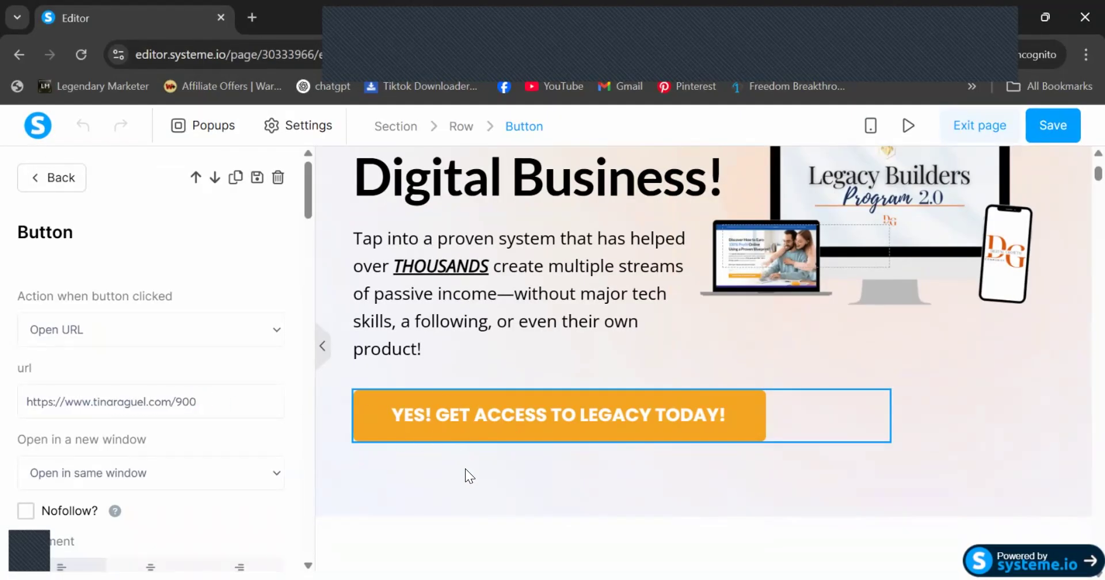
pyautogui.click(465, 468)
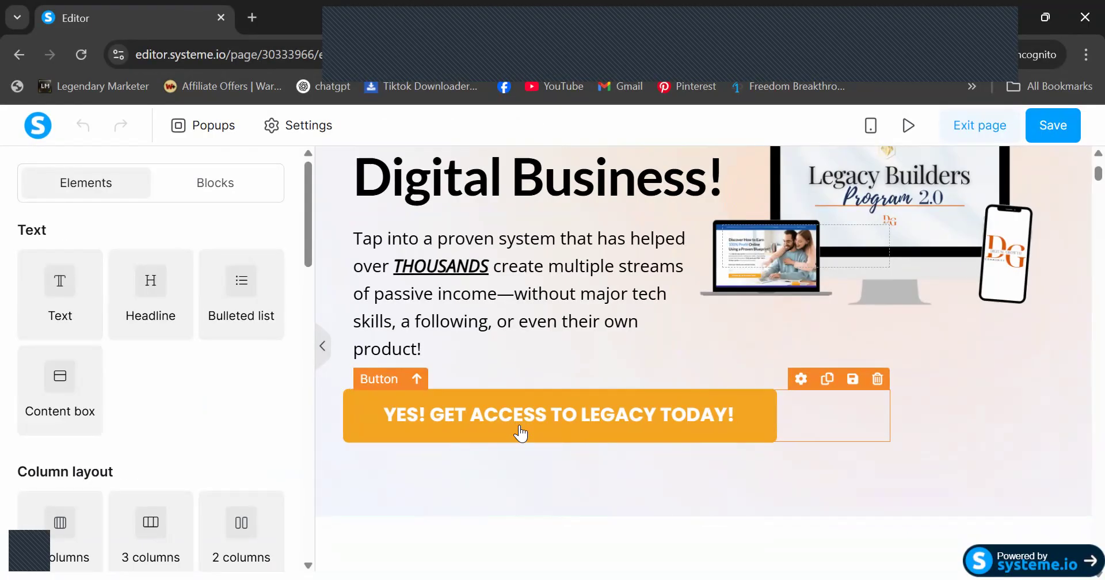
# Review the upper sales page sections, from the intro video and member statistics through the reseller certification to the success story videos.
pyautogui.scroll(-15, 521, 432)
pyautogui.scroll(6, 520, 426)
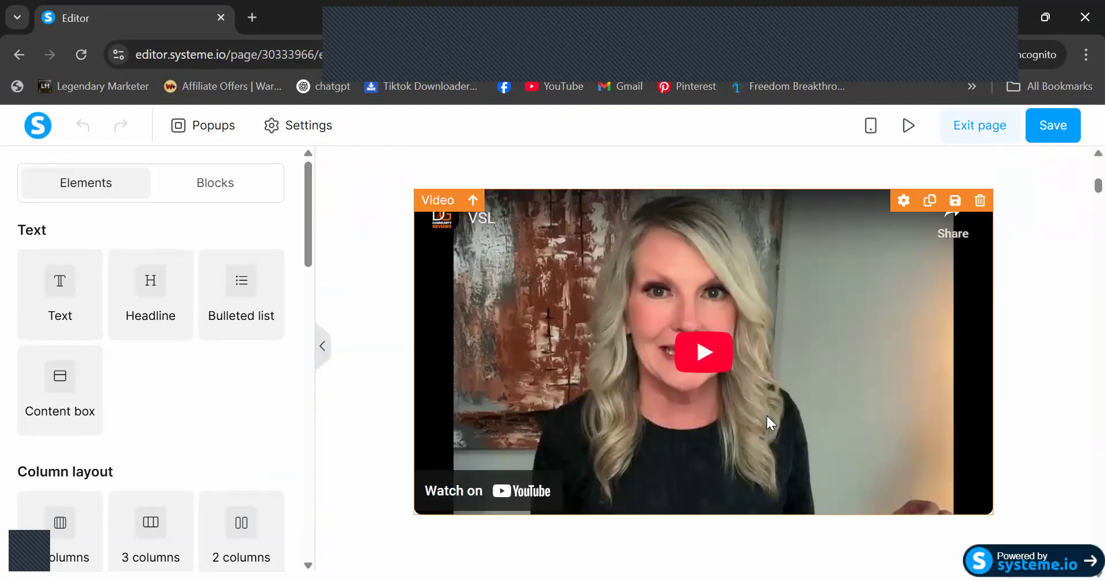
pyautogui.scroll(-6, 634, 481)
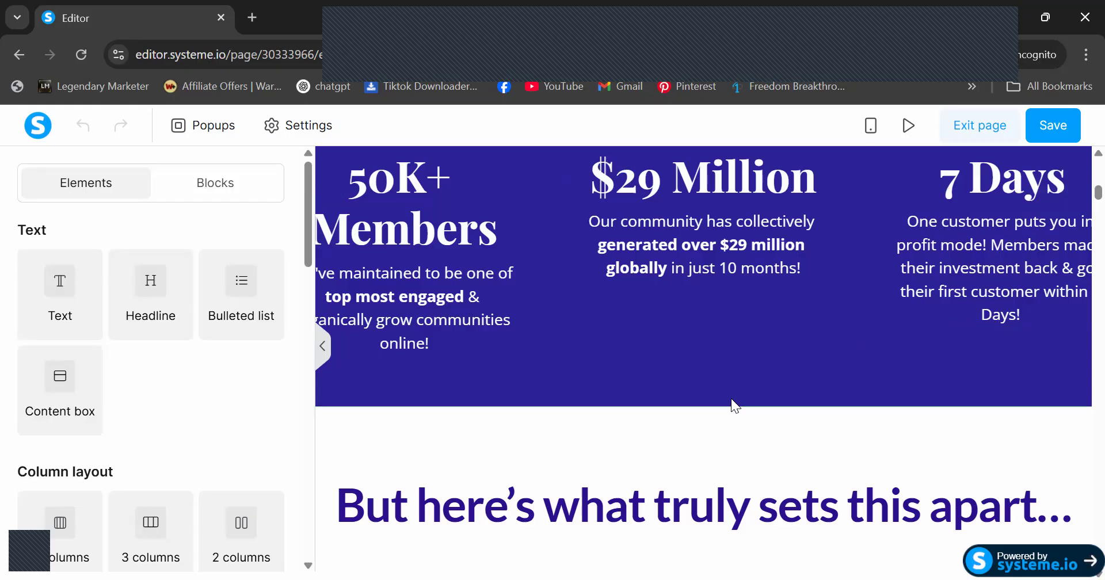
pyautogui.scroll(-5, 731, 398)
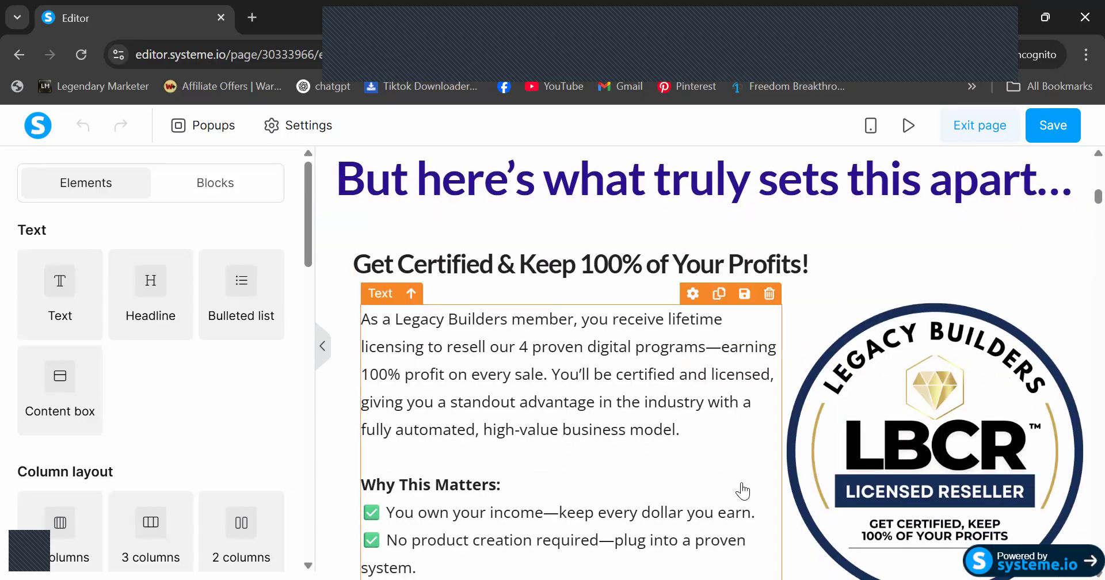
pyautogui.scroll(-15, 743, 491)
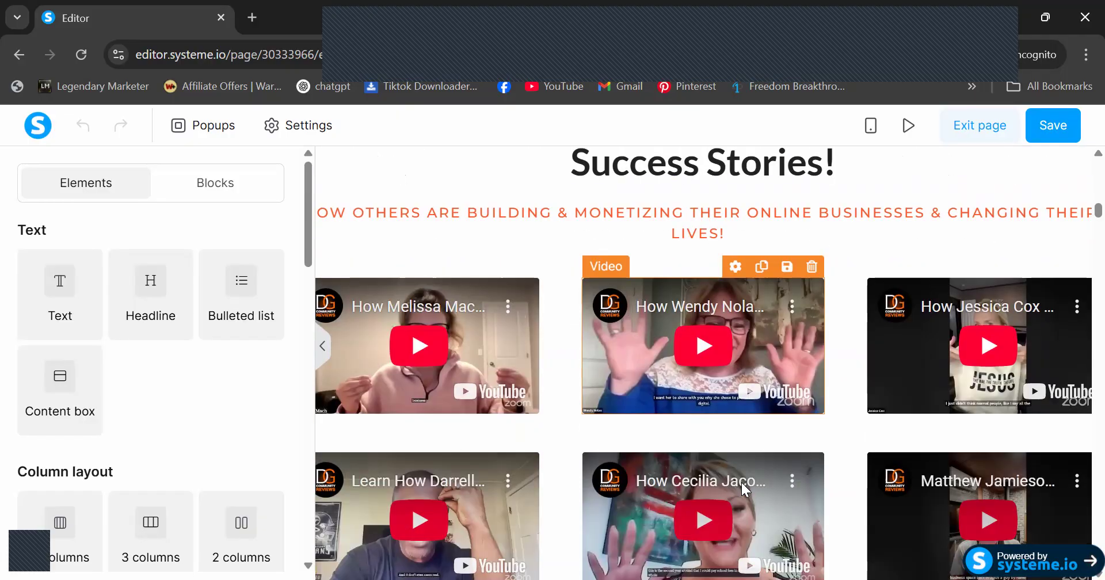
pyautogui.scroll(-1, 741, 482)
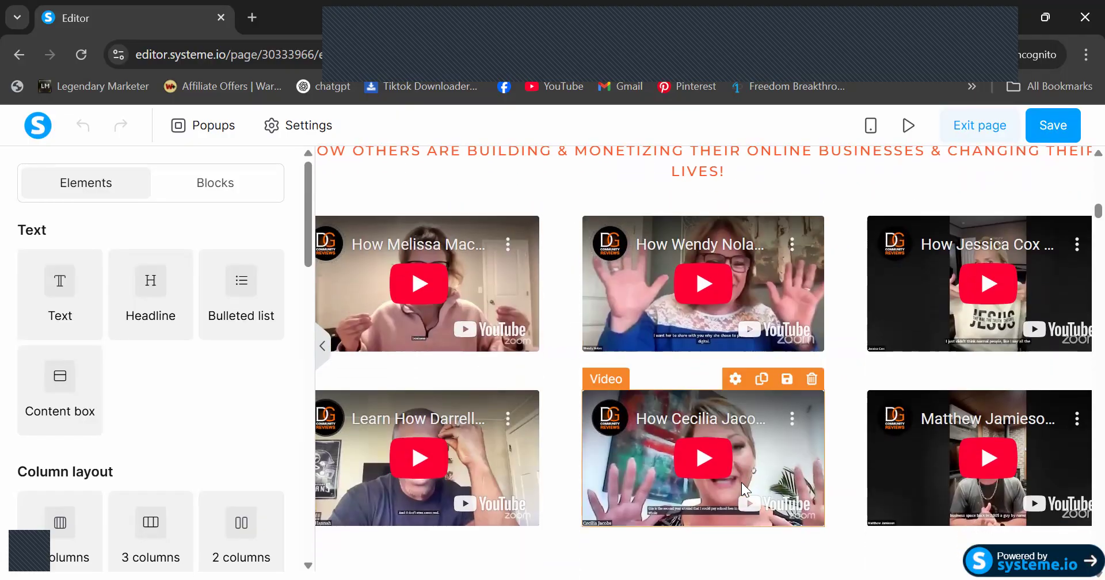
pyautogui.scroll(-5, 741, 483)
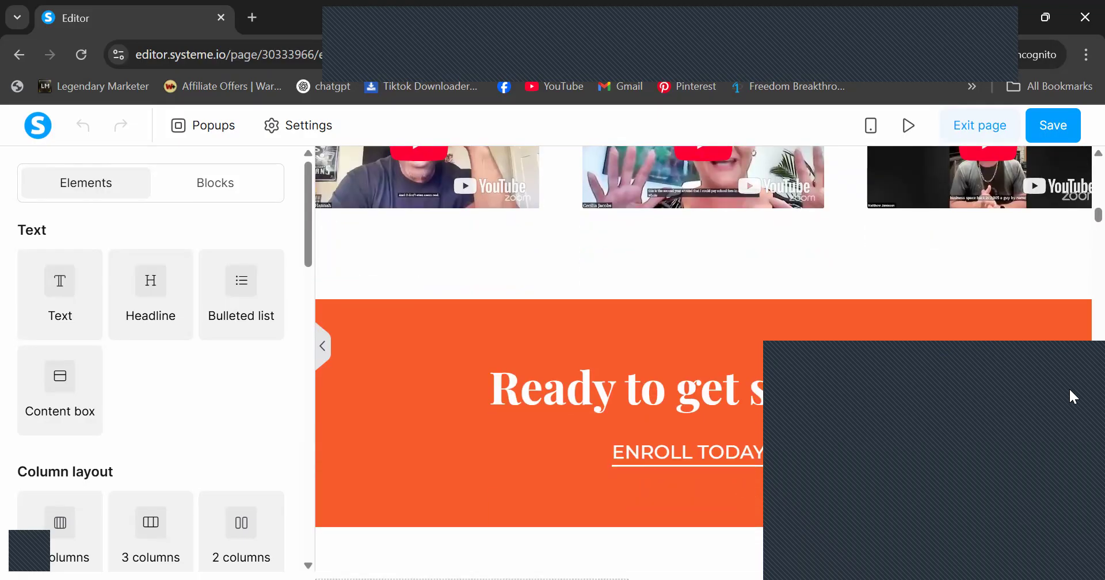
# Examine the middle of the sales page, covering the bio placeholder, coaching section, testimonials, $900 enrollment buttons and payment plan details.
pyautogui.scroll(20, 894, 405)
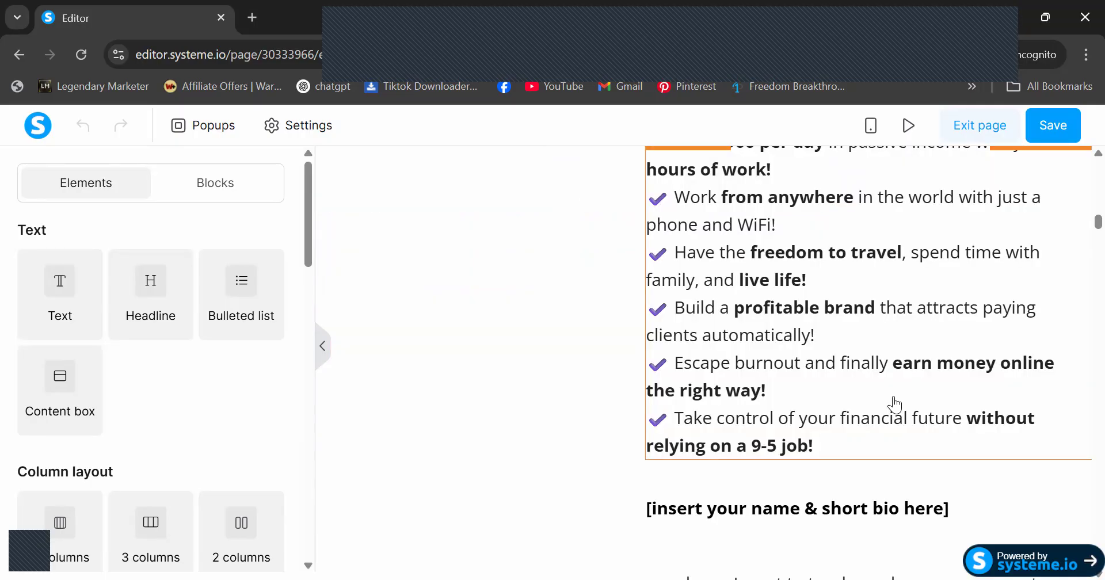
pyautogui.scroll(-10, 895, 405)
pyautogui.scroll(-15, 895, 404)
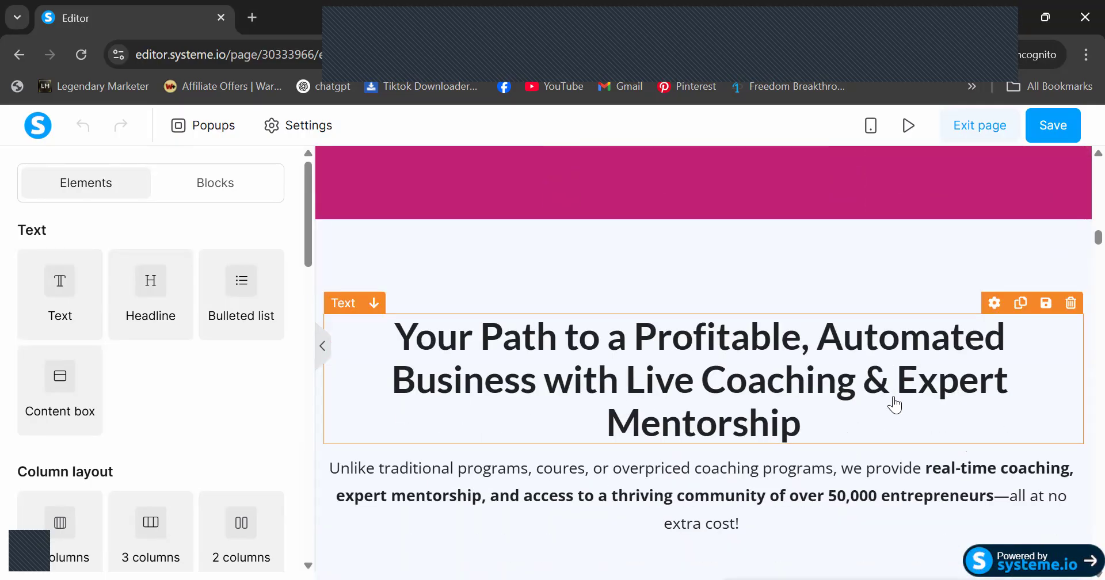
pyautogui.scroll(-20, 893, 396)
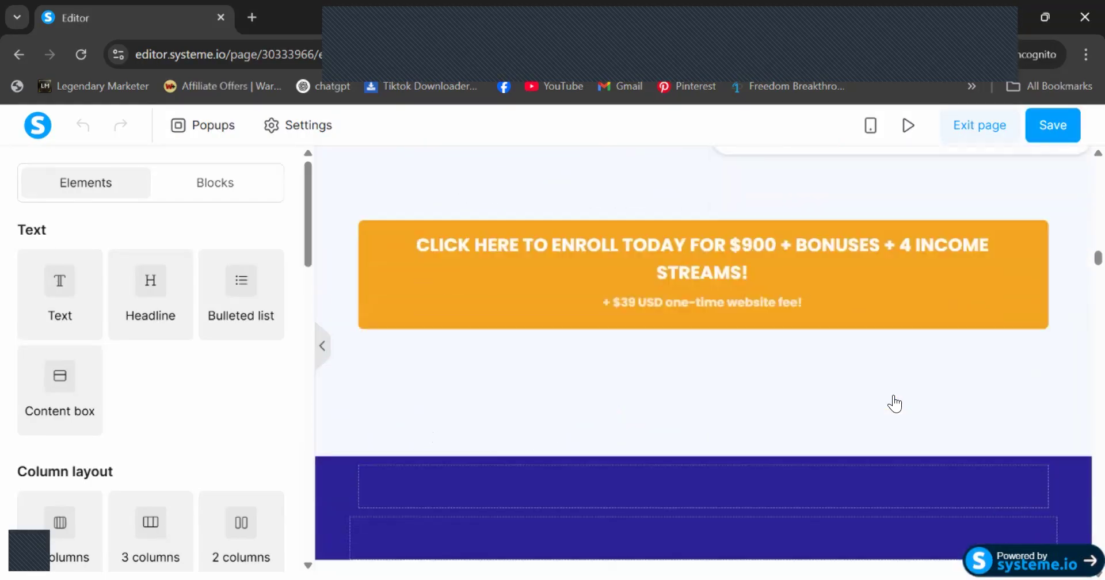
pyautogui.scroll(-20, 892, 395)
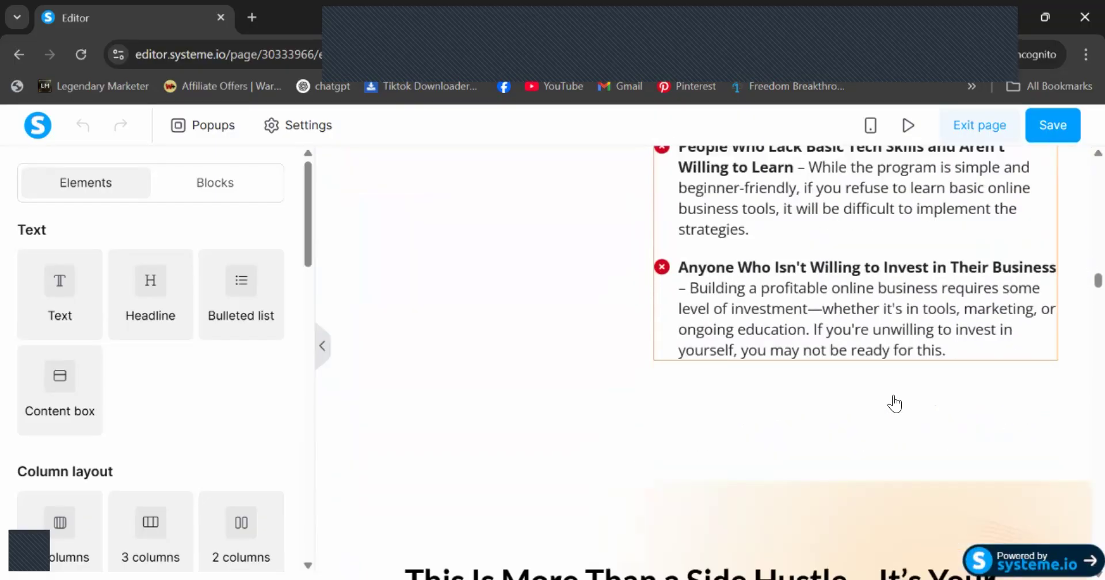
pyautogui.scroll(-12, 892, 395)
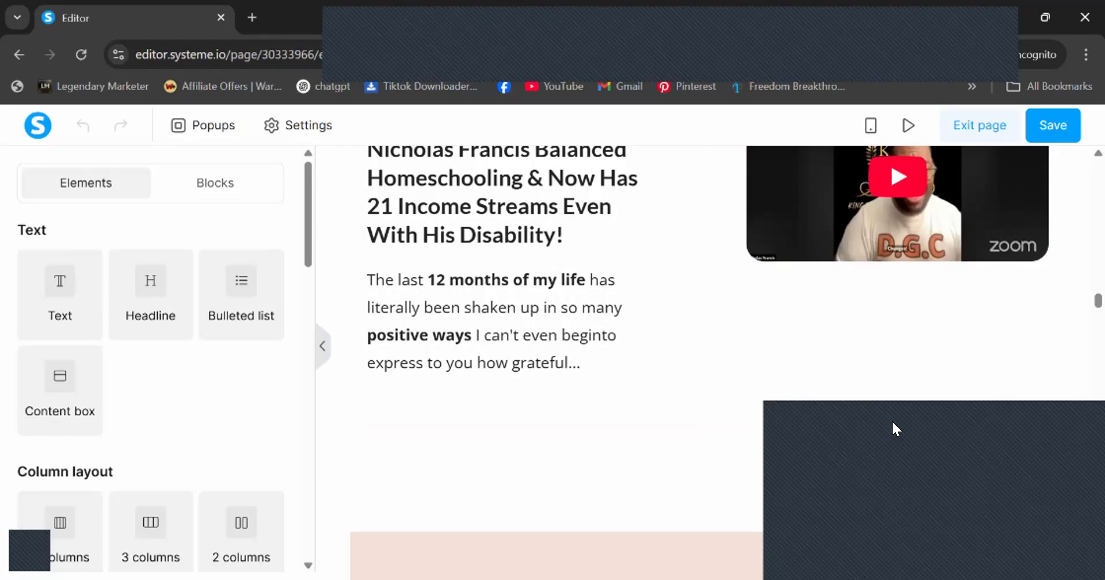
pyautogui.scroll(-15, 893, 423)
pyautogui.scroll(-15, 895, 430)
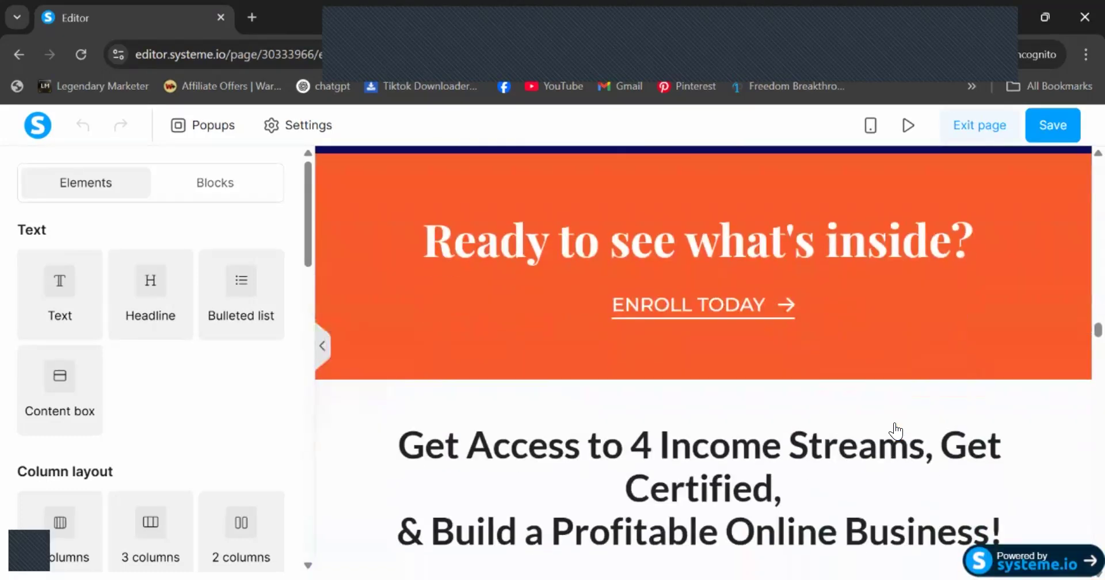
pyautogui.scroll(5, 896, 430)
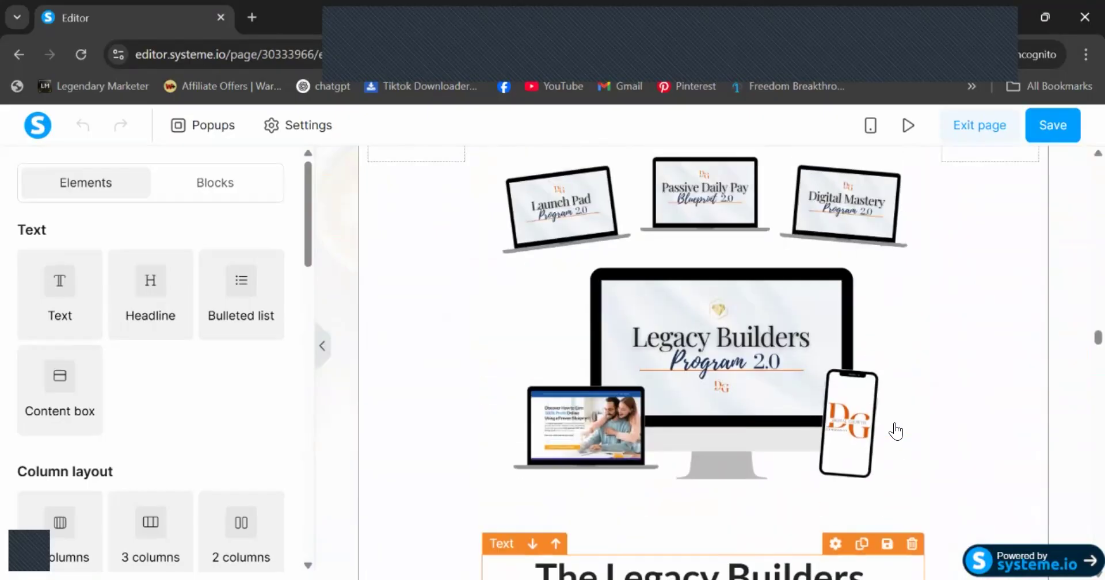
pyautogui.scroll(-15, 776, 387)
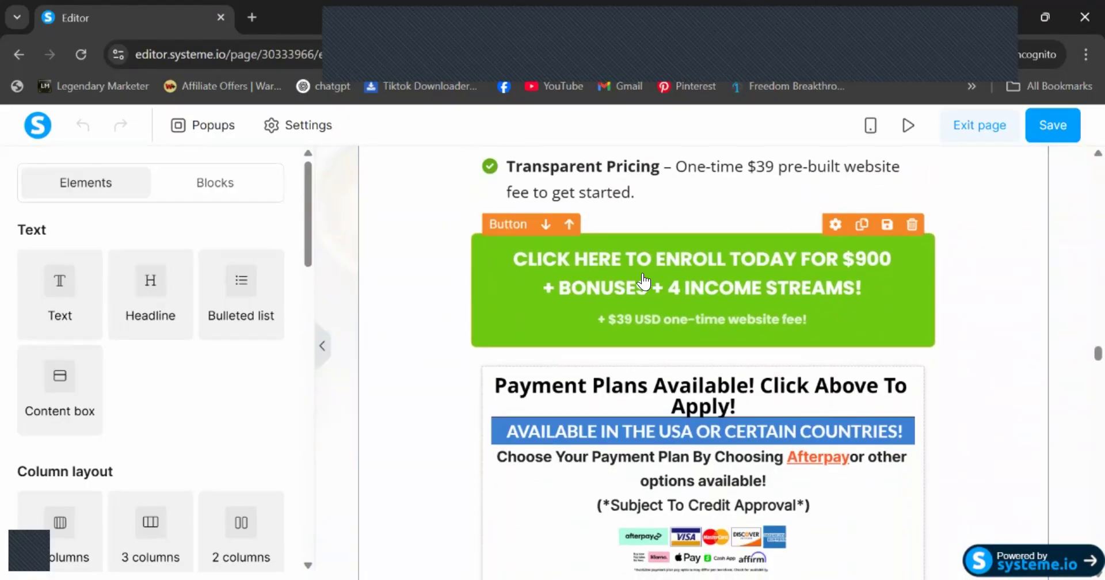
pyautogui.scroll(-6, 732, 403)
pyautogui.scroll(-15, 732, 403)
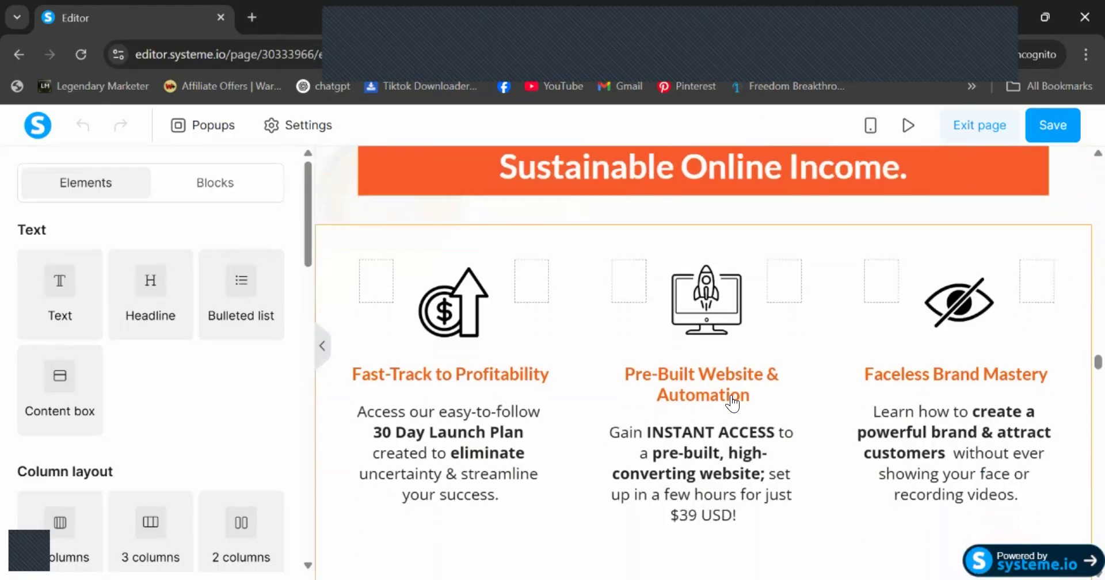
# Compare the individual Digital Mastery, Passive Daily Pay Blueprint and LaunchPad offers, including their prices, descriptions and enrollment buttons.
pyautogui.scroll(-15, 731, 397)
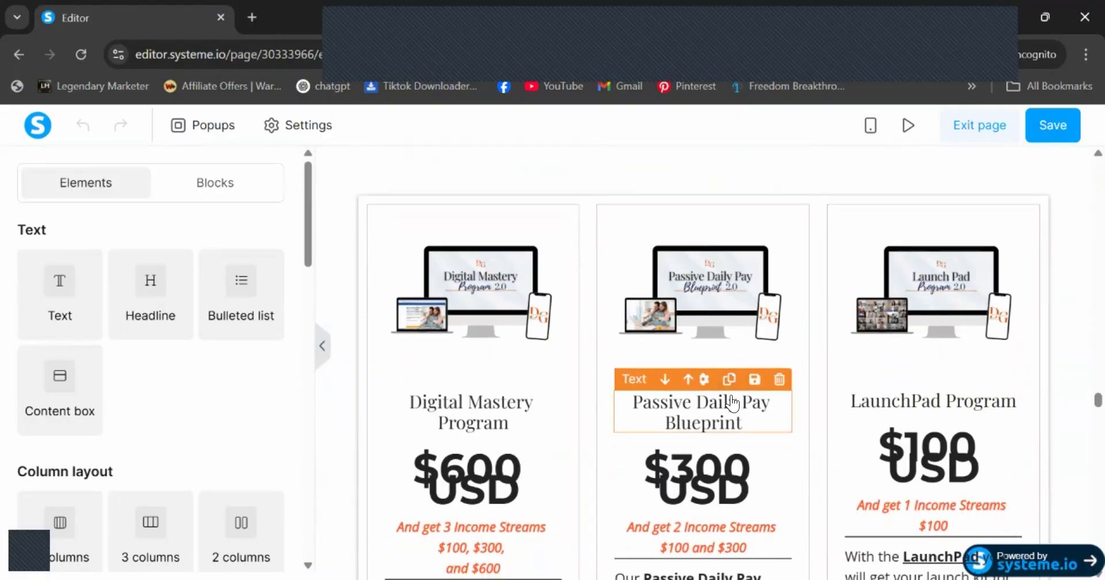
pyautogui.scroll(6, 730, 397)
pyautogui.scroll(-1, 732, 402)
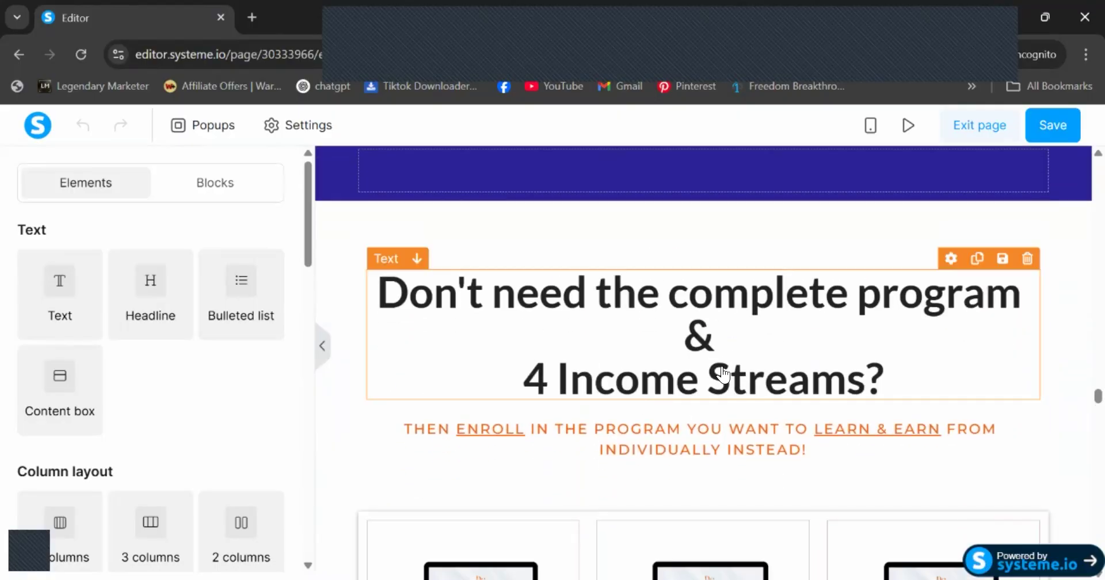
pyautogui.scroll(-5, 646, 406)
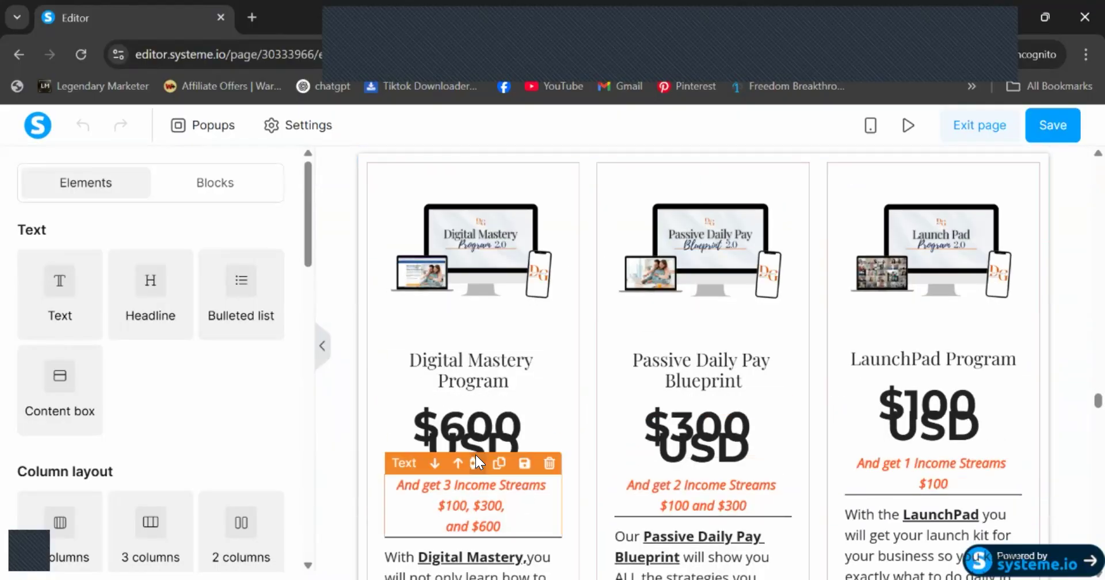
pyautogui.scroll(-10, 707, 446)
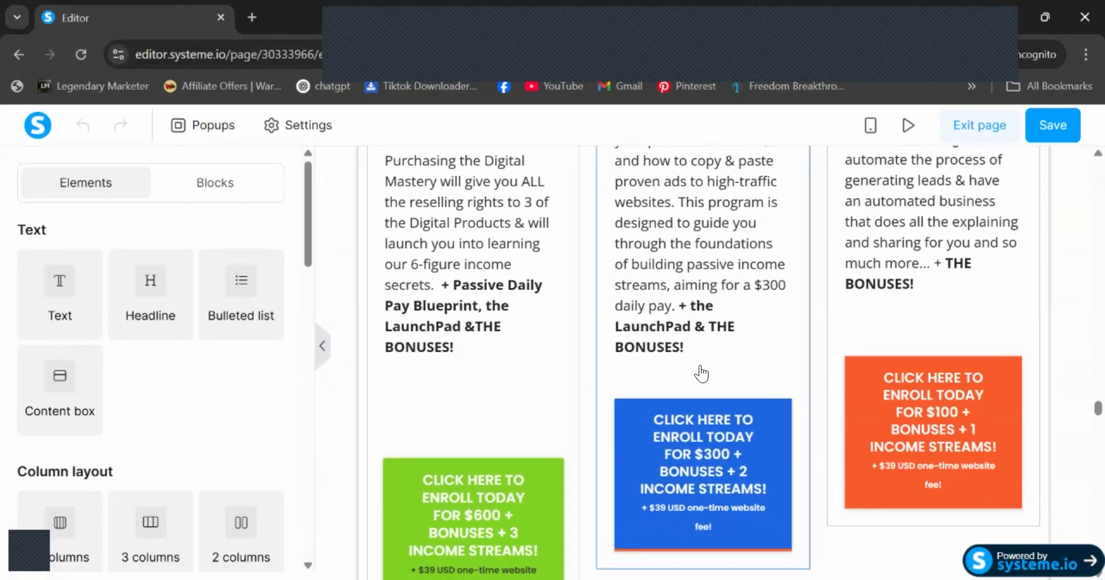
pyautogui.scroll(5, 728, 381)
pyautogui.scroll(3, 728, 381)
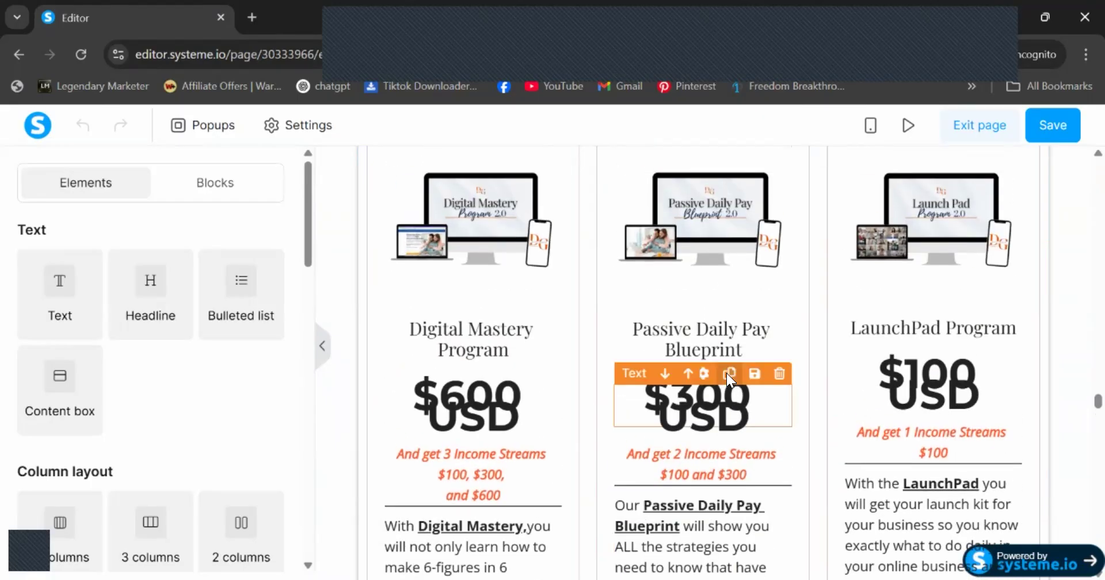
pyautogui.scroll(-7, 915, 410)
pyautogui.scroll(-3, 915, 409)
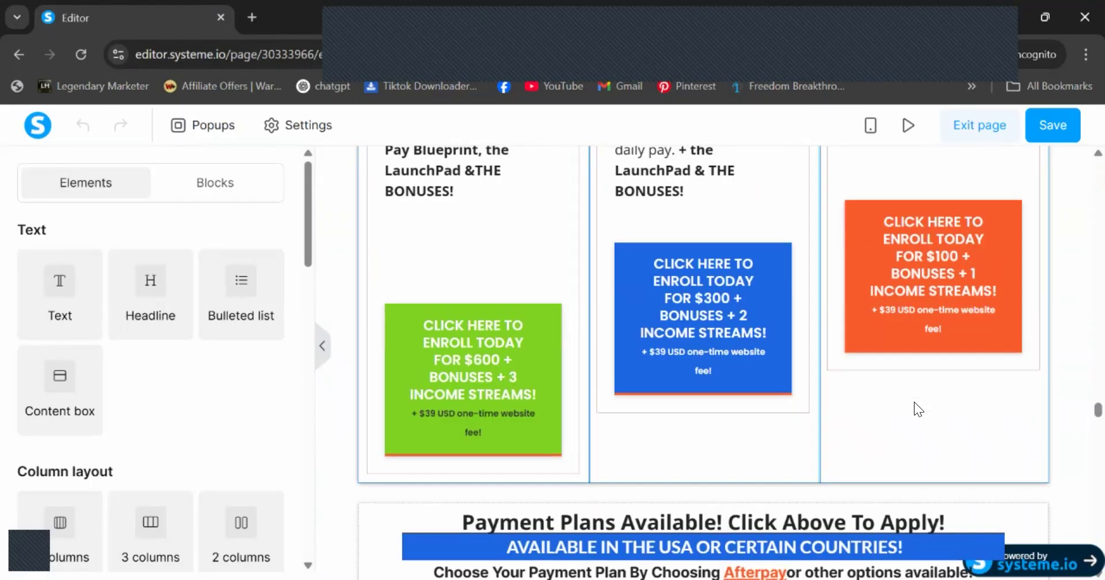
# Inspect the link URL of the $100 LaunchPad enrollment button, leaving its settings once checked.
pyautogui.click(908, 306)
pyautogui.moveTo(214, 403); pyautogui.dragTo(0, 419)
pyautogui.click(639, 458)
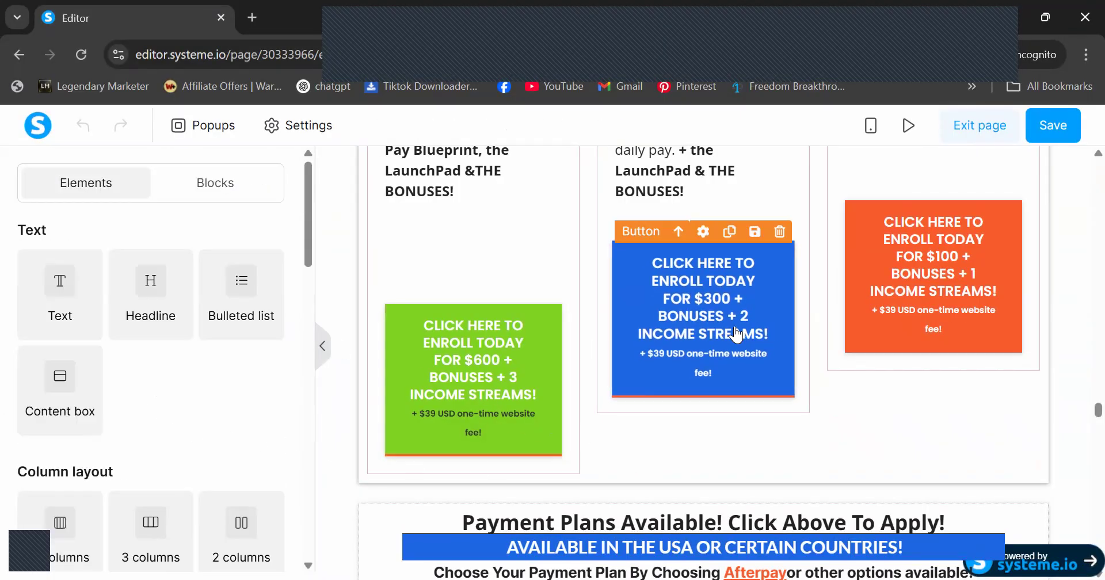
# Copy the link URL from the $100 enrollment button's settings and load it in a new browser tab.
pyautogui.click(909, 304)
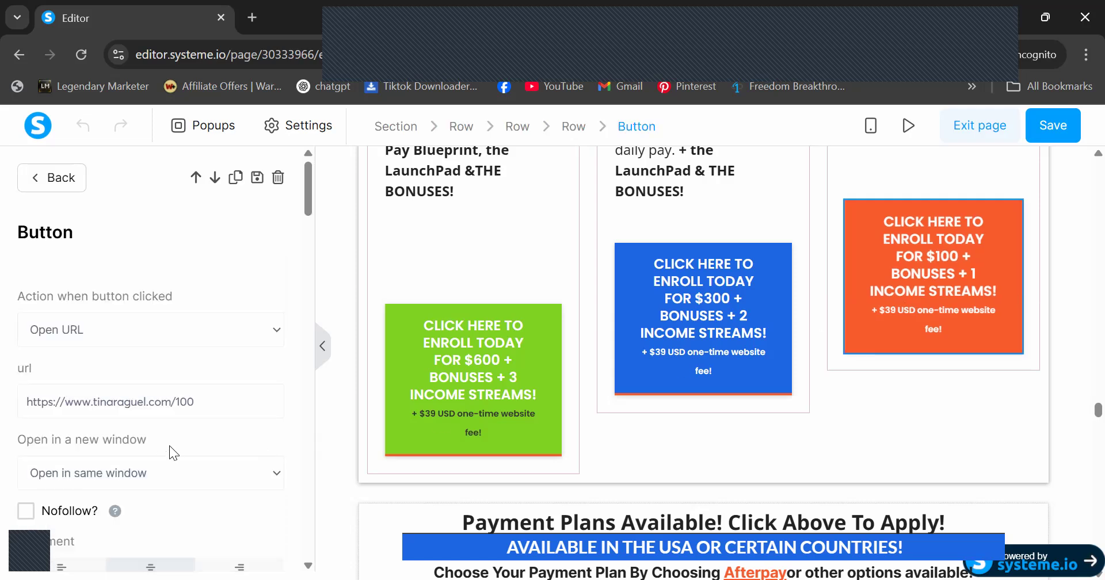
pyautogui.tripleClick(147, 405)
pyautogui.hotkey('ctrl', 'c')
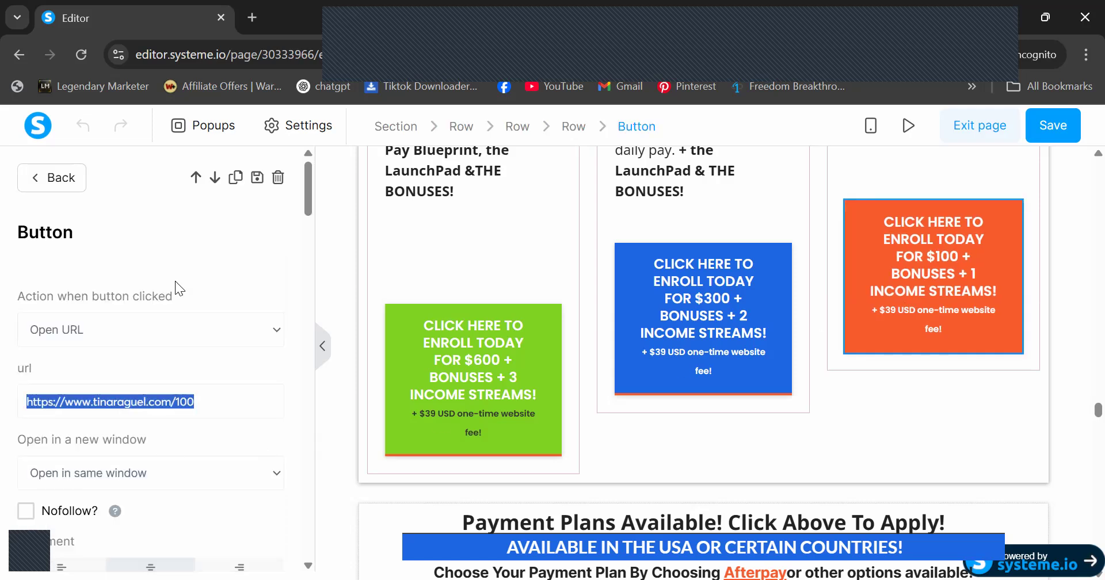
pyautogui.click(253, 17)
pyautogui.hotkey('ctrl', 'v')
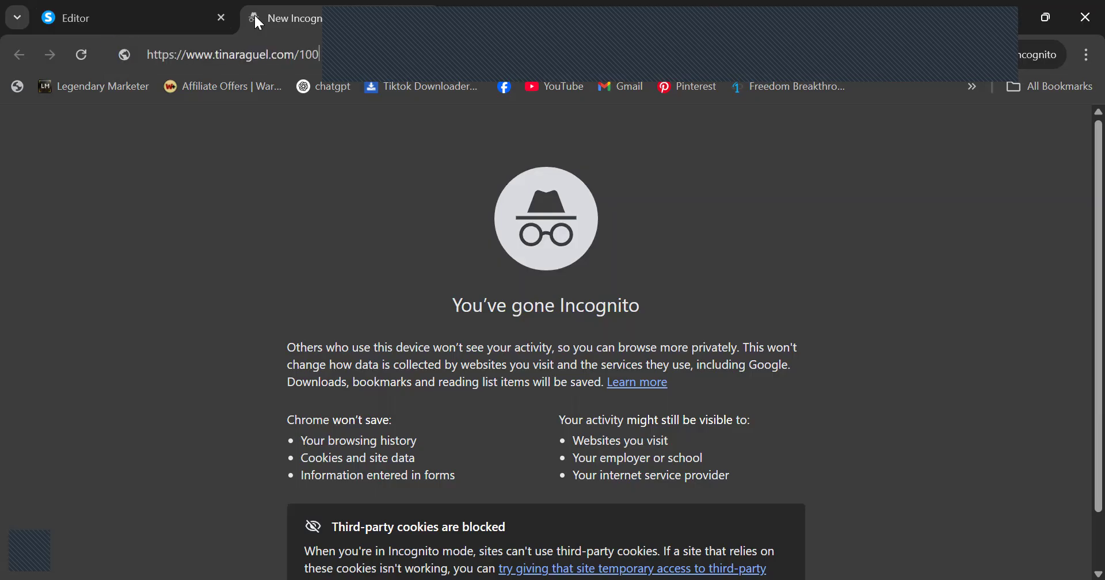
pyautogui.press('Return')
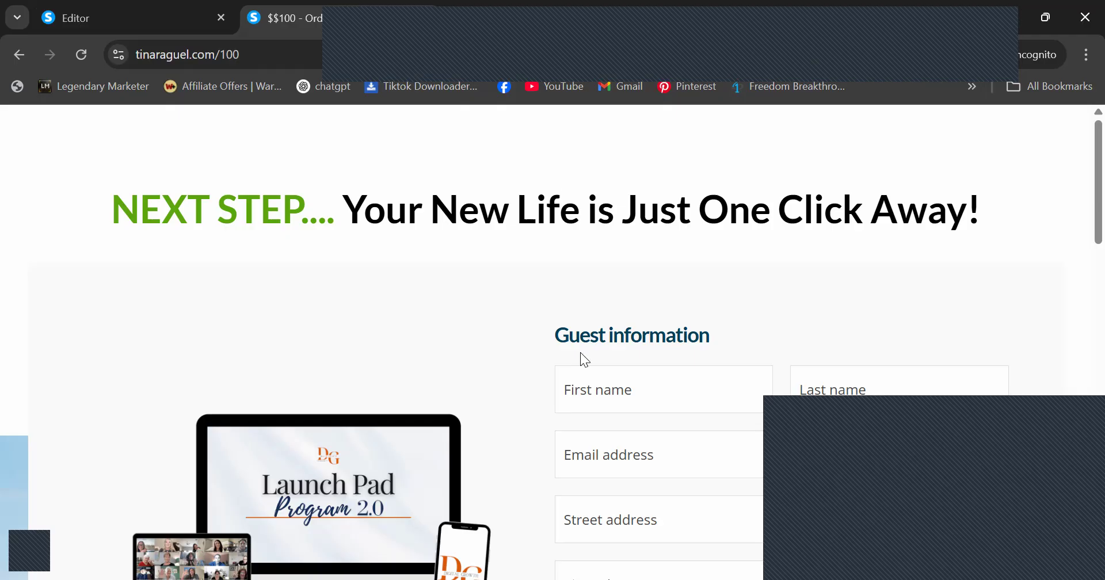
# Review the $100 Launch Pad order page, including the guest form, price details, payment options and terms.
pyautogui.scroll(-3, 580, 352)
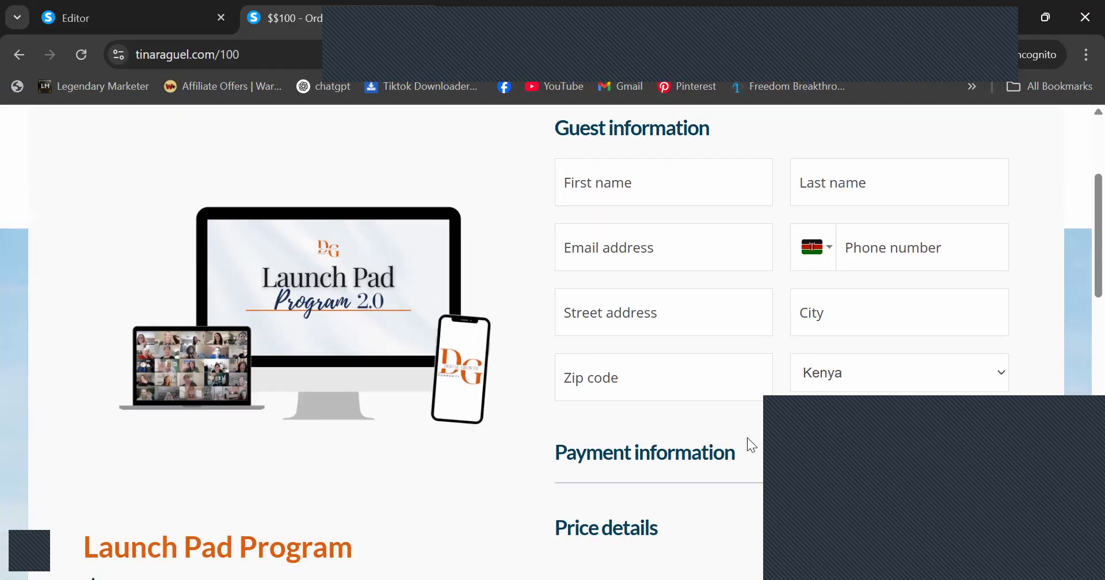
pyautogui.scroll(-4, 728, 452)
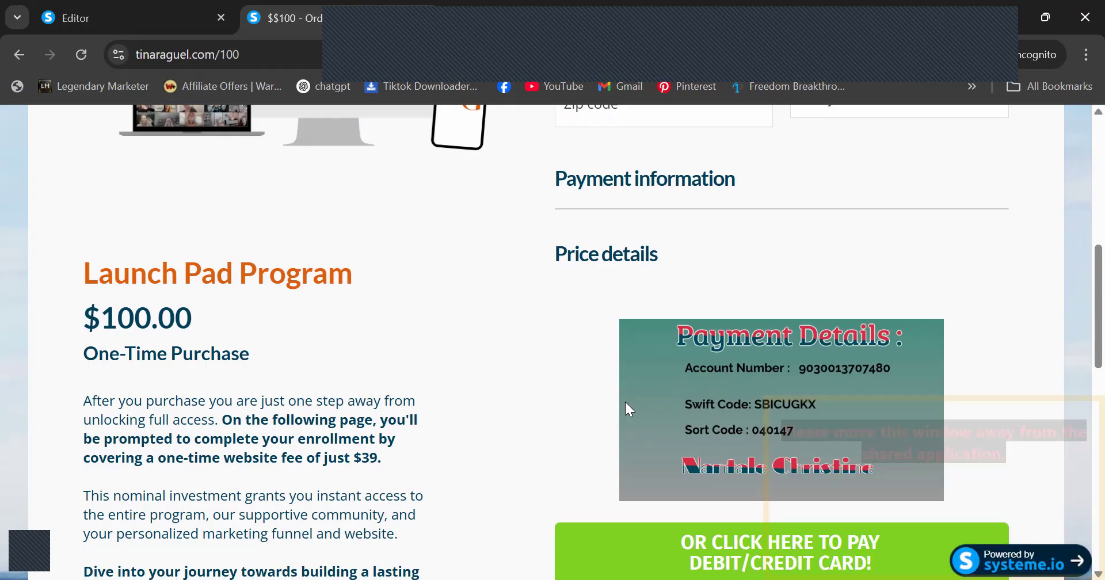
pyautogui.scroll(-1, 728, 347)
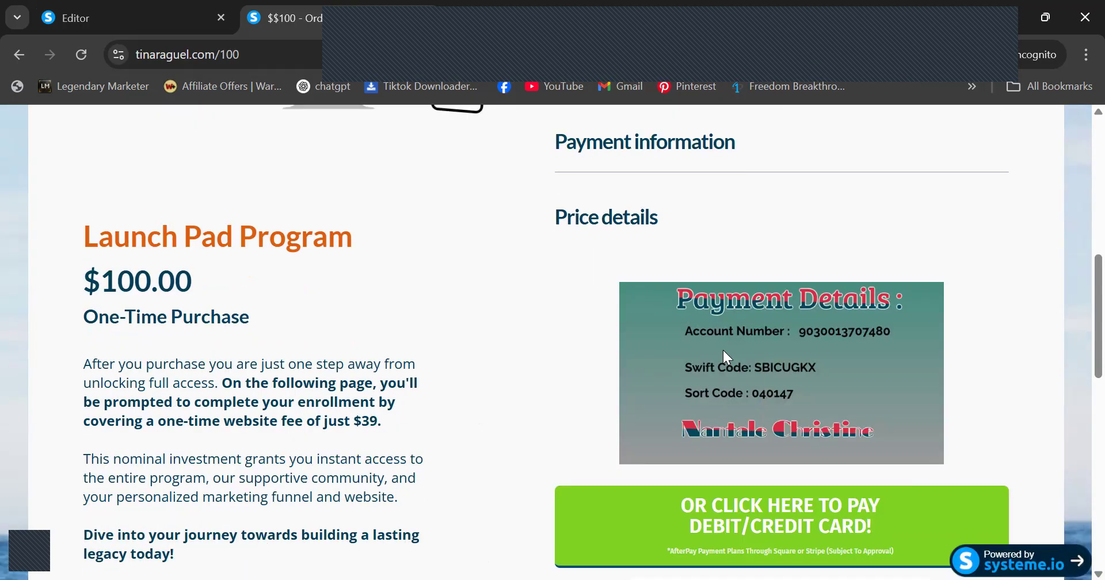
pyautogui.scroll(-4, 723, 350)
pyautogui.scroll(-5, 560, 418)
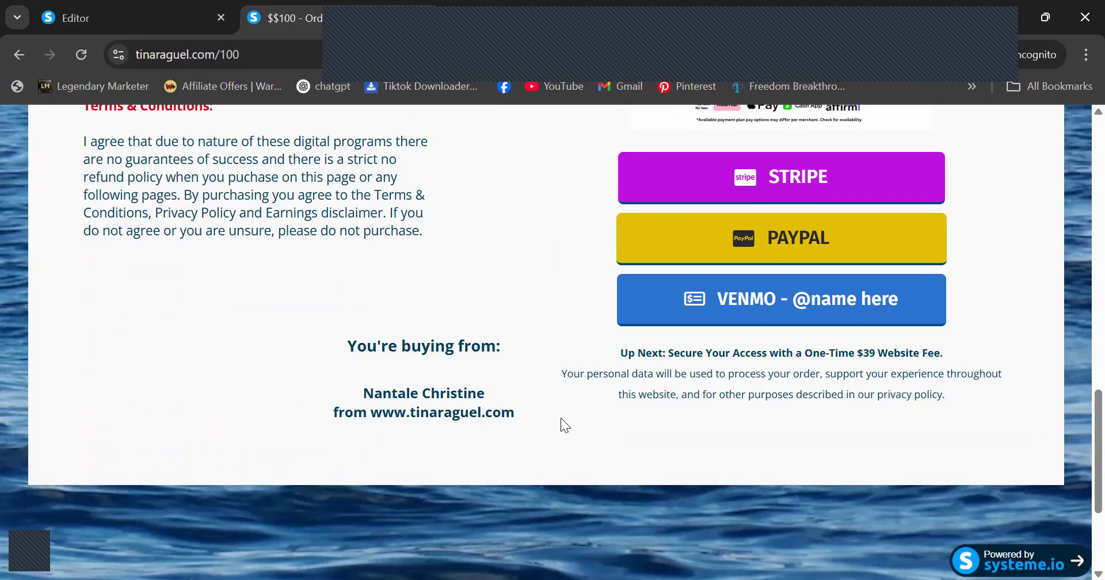
pyautogui.scroll(12, 535, 214)
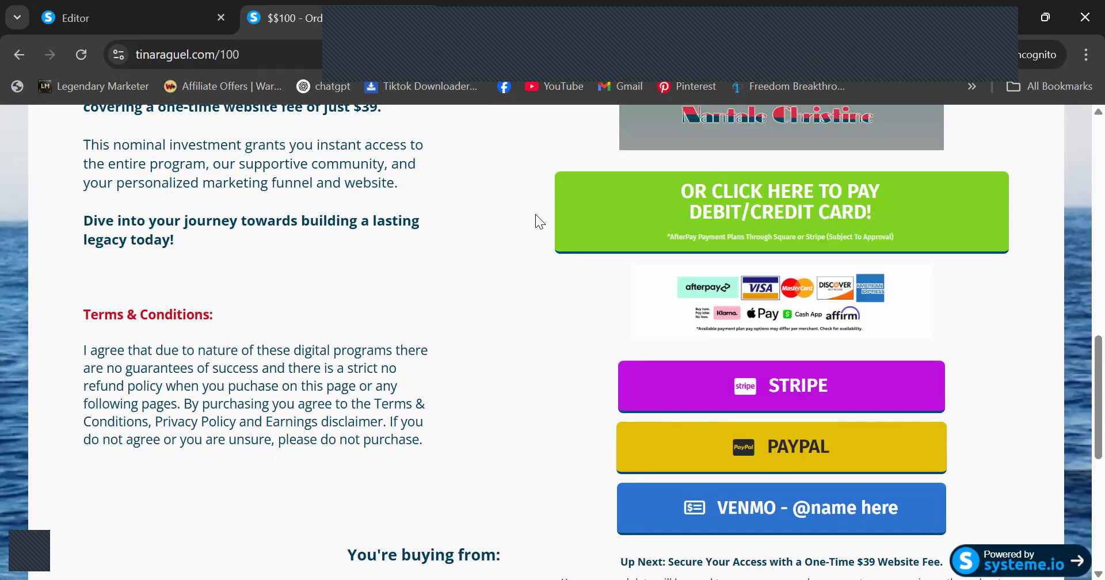
pyautogui.scroll(6, 535, 215)
pyautogui.scroll(-2, 300, 264)
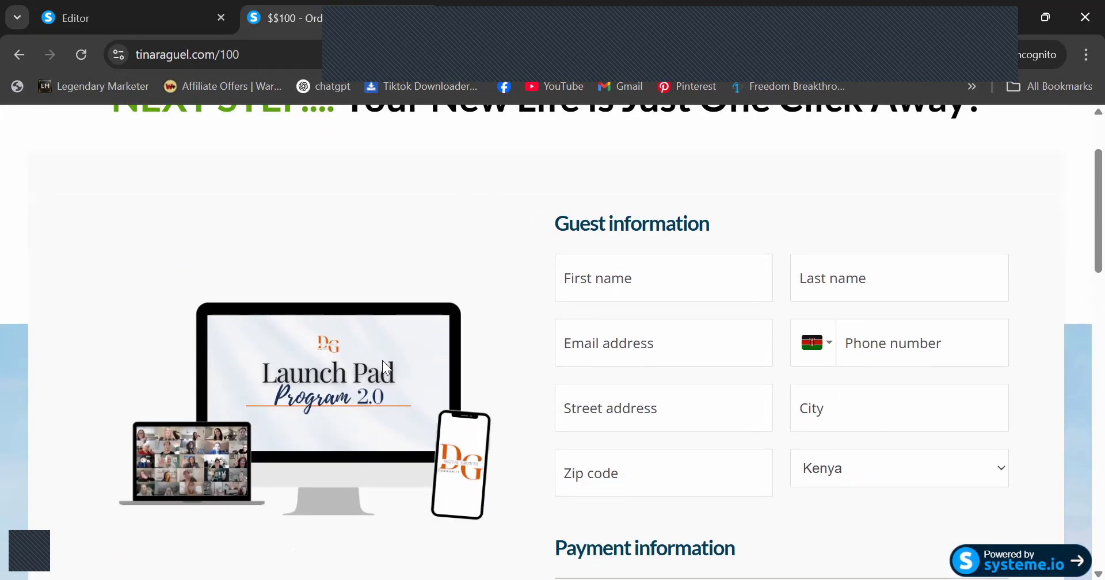
# Change the ending of the order page address to /600 and load the $600 order page.
pyautogui.doubleClick(224, 53)
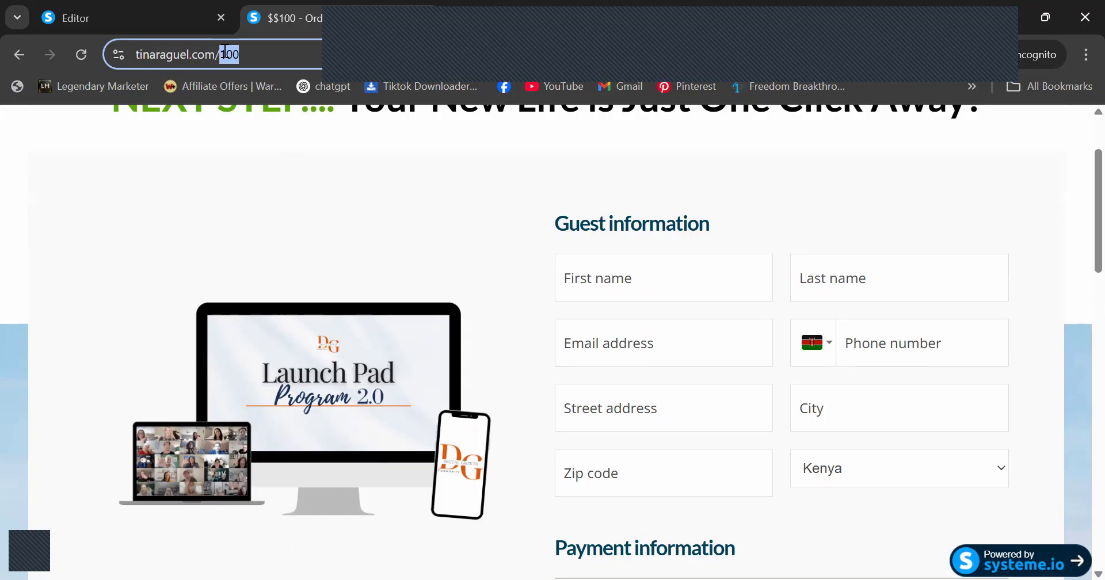
pyautogui.click(299, 56)
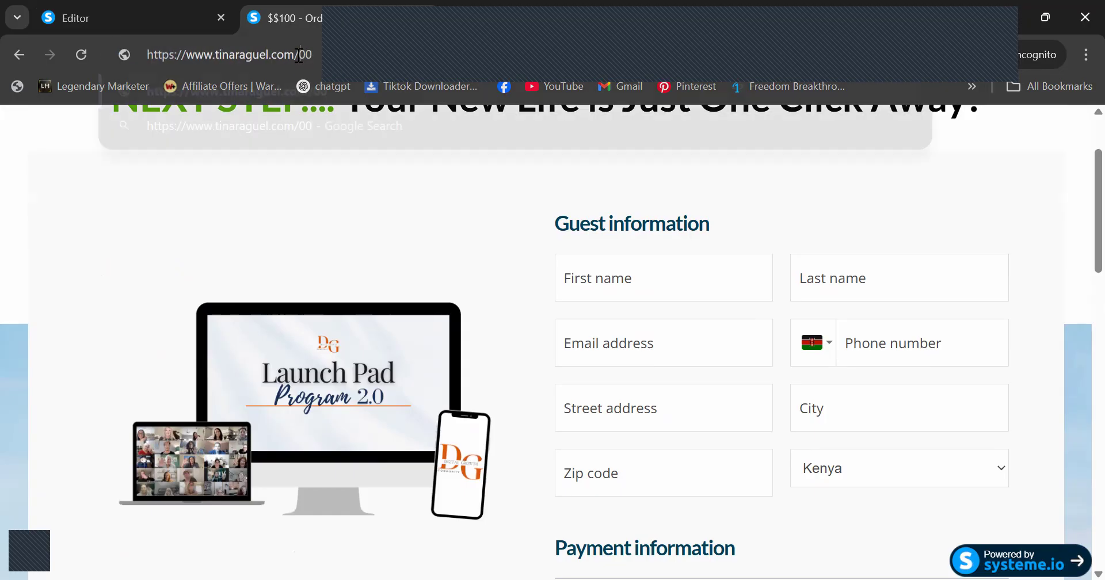
pyautogui.press('BackSpace')
pyautogui.write('6')
pyautogui.press('Return')
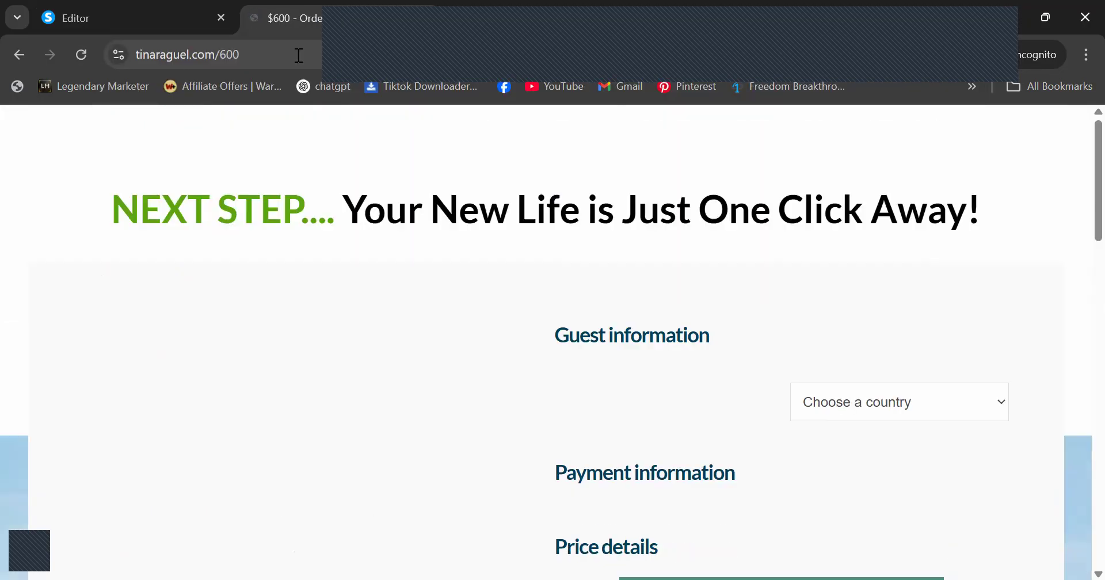
# Review the $600 Digital Mastery Program order page, including its guest form and payment details, and close its browser tab.
pyautogui.scroll(-4, 476, 266)
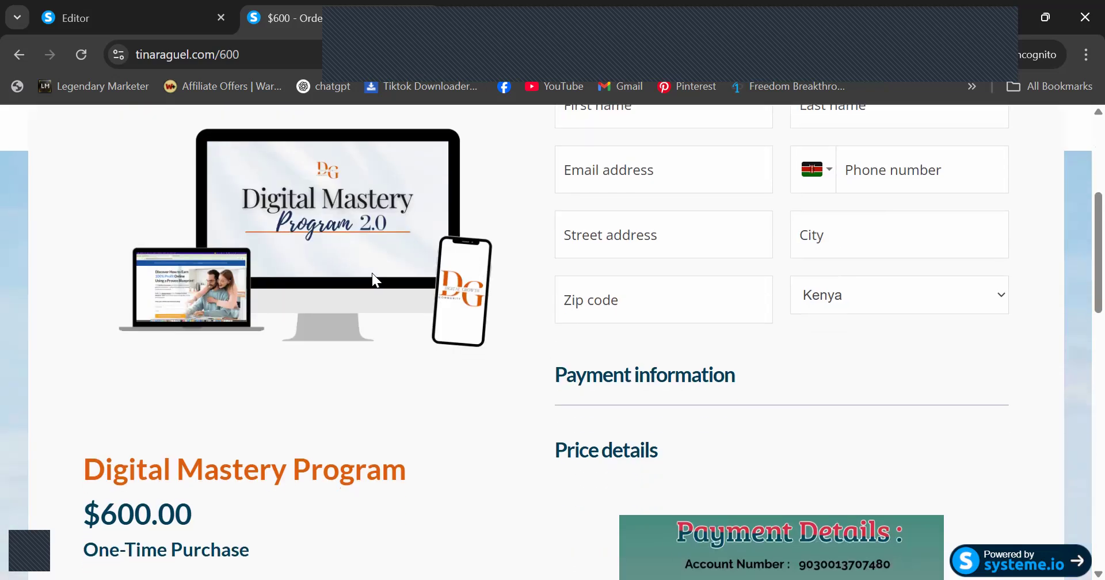
pyautogui.scroll(-3, 589, 358)
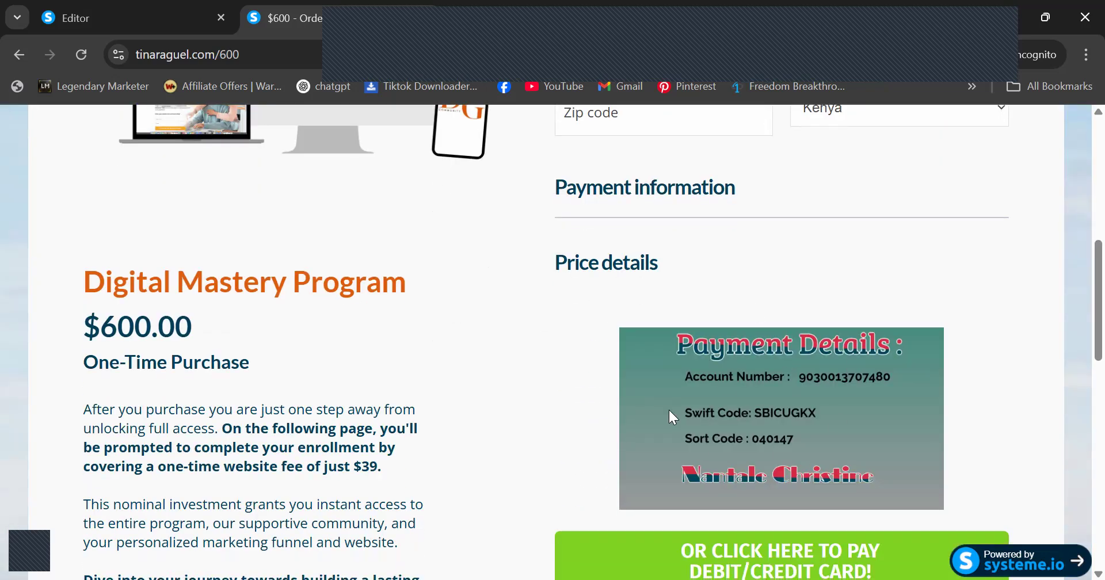
pyautogui.click(424, 17)
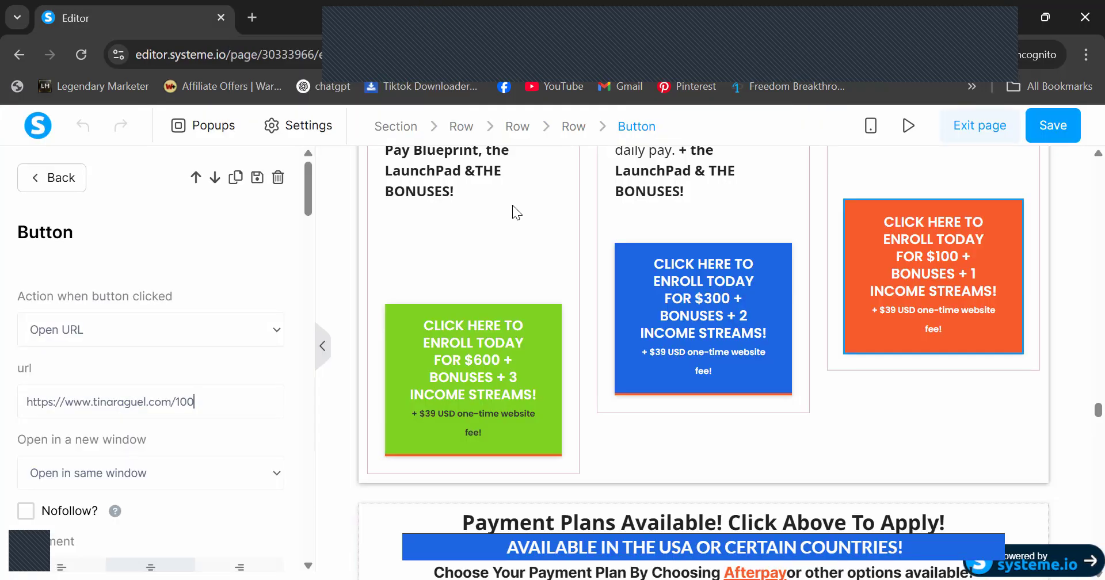
# Review the rest of the sales page below the enrollment buttons, covering payment plans, success stories, exclusive bonuses and the mentor biography.
pyautogui.click(682, 468)
pyautogui.scroll(-10, 681, 468)
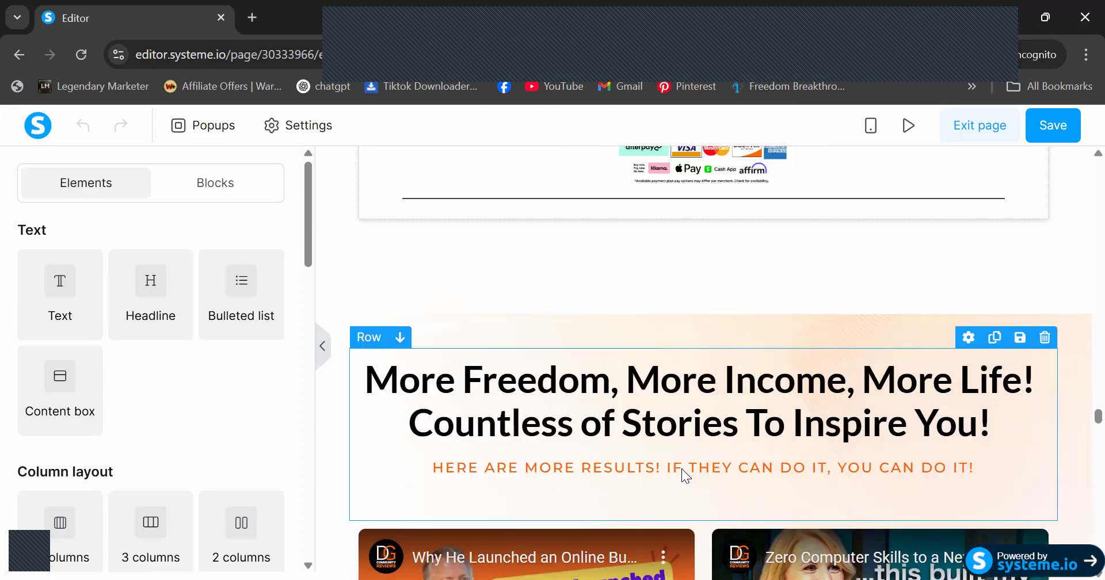
pyautogui.scroll(5, 681, 468)
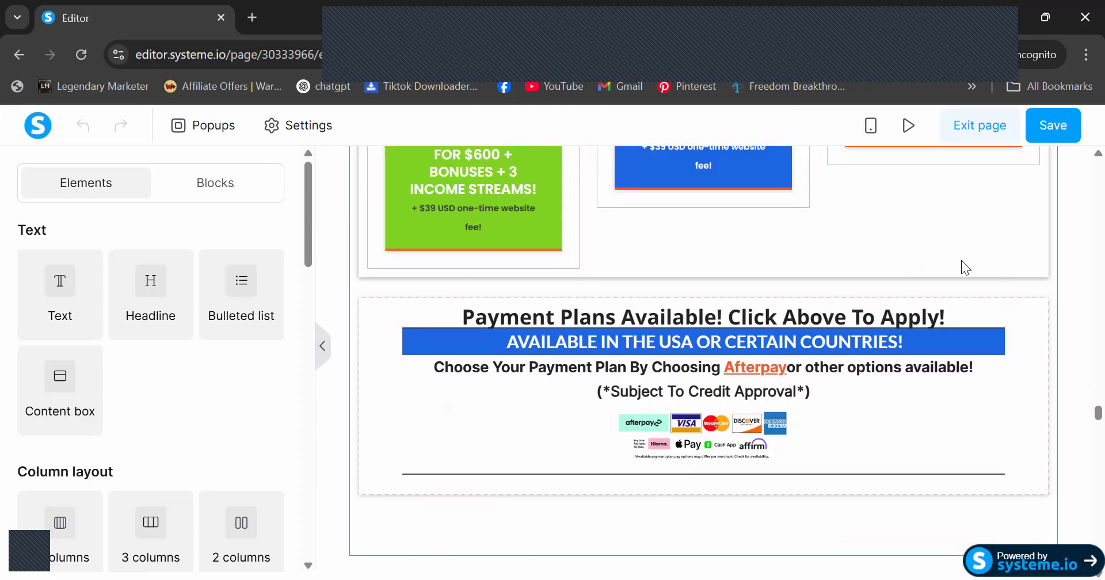
pyautogui.scroll(-15, 682, 394)
pyautogui.scroll(-20, 682, 394)
pyautogui.scroll(-10, 683, 402)
pyautogui.scroll(-5, 683, 394)
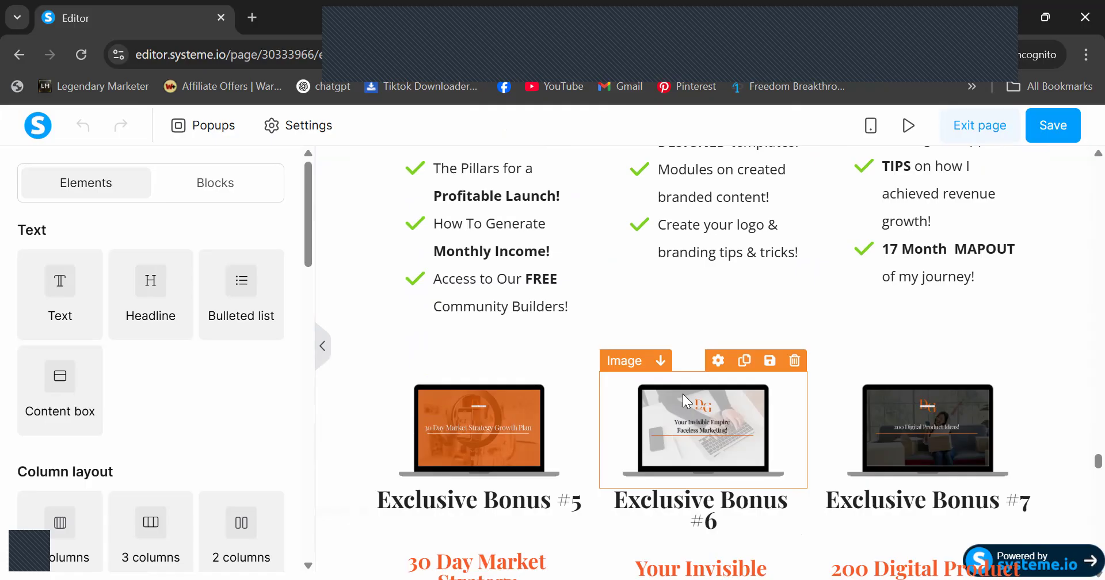
pyautogui.scroll(6, 682, 394)
pyautogui.scroll(-10, 682, 393)
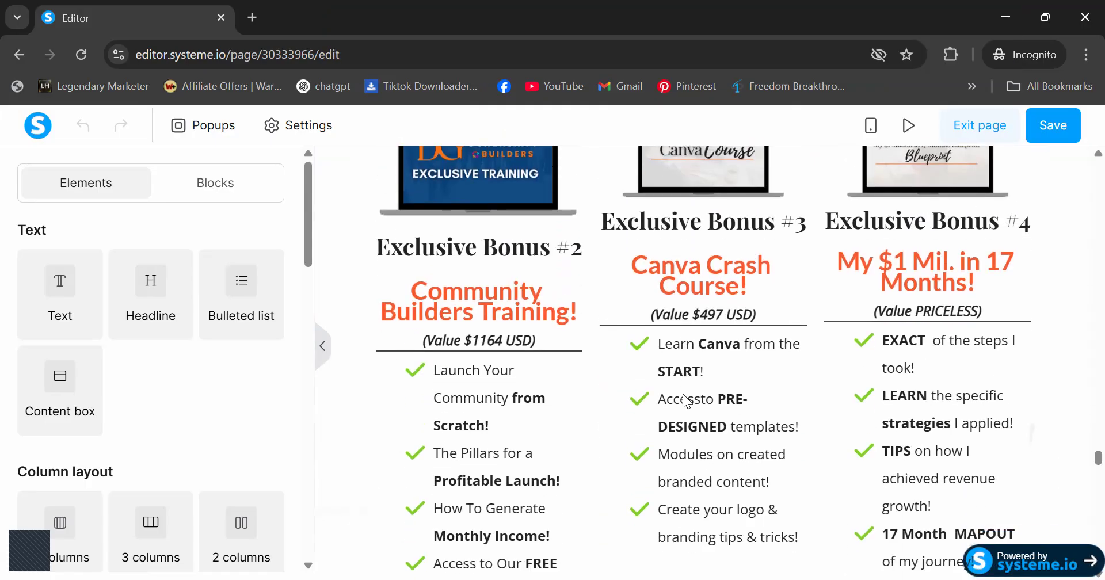
pyautogui.scroll(-20, 682, 394)
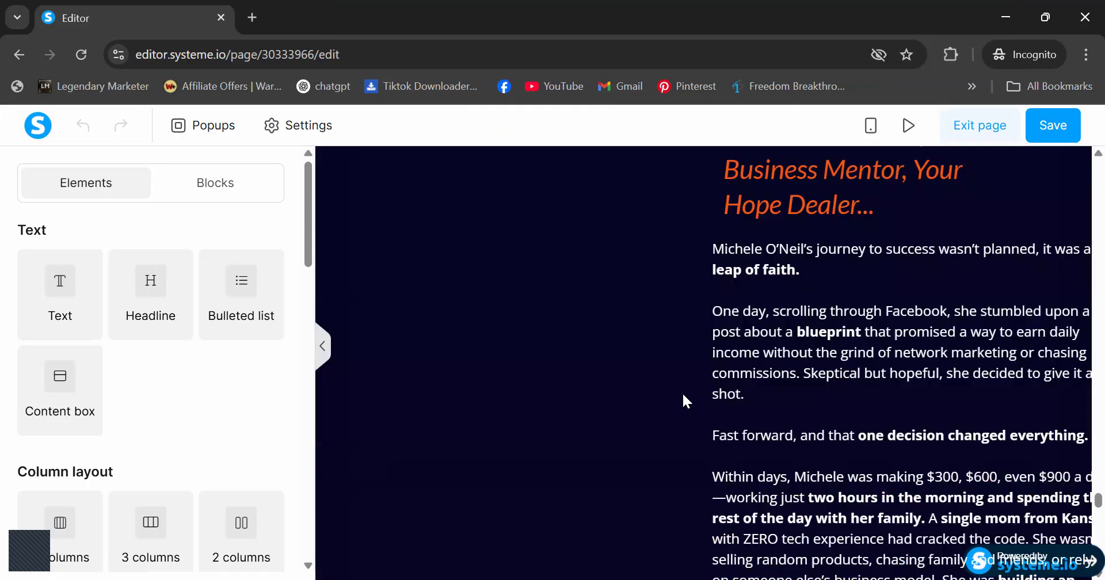
# Read through the questions in the sales page's FAQ section, from who the program is for to whether it is legit.
pyautogui.scroll(5, 682, 394)
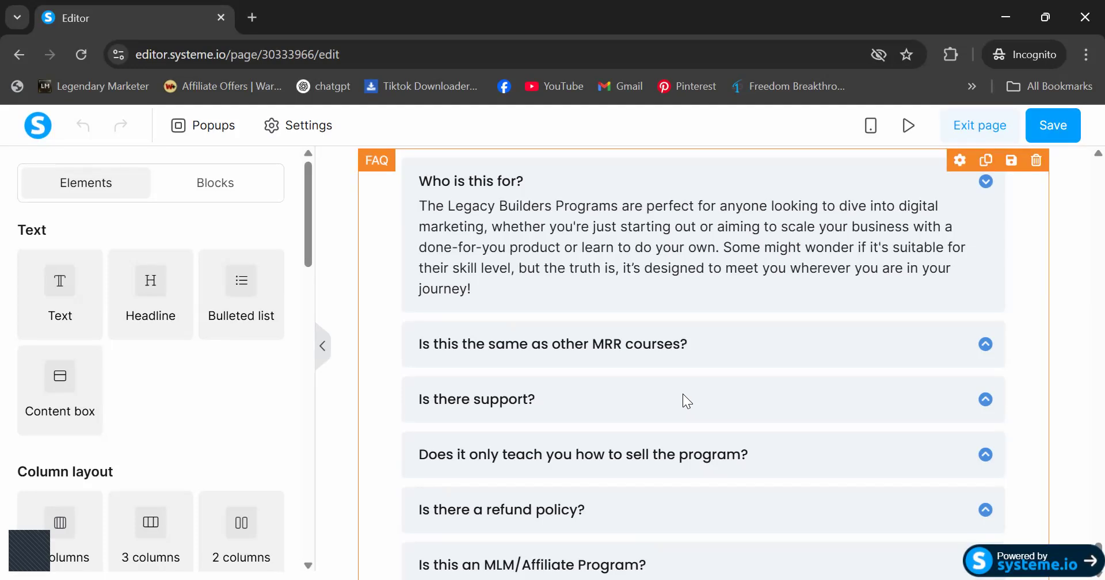
pyautogui.scroll(-1, 682, 394)
pyautogui.scroll(-1, 683, 393)
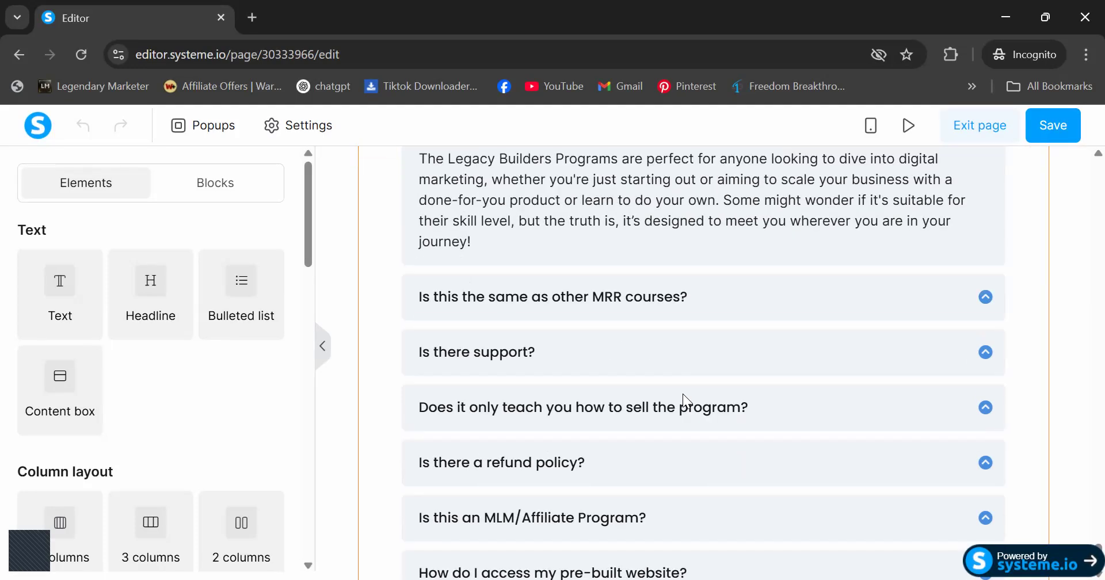
pyautogui.scroll(-2, 682, 394)
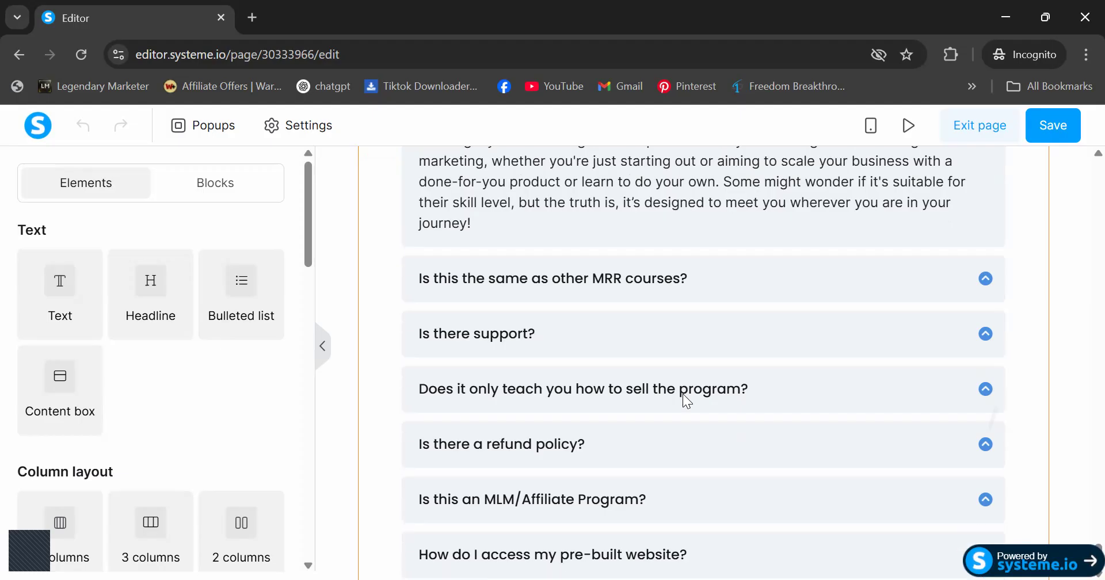
pyautogui.scroll(-3, 682, 394)
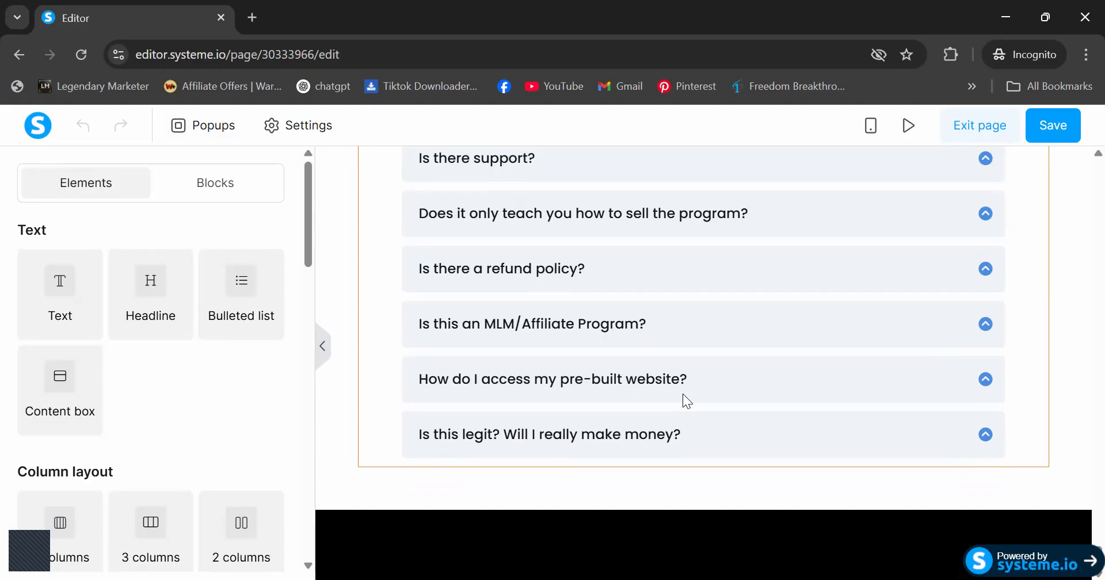
pyautogui.scroll(3, 682, 394)
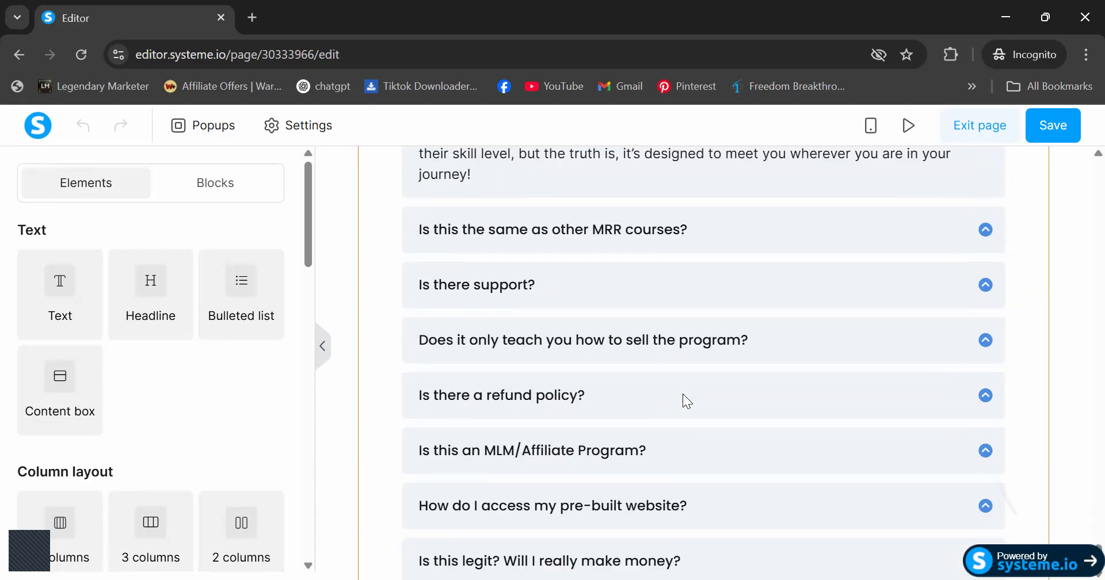
pyautogui.scroll(1, 682, 393)
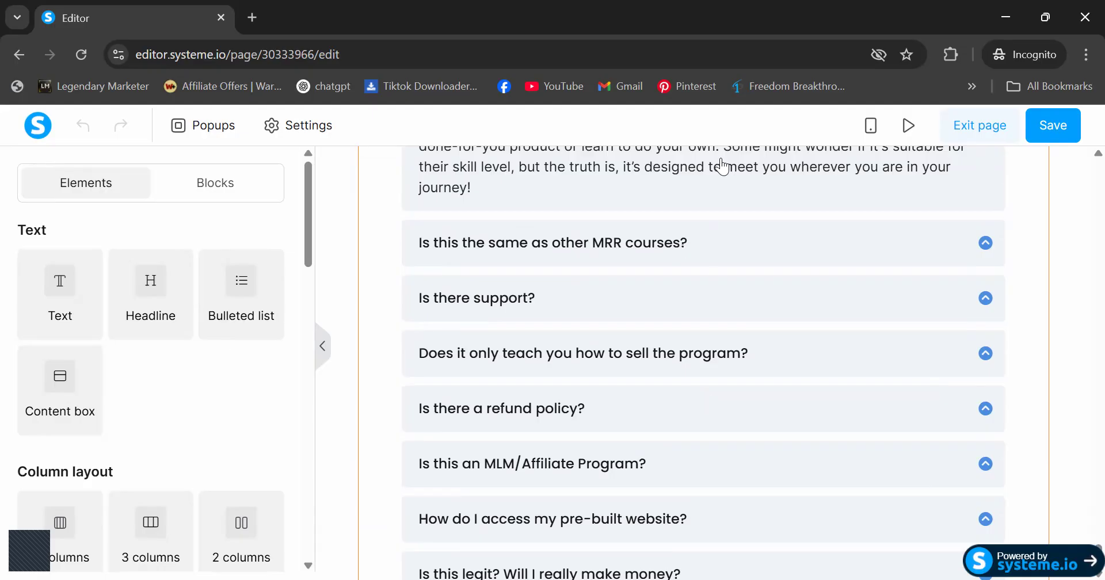
# Exit the page editor, check the email newsletters, and open the LB 2.0 - 30 Email Campaign from the campaigns list.
pyautogui.click(988, 126)
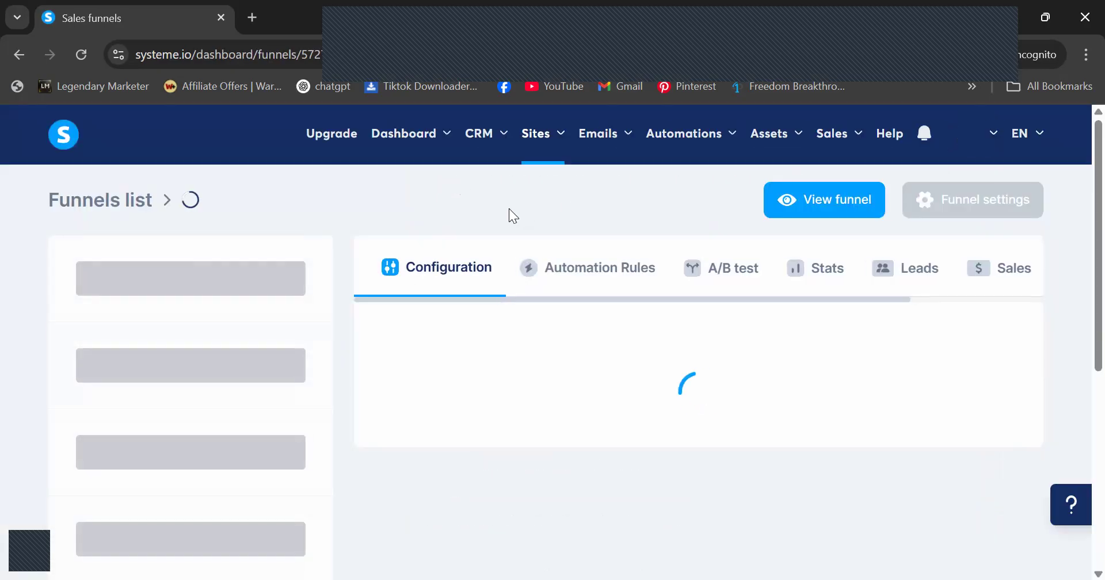
pyautogui.moveTo(626, 139)
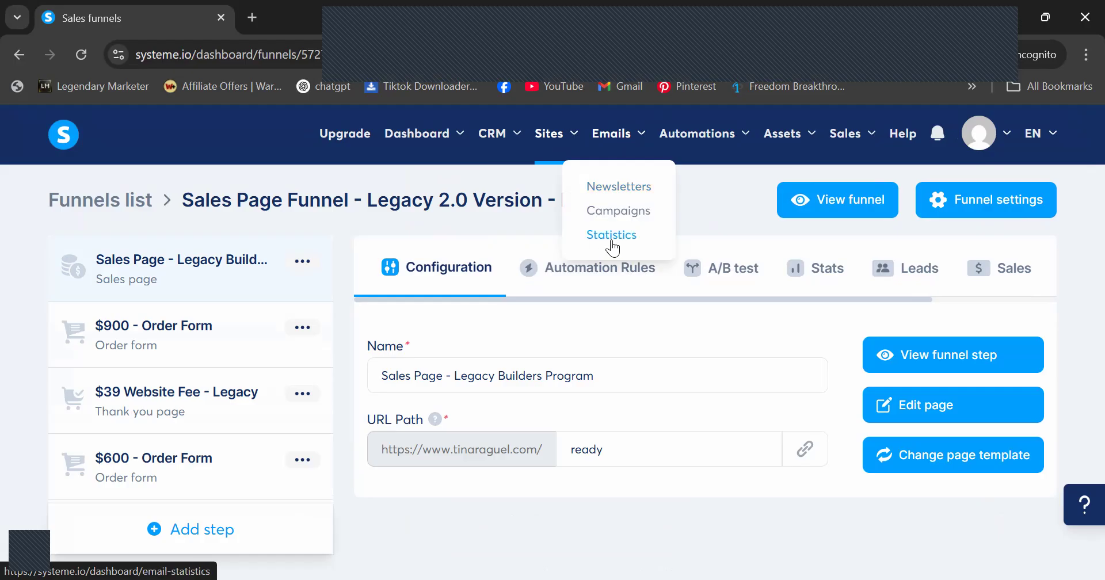
pyautogui.click(613, 196)
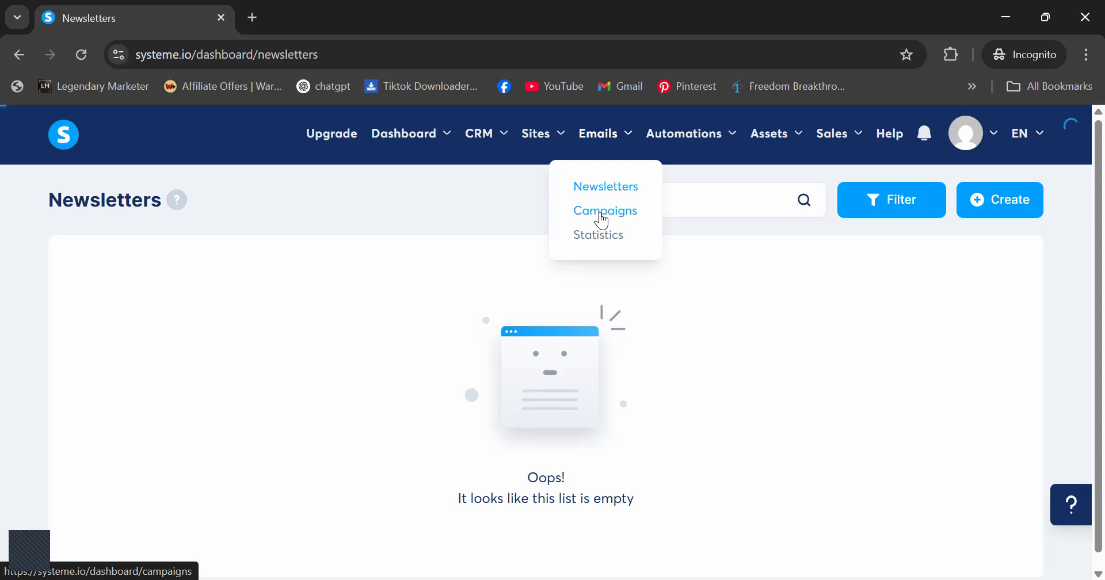
pyautogui.click(600, 214)
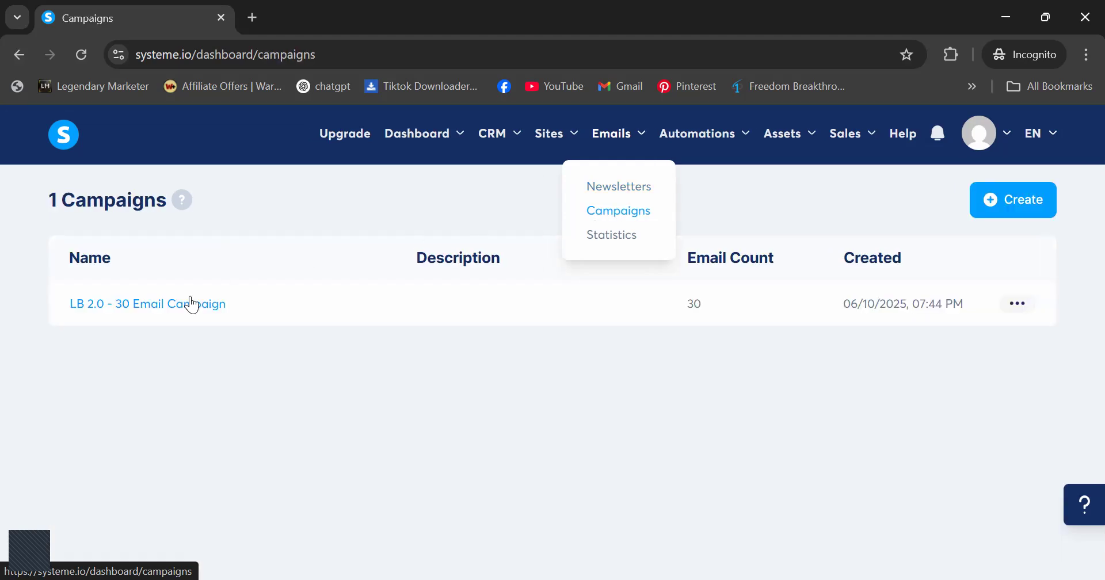
pyautogui.click(171, 309)
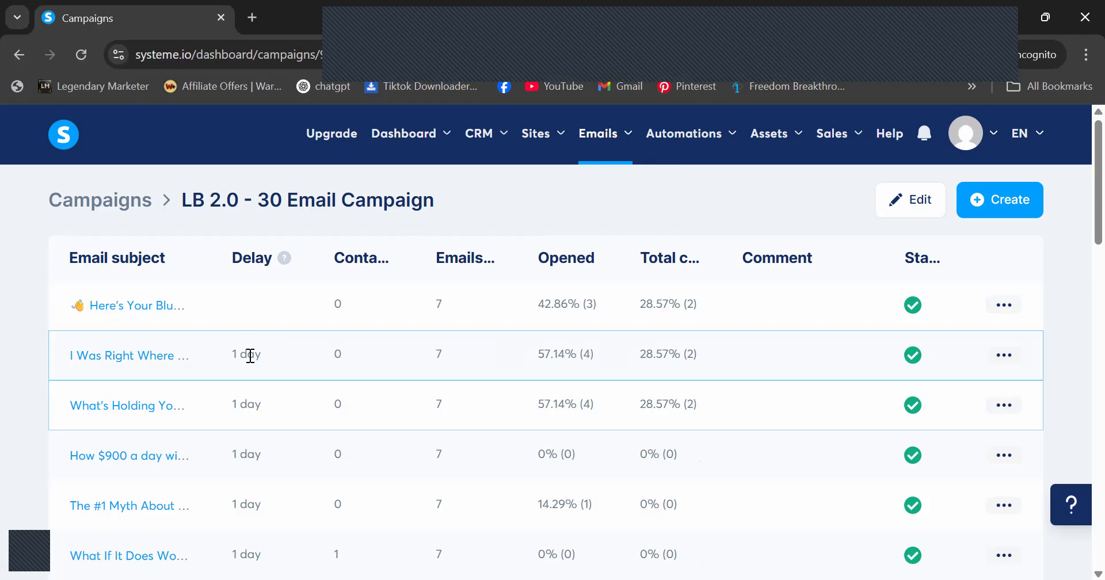
# Look over the campaign's full email list with its subjects, delays, open rates and statuses.
pyautogui.scroll(-1, 255, 453)
pyautogui.scroll(-10, 255, 454)
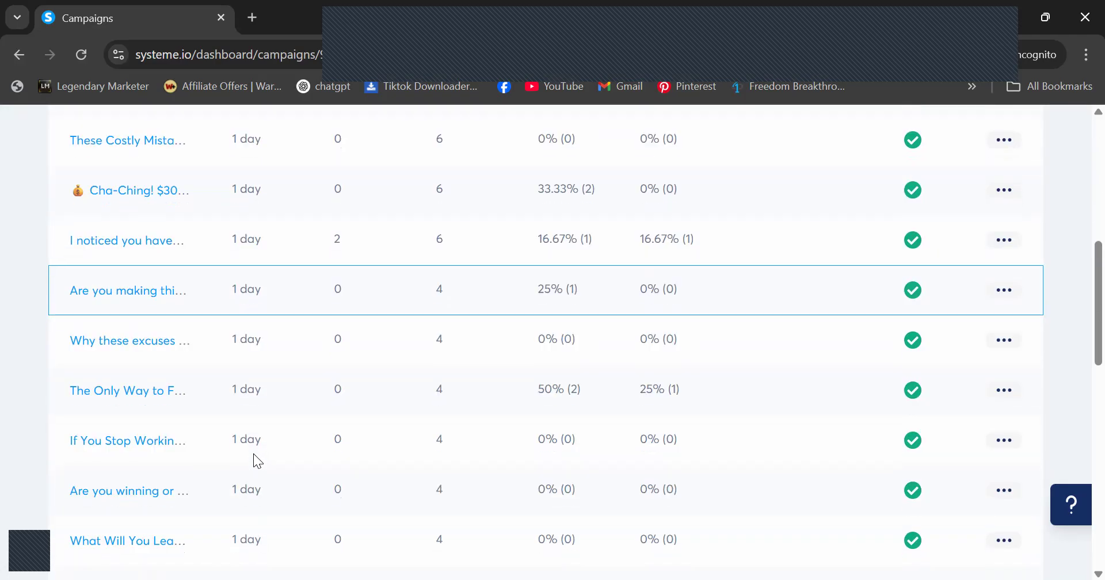
pyautogui.scroll(-8, 253, 454)
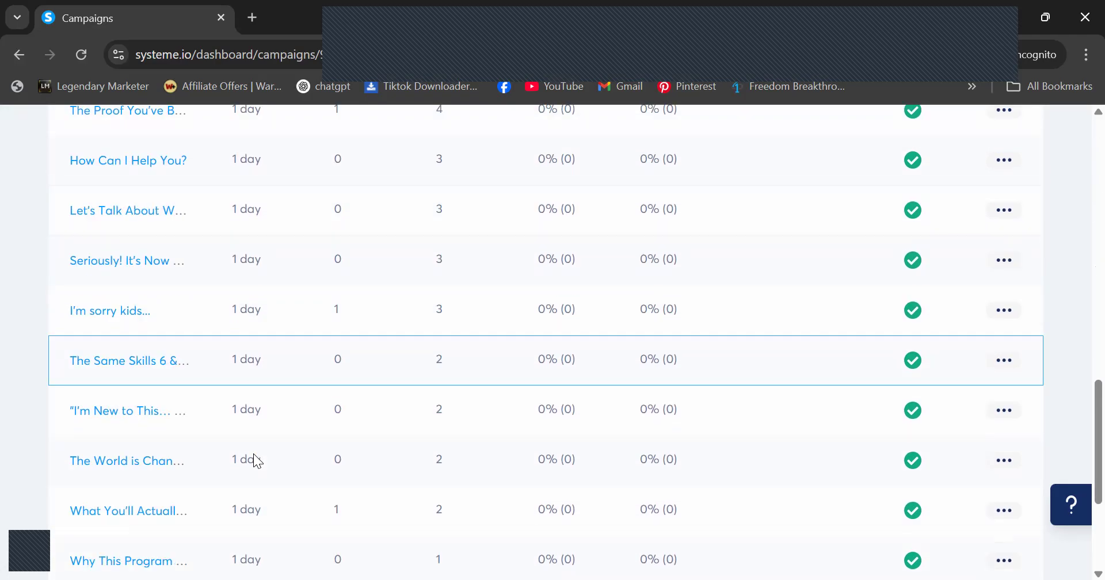
pyautogui.scroll(-3, 253, 460)
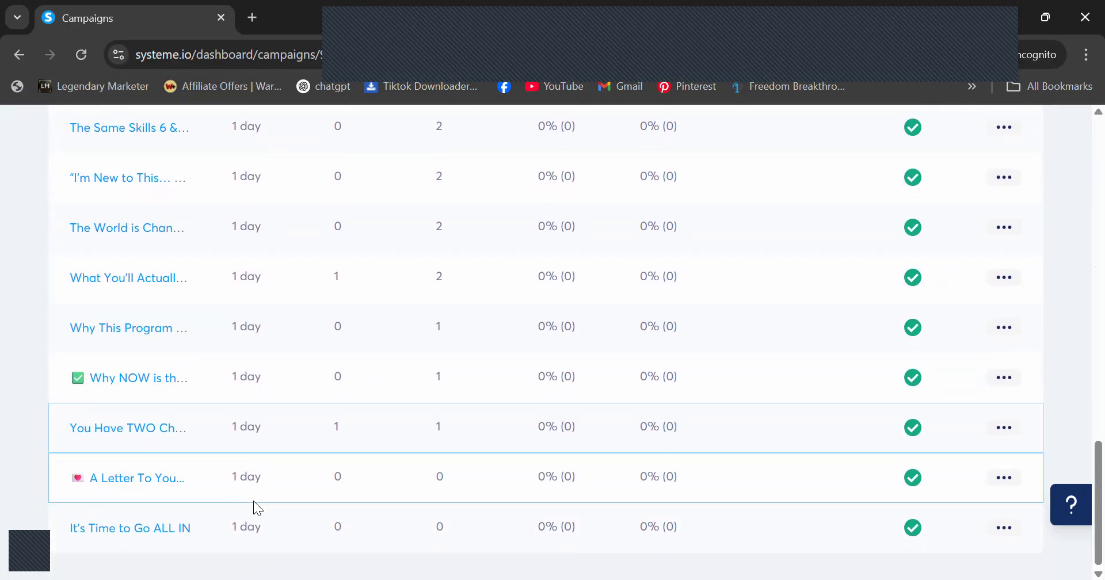
pyautogui.scroll(20, 266, 345)
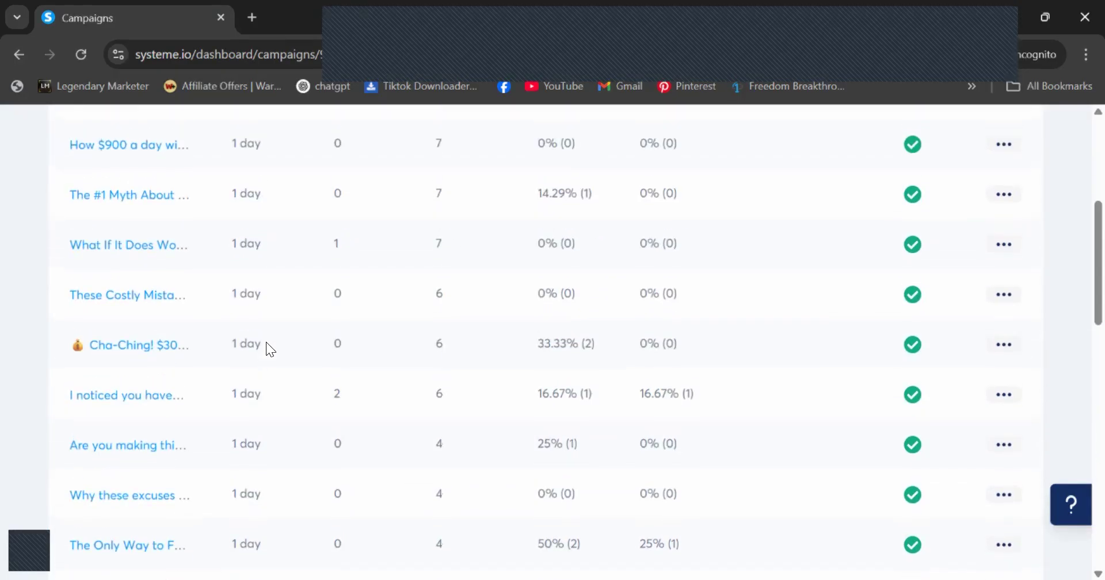
# Open the campaign's first email, "Here's Your Blueprint…", and read its body, attachment and closing READY link.
pyautogui.click(116, 286)
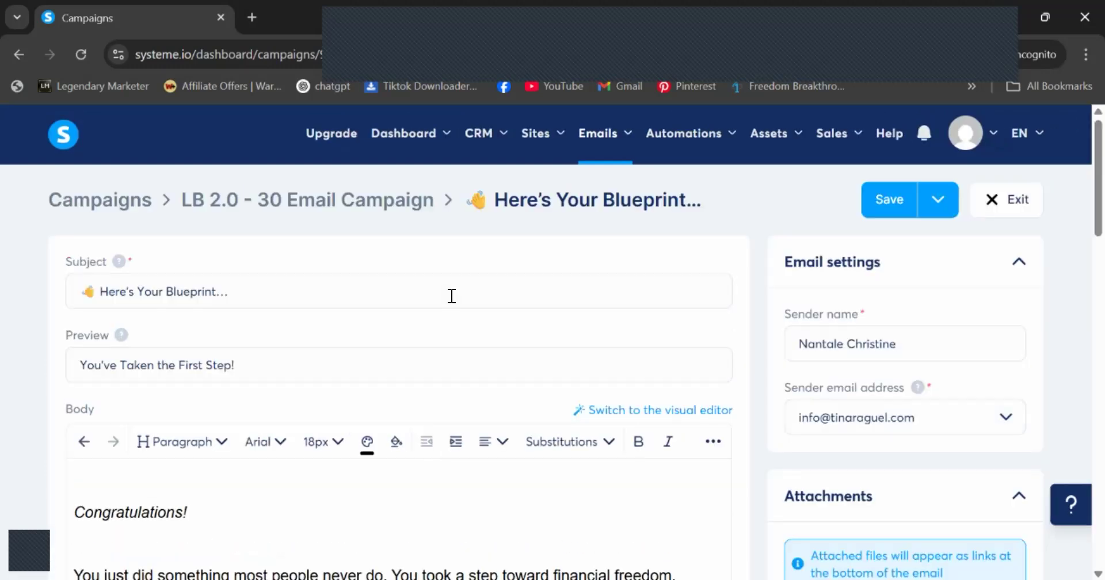
pyautogui.scroll(-3, 451, 295)
pyautogui.scroll(-3, 452, 296)
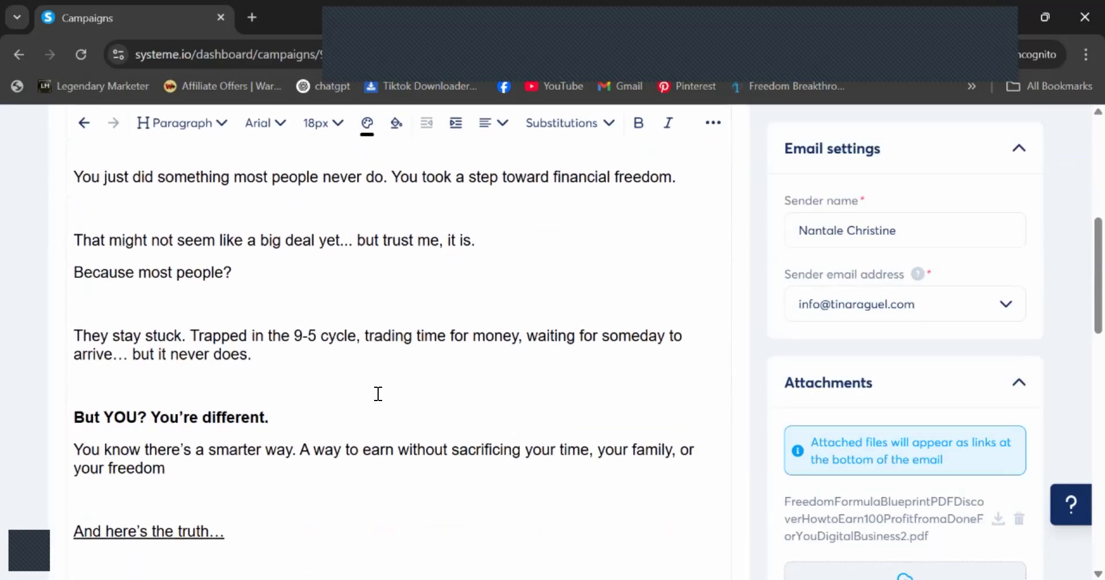
pyautogui.scroll(-4, 377, 392)
pyautogui.scroll(-10, 377, 394)
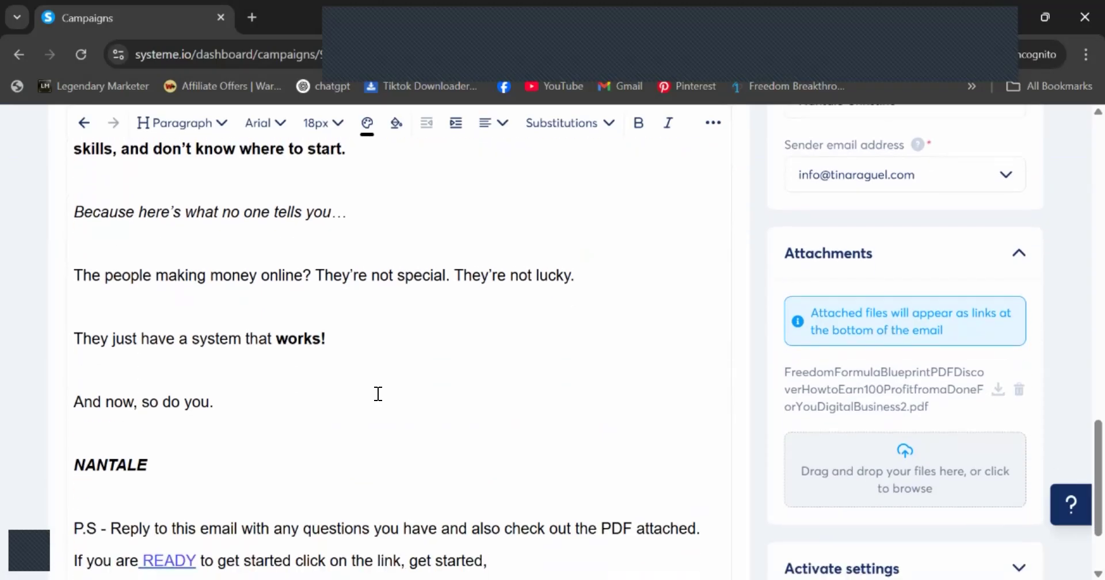
pyautogui.scroll(-2, 378, 394)
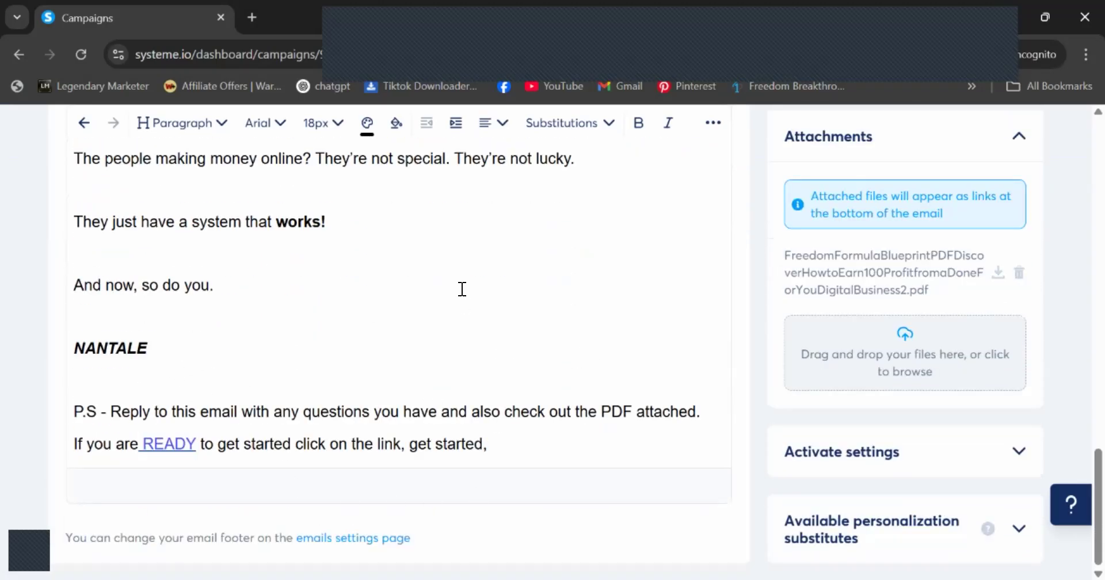
# Replace the sign-off above the P.S. line in the email body with the sender's first and last name in title case.
pyautogui.scroll(2, 462, 289)
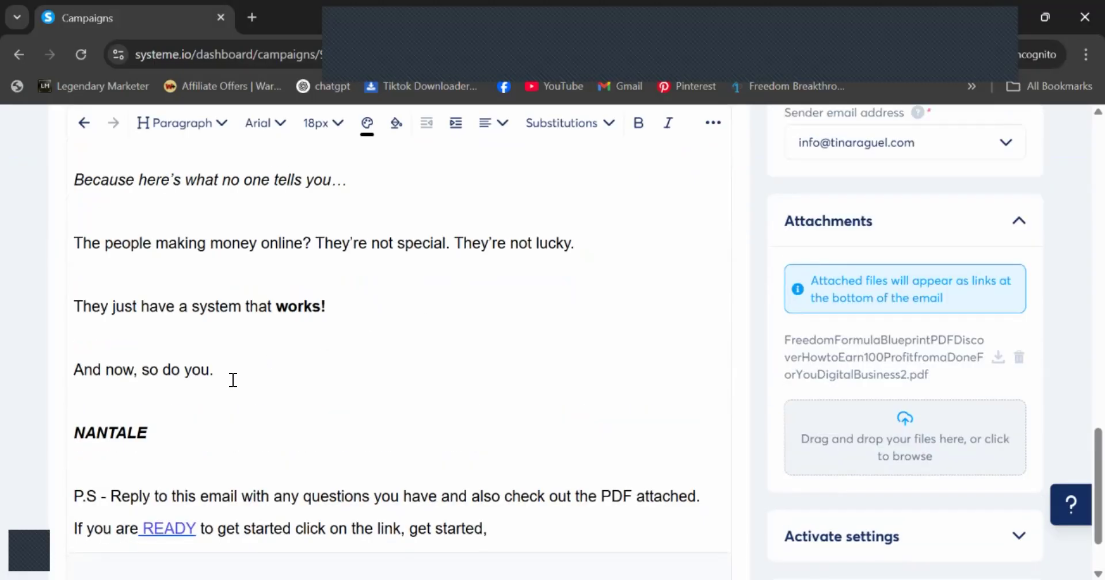
pyautogui.click(180, 393)
pyautogui.click(74, 433)
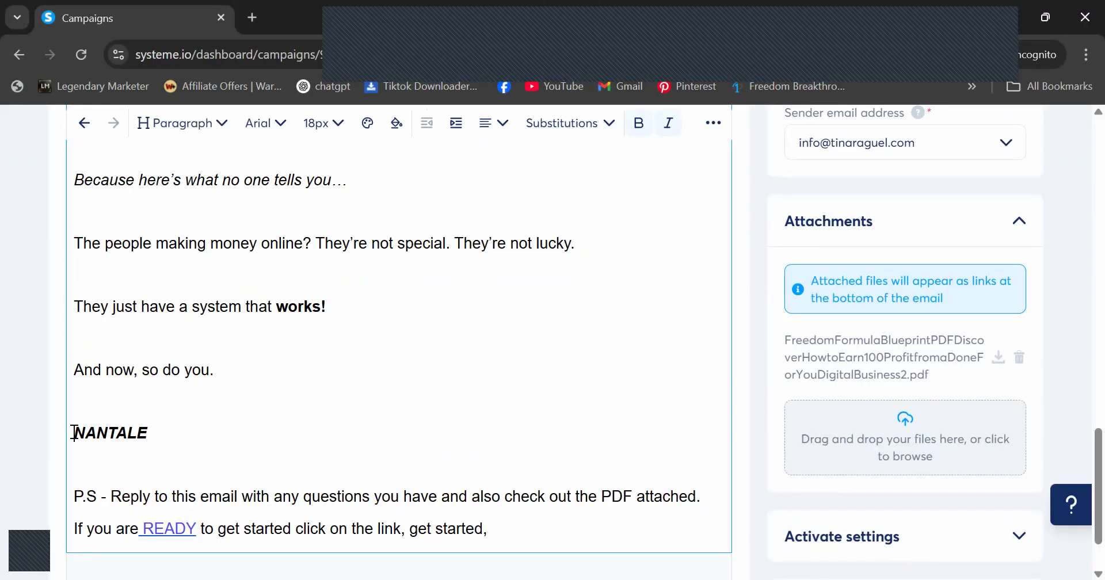
pyautogui.write('Christine')
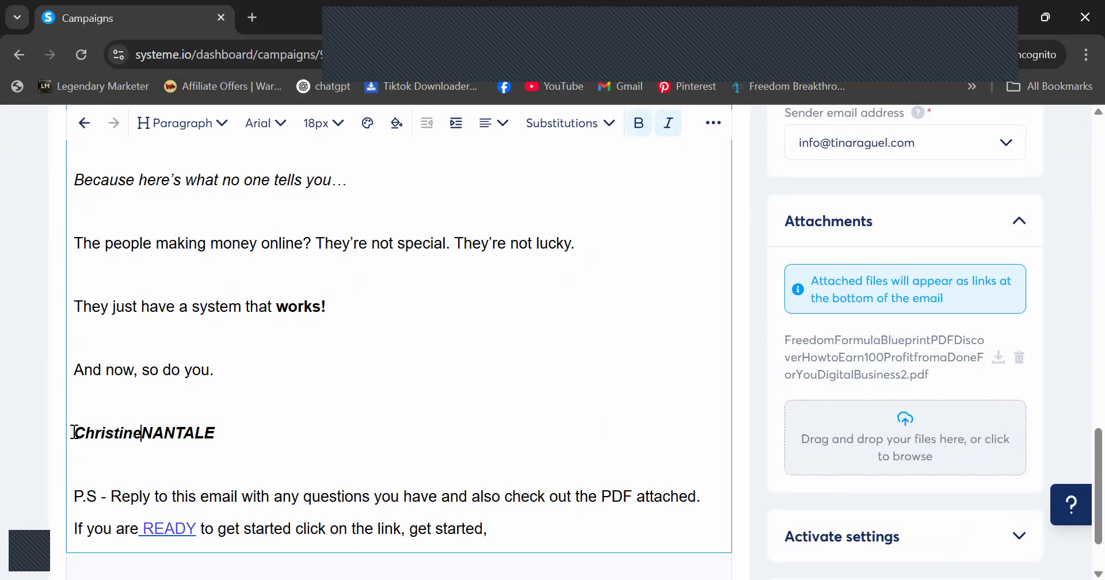
pyautogui.click(221, 432)
pyautogui.press('BackSpace')
pyautogui.press('BackSpace')
pyautogui.press('BackSpace')
pyautogui.press('BackSpace')
pyautogui.press('BackSpace')
pyautogui.press('BackSpace')
pyautogui.write('ante')
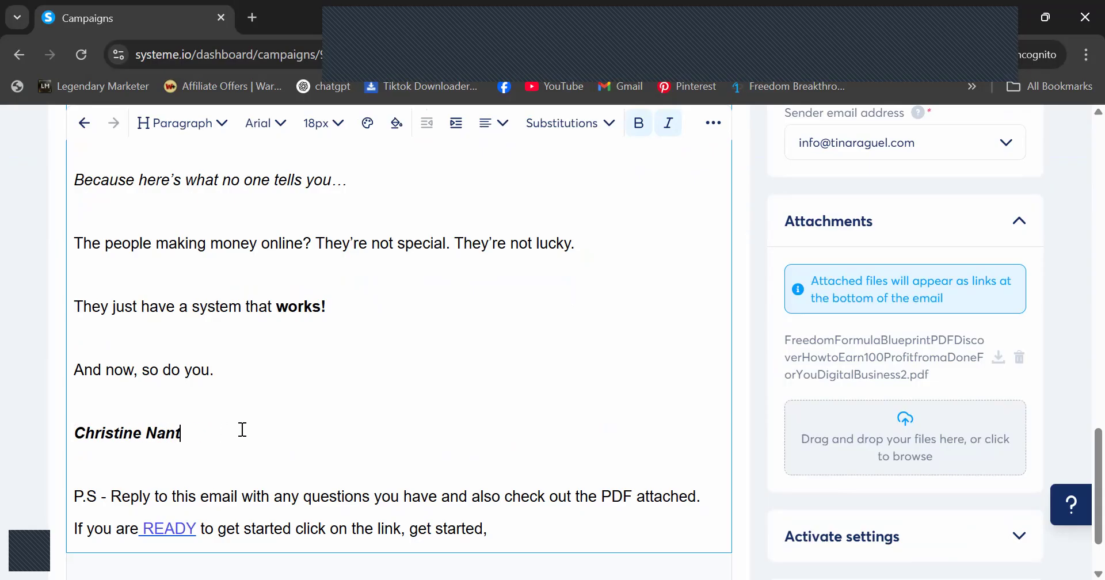
pyautogui.press('BackSpace')
pyautogui.write('ale')
# Save the edited "Here's Your Blueprint…" email without sending a test.
pyautogui.scroll(1, 379, 422)
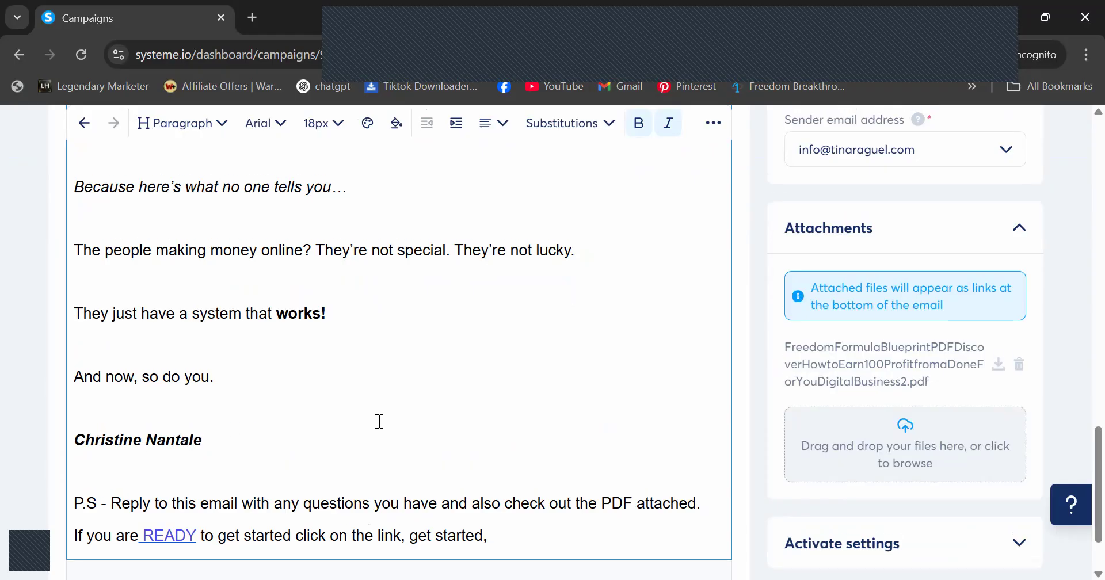
pyautogui.scroll(15, 379, 422)
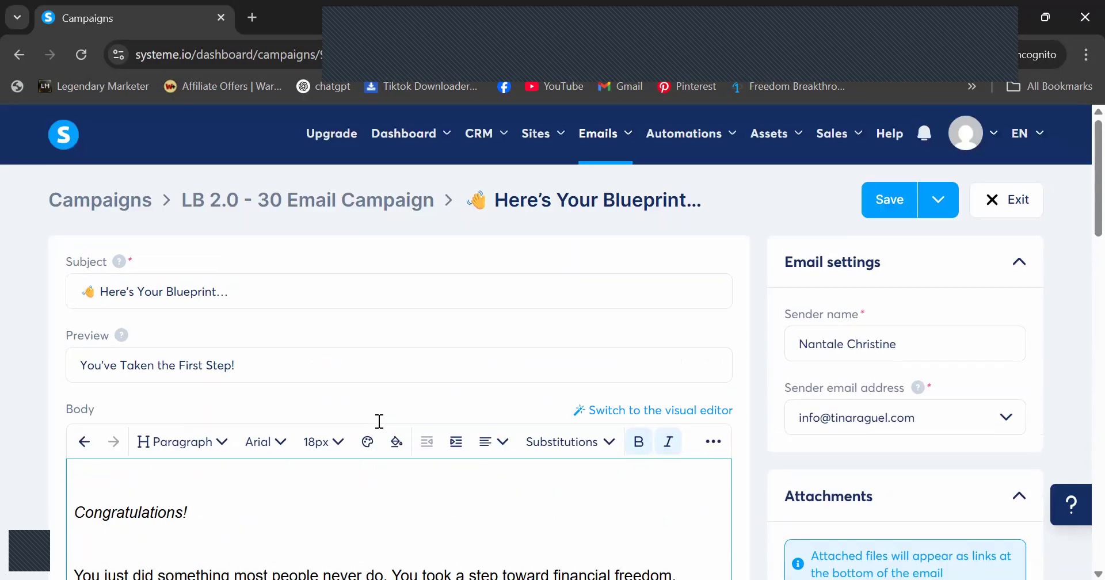
pyautogui.click(938, 208)
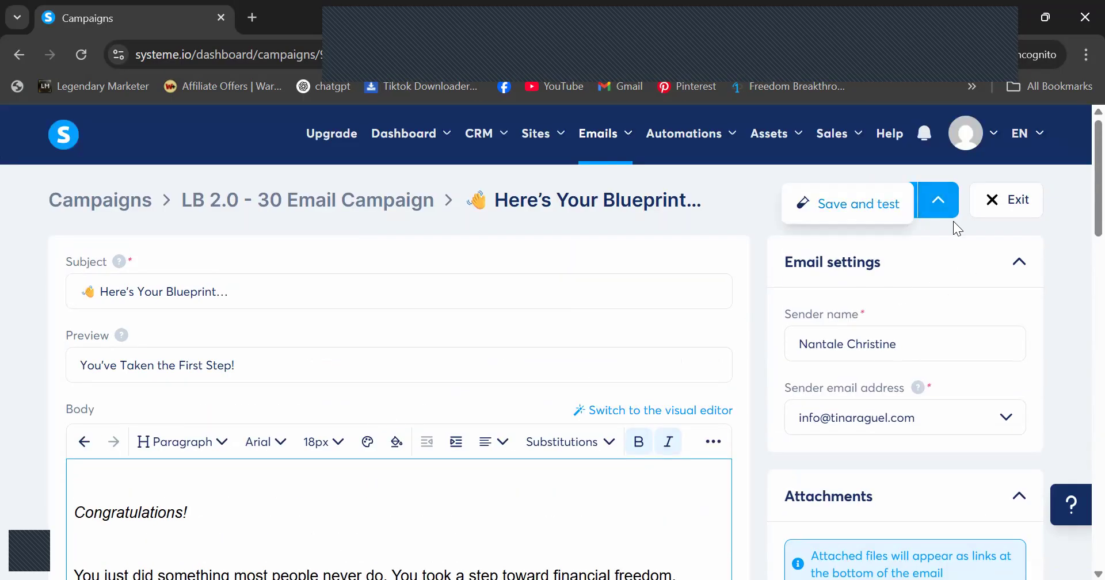
pyautogui.click(889, 200)
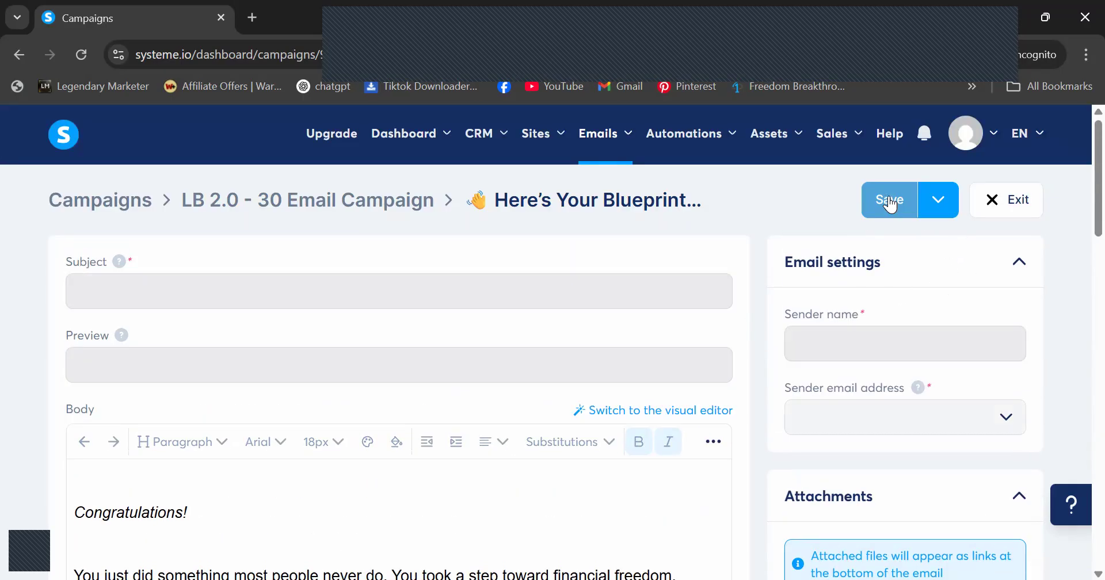
# Exit the email editor and look over the subjects, delays and open rates of the LB 2.0 - 30 Email Campaign.
pyautogui.click(1010, 200)
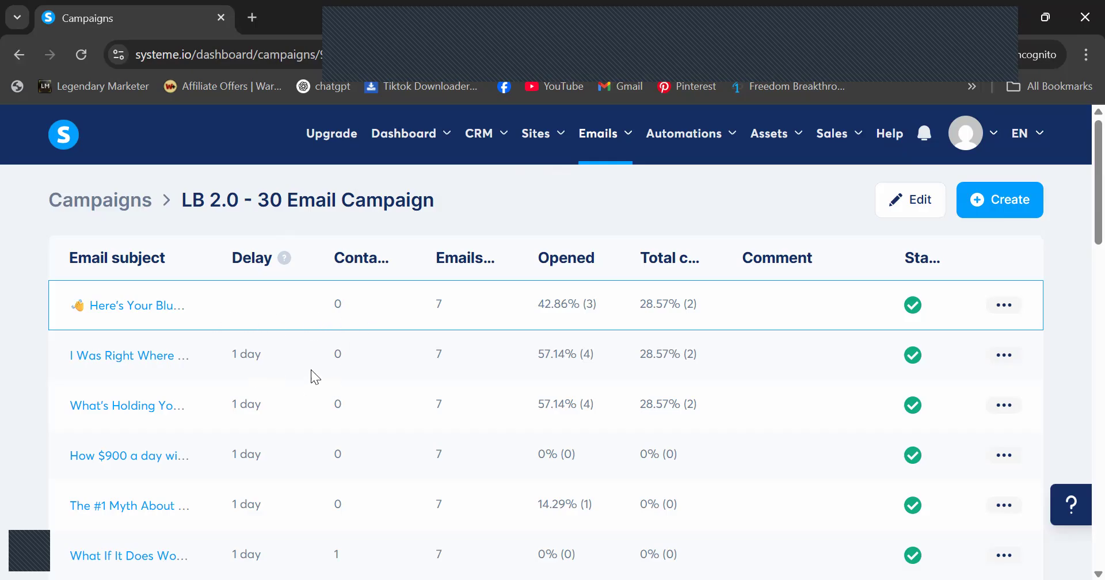
pyautogui.scroll(-2, 350, 461)
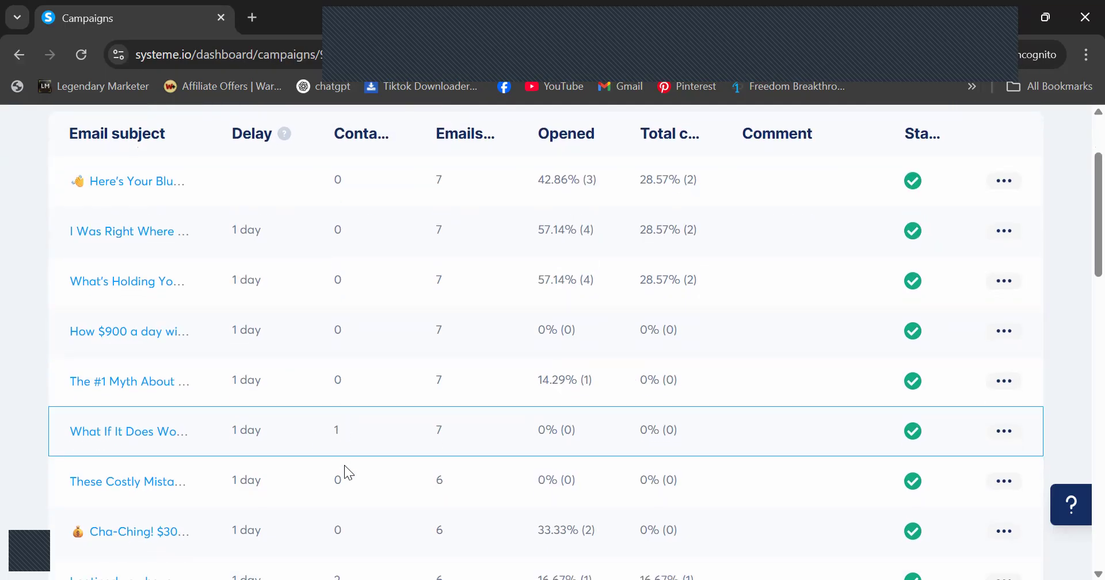
pyautogui.scroll(-3, 344, 465)
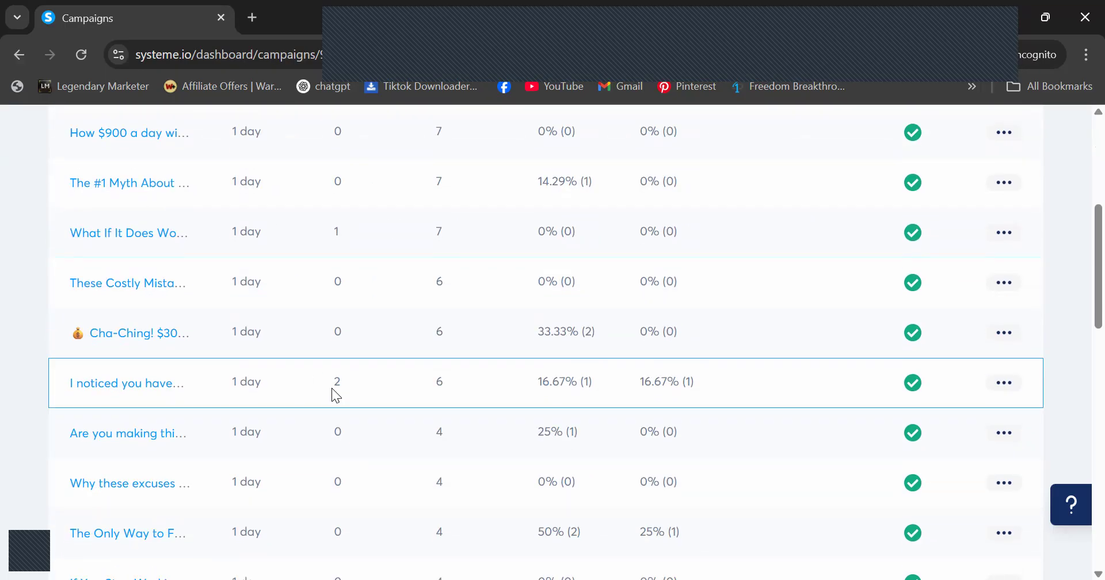
pyautogui.scroll(-3, 361, 425)
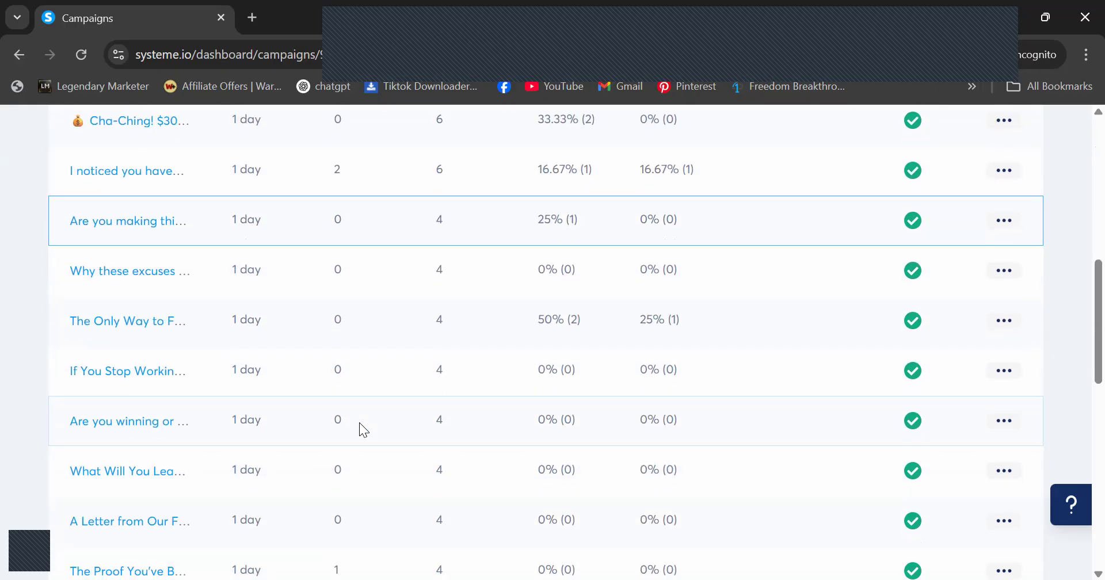
pyautogui.scroll(-3, 359, 422)
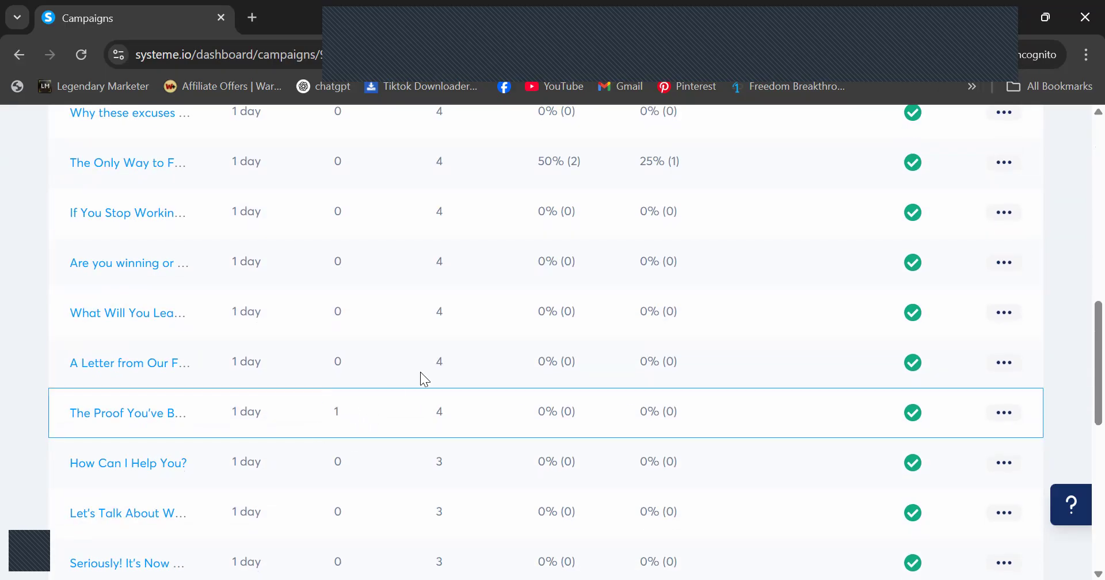
pyautogui.scroll(10, 424, 377)
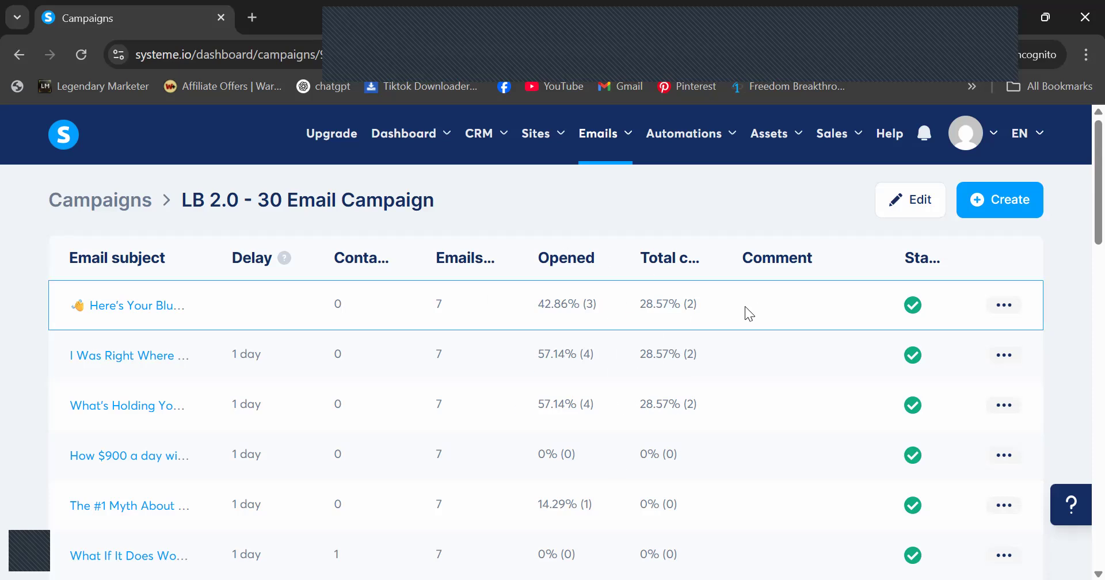
# Open the email statistics and review the sent, opened, spam and bounce charts and the per-email results table.
pyautogui.moveTo(594, 136)
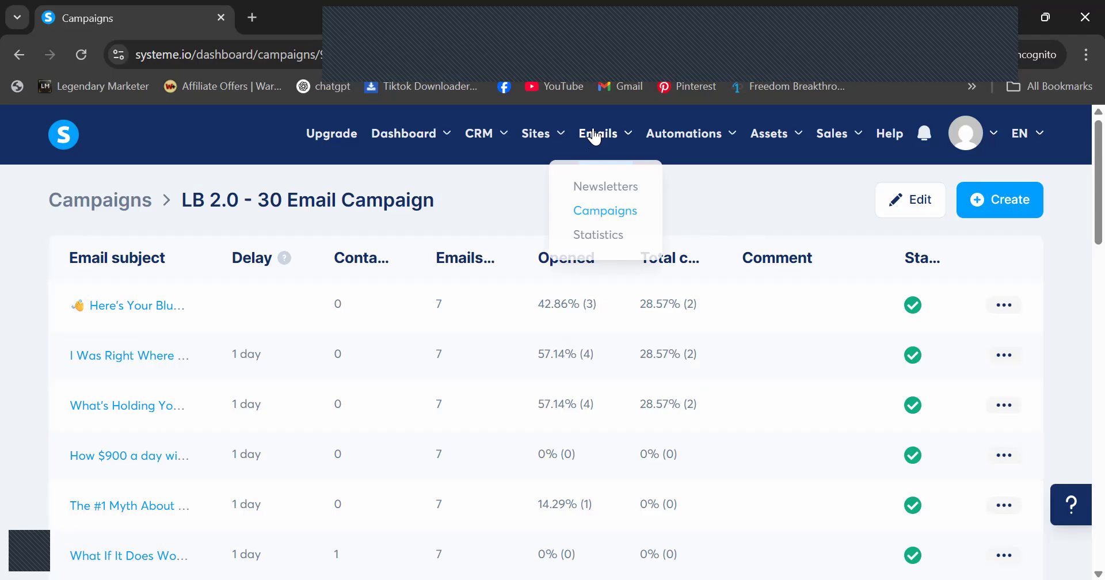
pyautogui.click(586, 240)
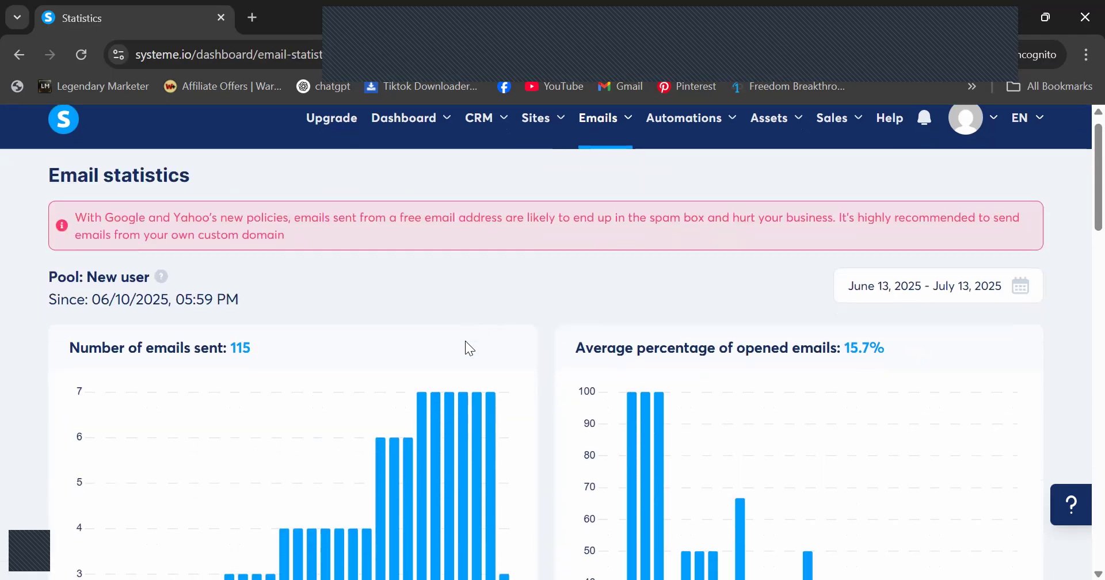
pyautogui.scroll(-3, 465, 341)
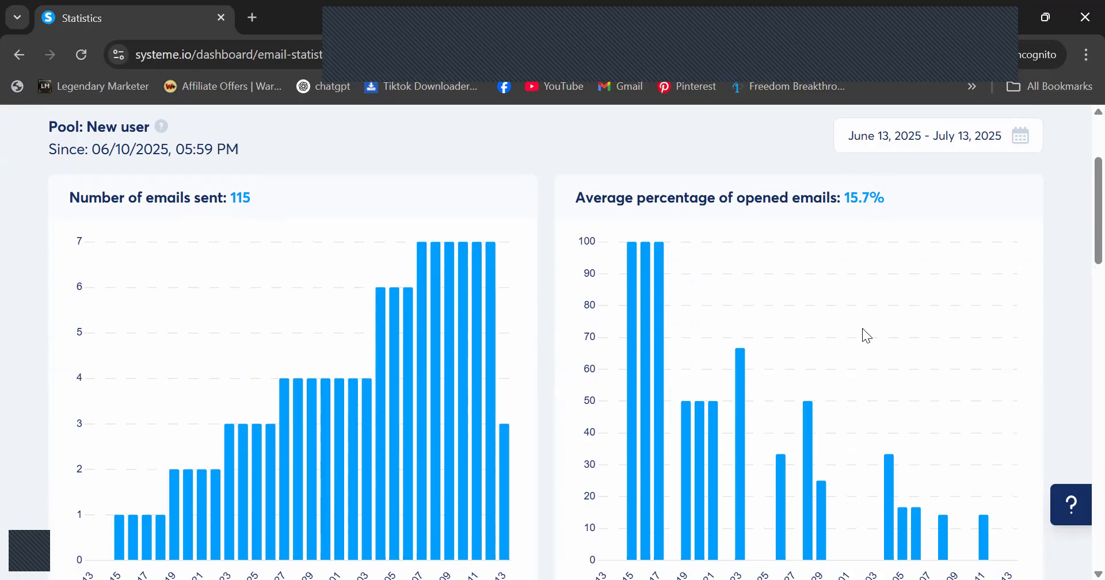
pyautogui.scroll(-10, 862, 328)
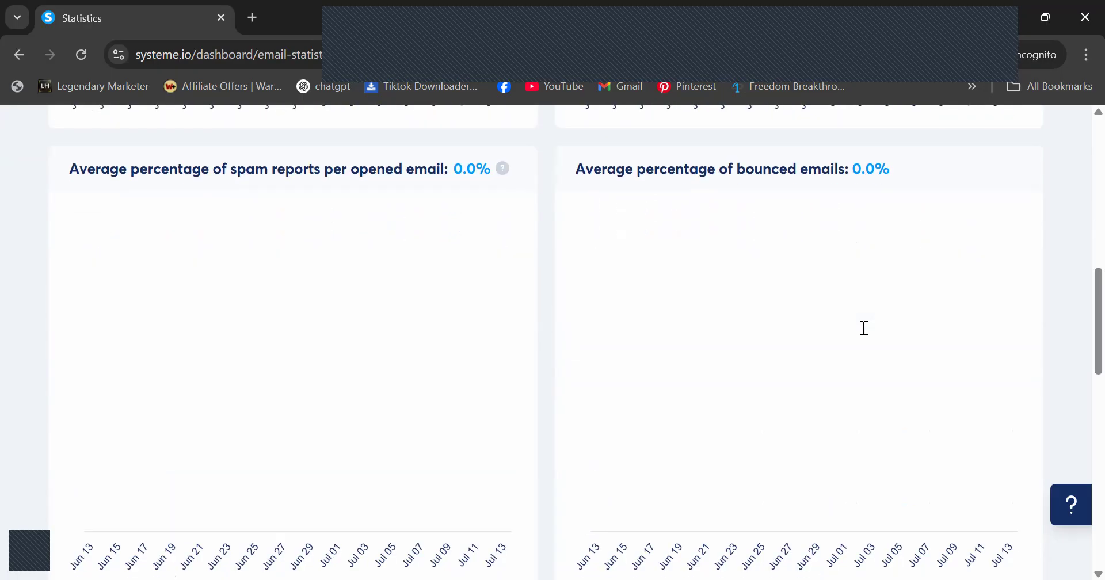
pyautogui.scroll(-4, 862, 335)
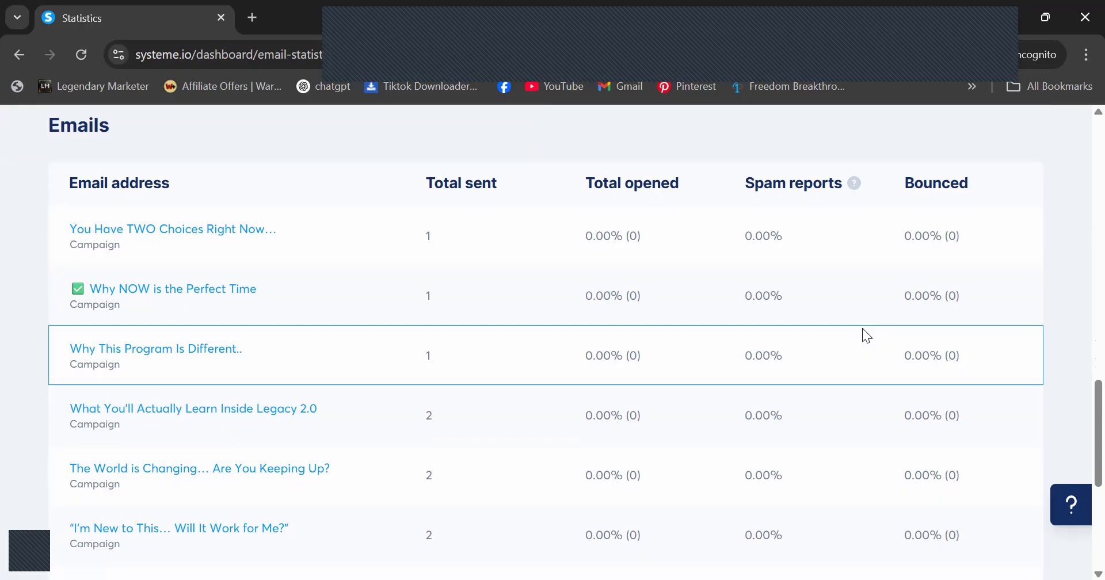
pyautogui.scroll(-7, 863, 332)
pyautogui.scroll(9, 863, 333)
pyautogui.scroll(10, 861, 328)
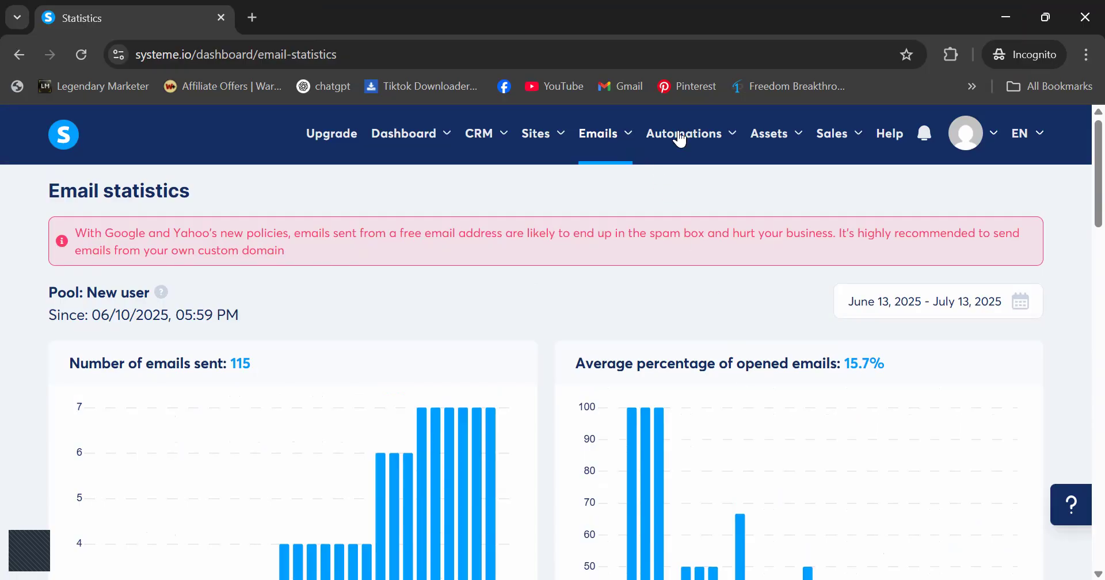
# Open the active automation rule for editing and examine its "Funnel step form subscribed" trigger.
pyautogui.moveTo(679, 136)
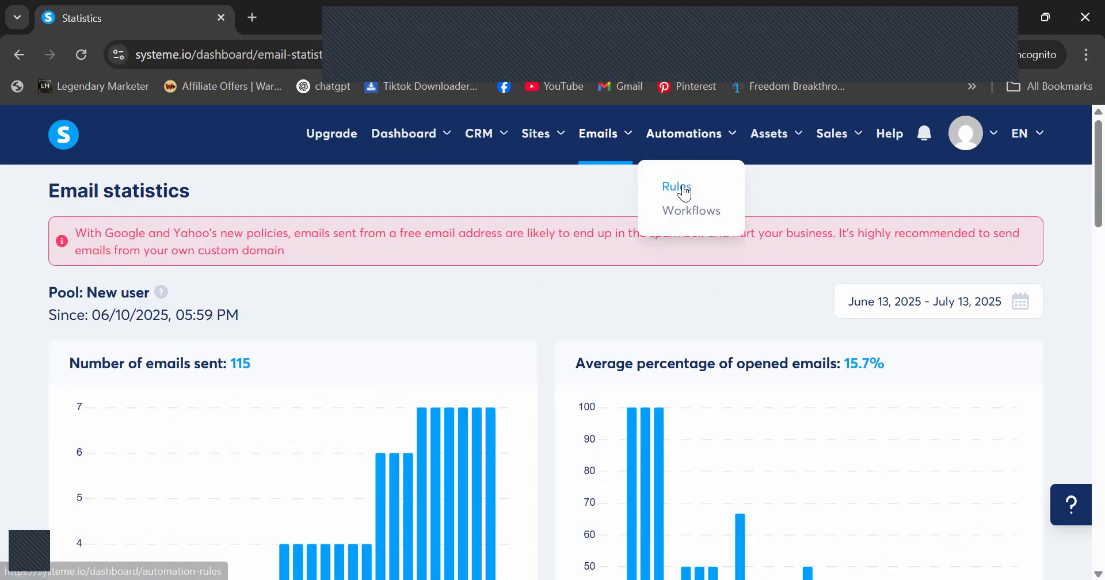
pyautogui.click(684, 191)
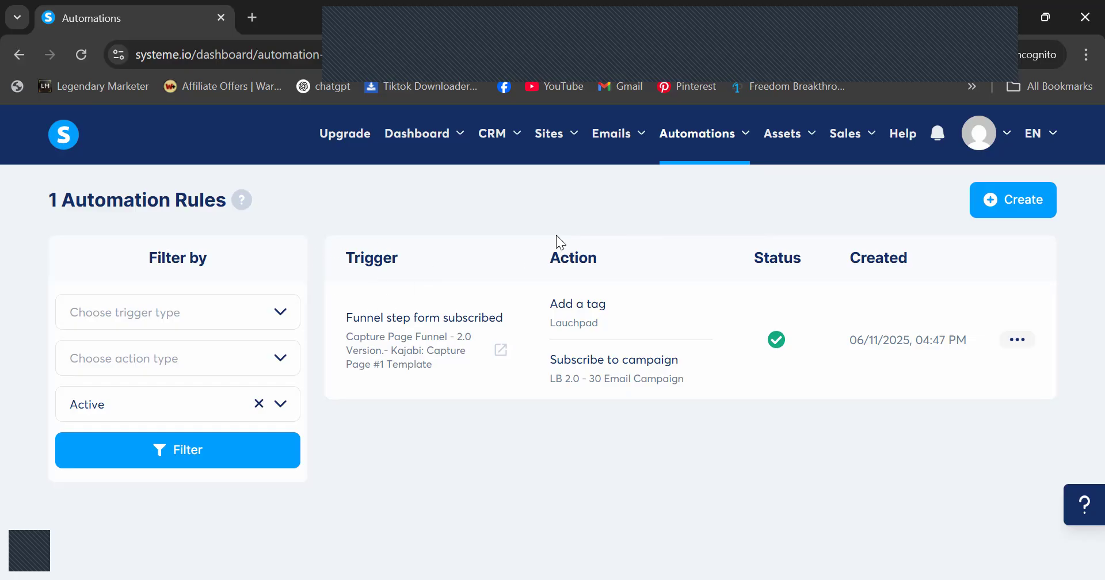
pyautogui.click(365, 250)
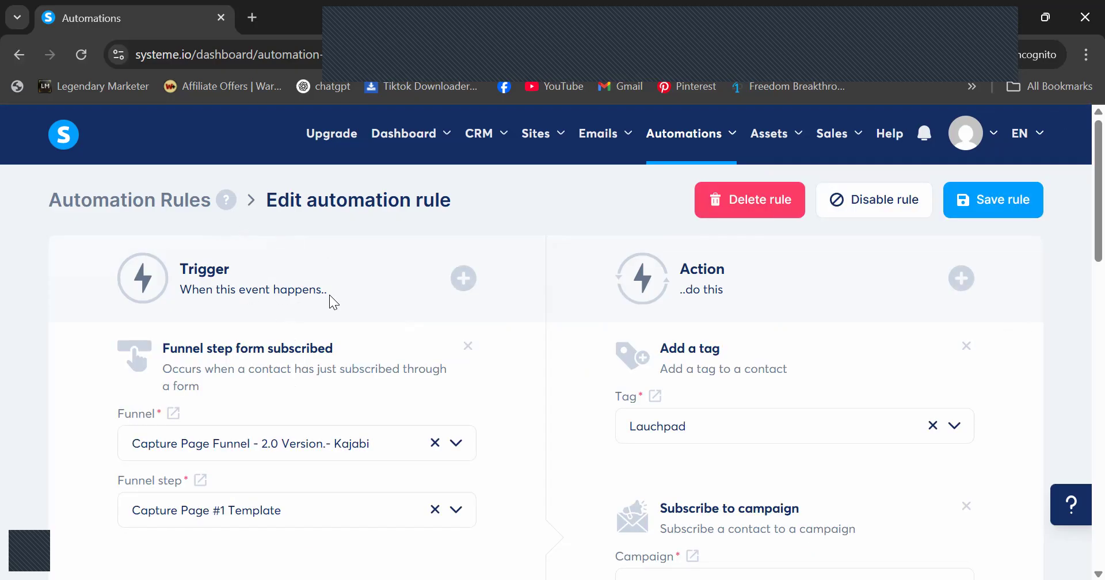
pyautogui.tripleClick(188, 378)
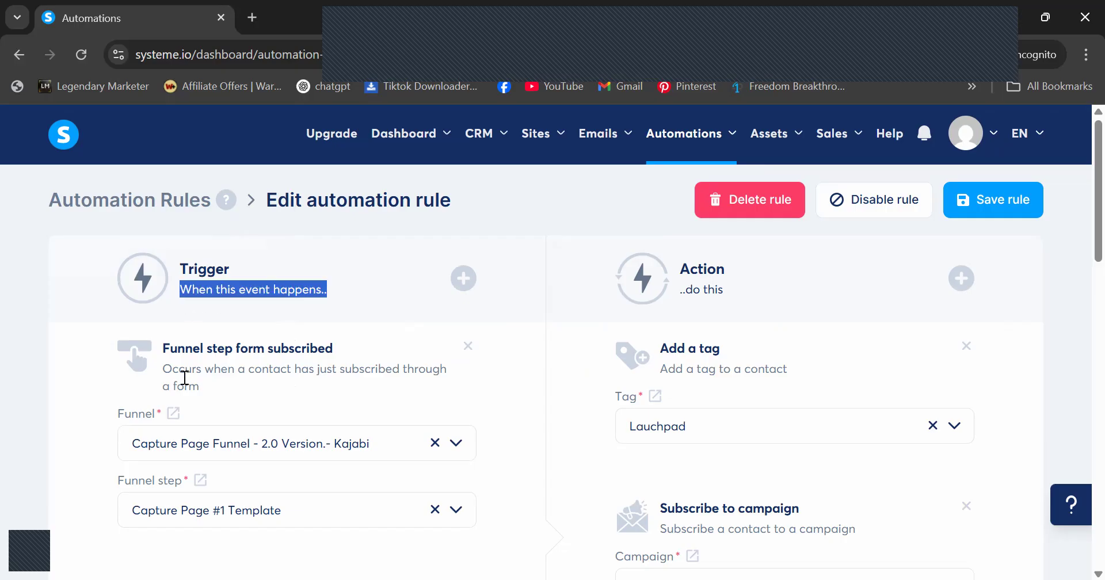
pyautogui.moveTo(340, 348); pyautogui.dragTo(165, 356)
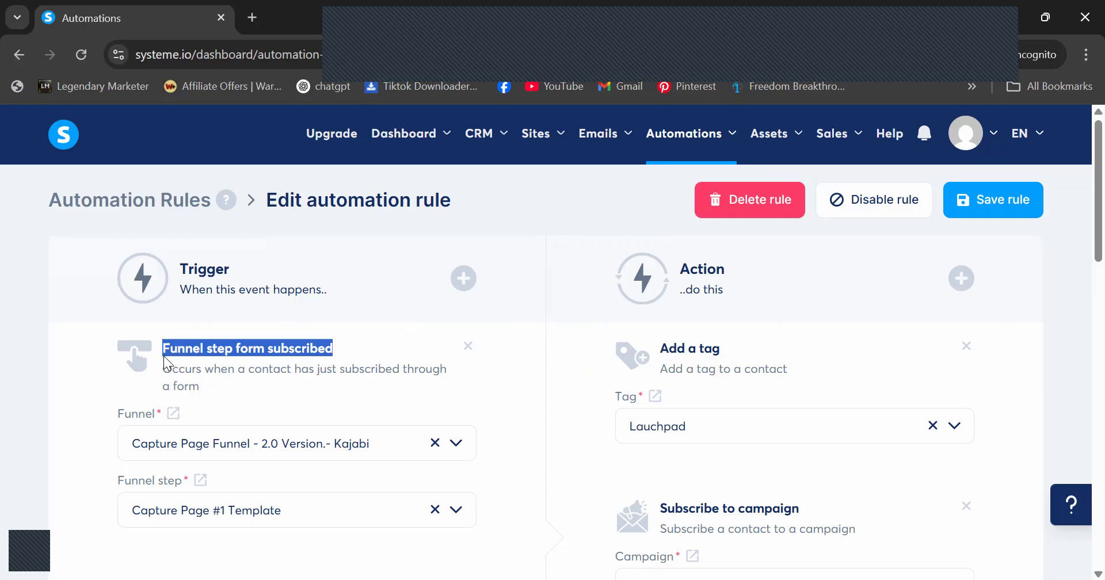
# Open the account owner's website home page in a new browser tab, removing the autocompleted 39launchpad path from the address.
pyautogui.click(255, 21)
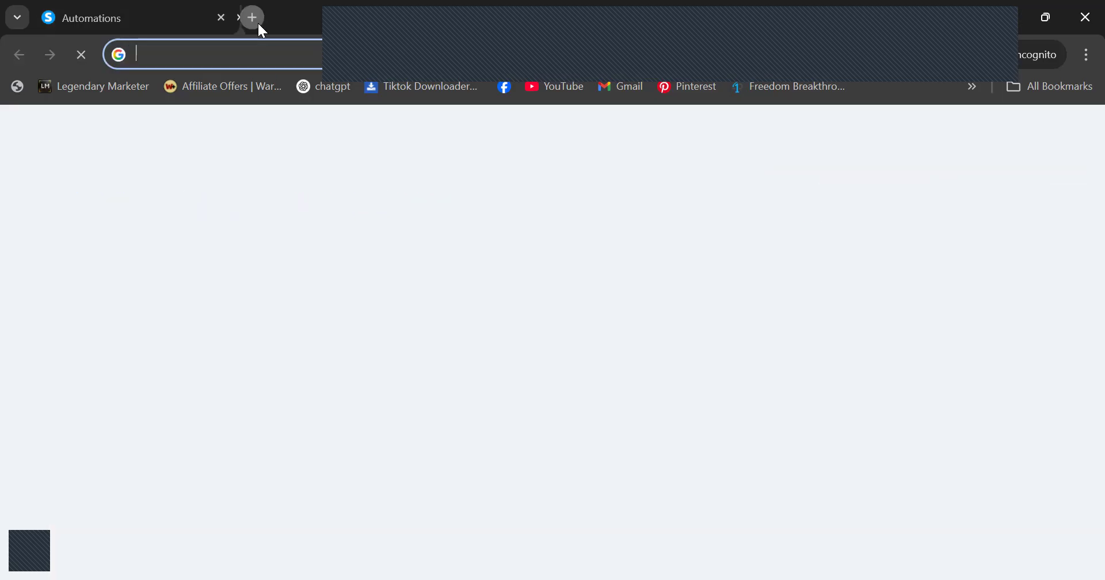
pyautogui.write('www.ti')
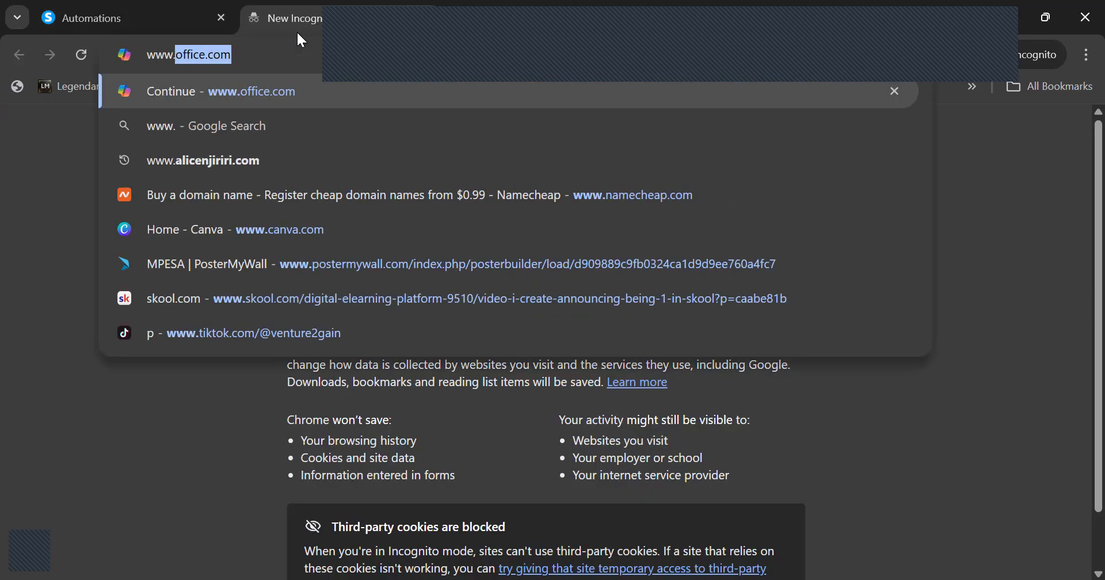
pyautogui.write('narag')
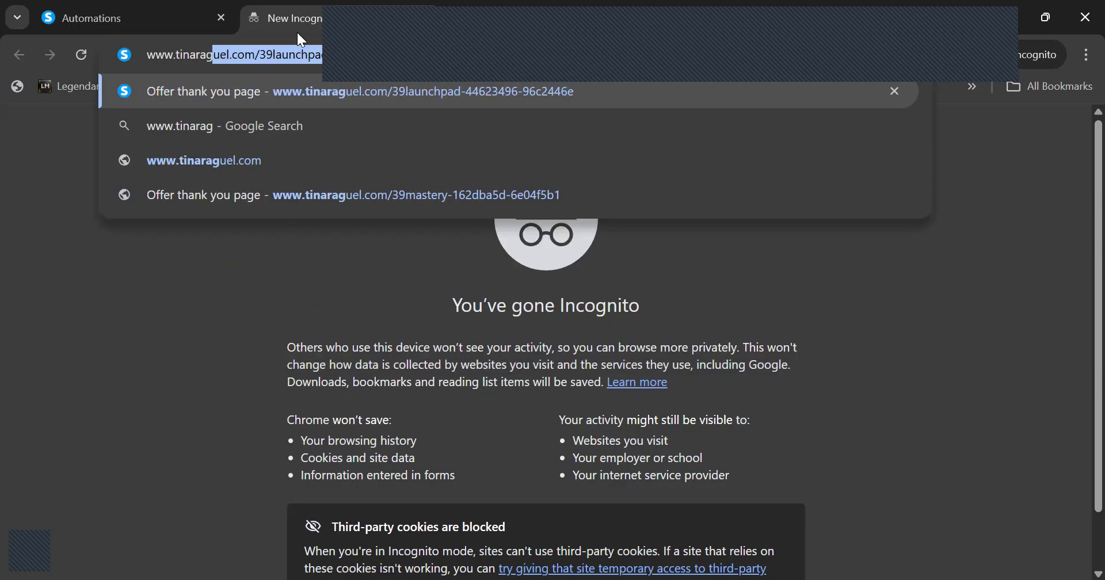
pyautogui.press('Return')
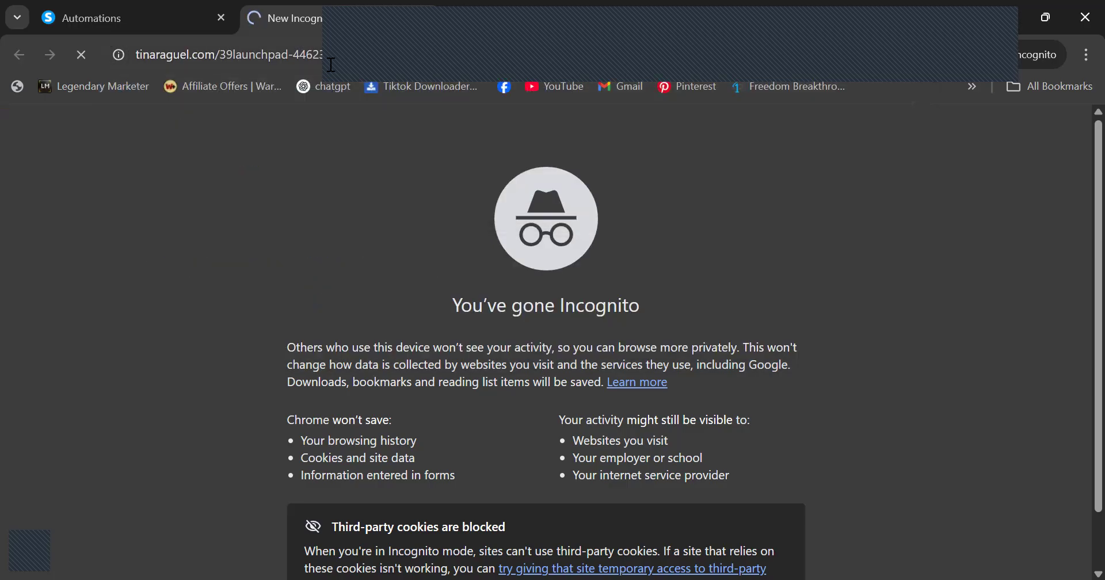
pyautogui.click(423, 60)
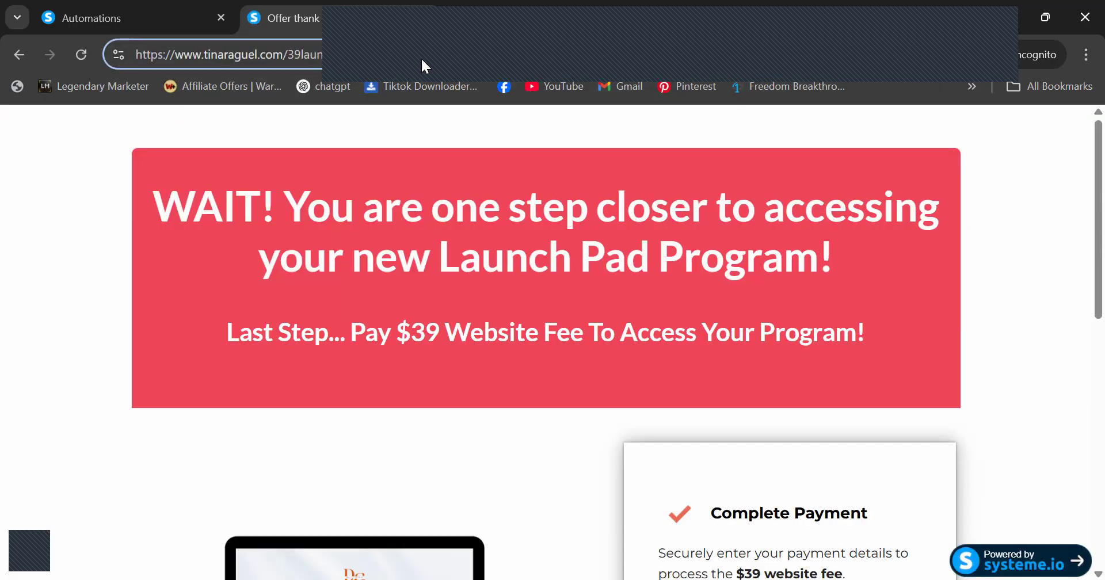
pyautogui.press('BackSpace')
pyautogui.press('BackSpace')
pyautogui.press('BackSpace')
pyautogui.press('BackSpace')
pyautogui.press('BackSpace')
pyautogui.press('BackSpace')
pyautogui.press('BackSpace')
pyautogui.press('BackSpace')
pyautogui.press('BackSpace')
pyautogui.press('BackSpace')
pyautogui.press('BackSpace')
pyautogui.press('BackSpace')
pyautogui.press('BackSpace')
pyautogui.press('BackSpace')
pyautogui.press('BackSpace')
pyautogui.press('BackSpace')
pyautogui.press('BackSpace')
pyautogui.press('BackSpace')
pyautogui.press('BackSpace')
pyautogui.press('BackSpace')
pyautogui.press('BackSpace')
pyautogui.press('BackSpace')
pyautogui.press('BackSpace')
pyautogui.press('BackSpace')
pyautogui.press('BackSpace')
pyautogui.press('BackSpace')
pyautogui.press('BackSpace')
pyautogui.press('BackSpace')
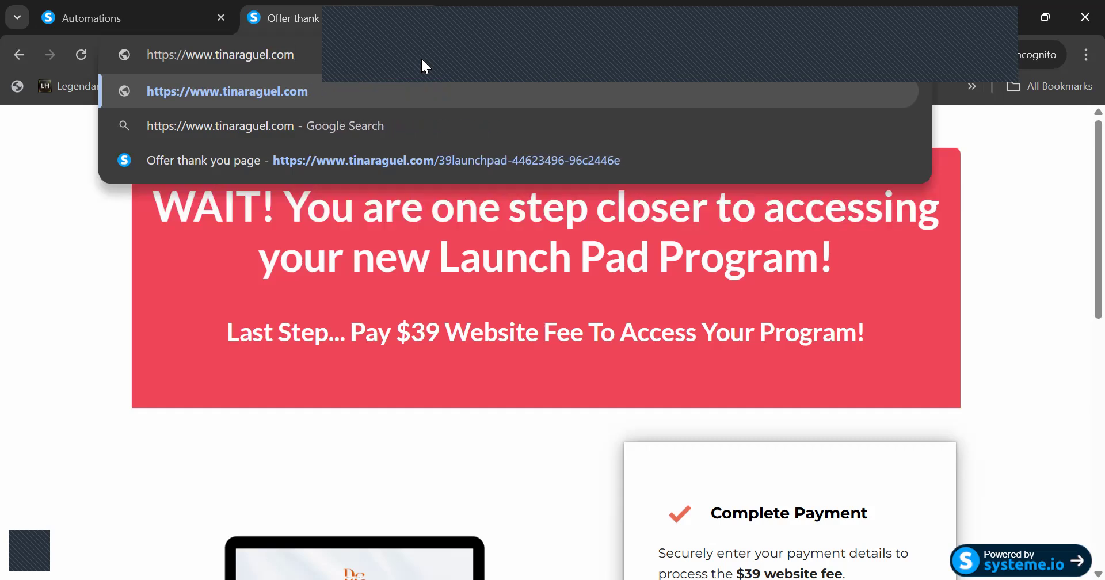
pyautogui.press('Return')
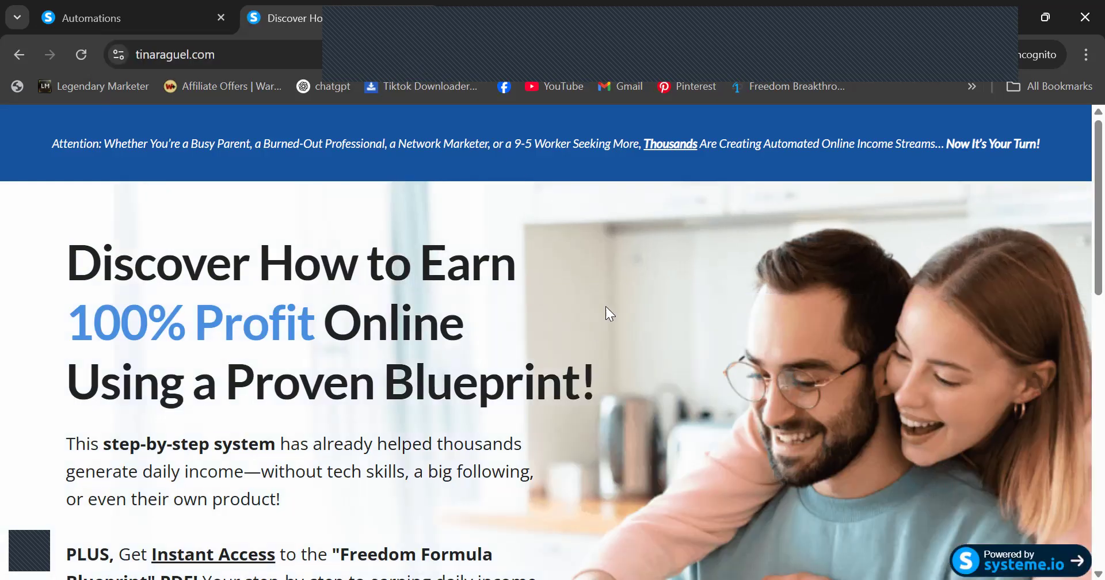
# Compare the rule's trigger with the live capture page, and close the capture page's tab.
pyautogui.click(103, 8)
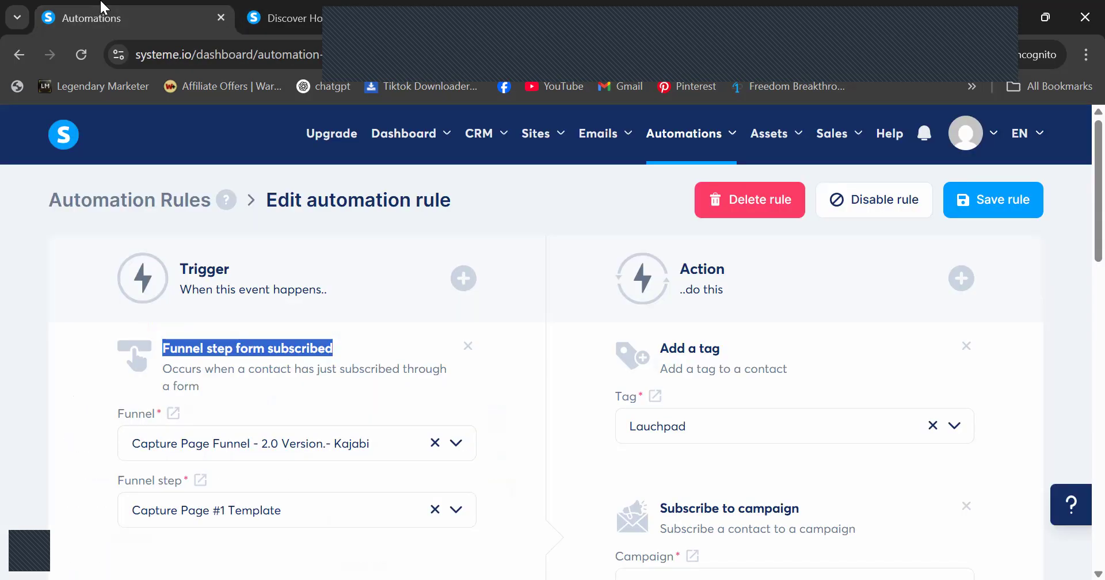
pyautogui.click(305, 21)
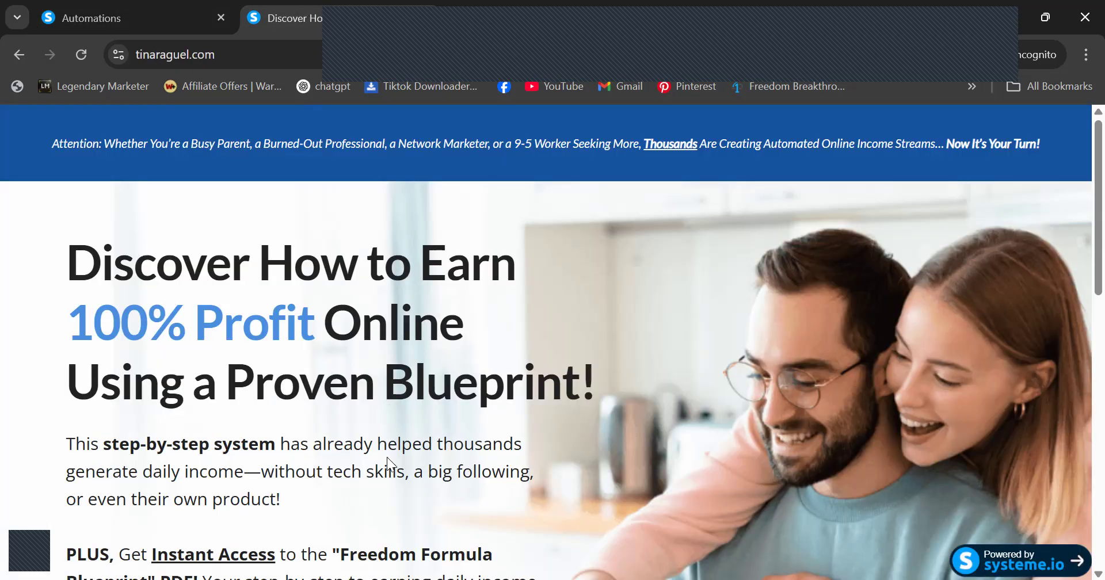
pyautogui.hotkey('ctrl', 'w')
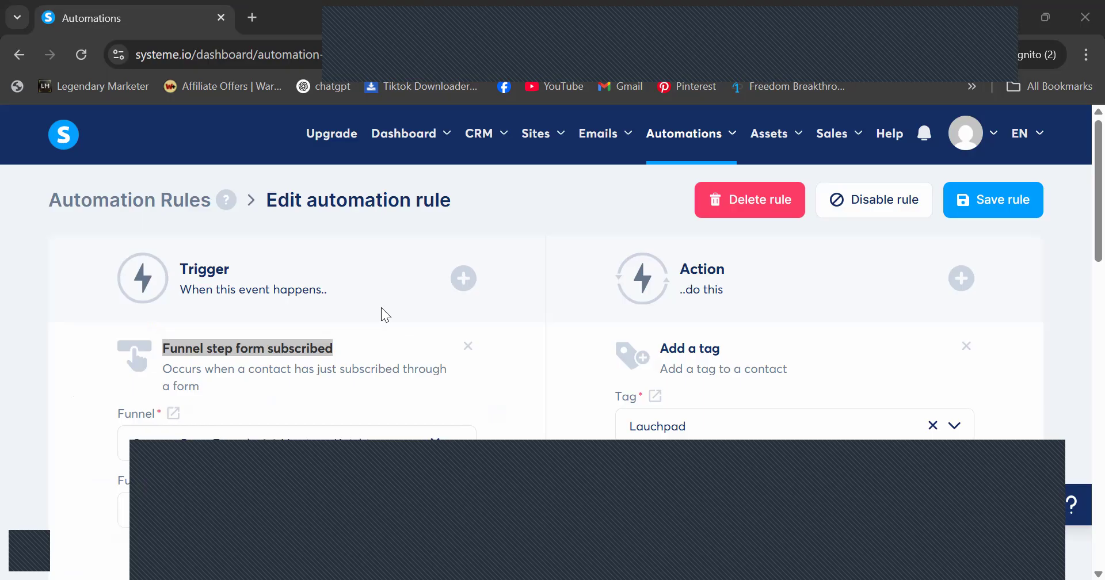
# Reopen the "Discover How to Earn 100% Profit Online" capture page of the account owner's website in a new browser tab.
pyautogui.click(256, 18)
pyautogui.write('tin')
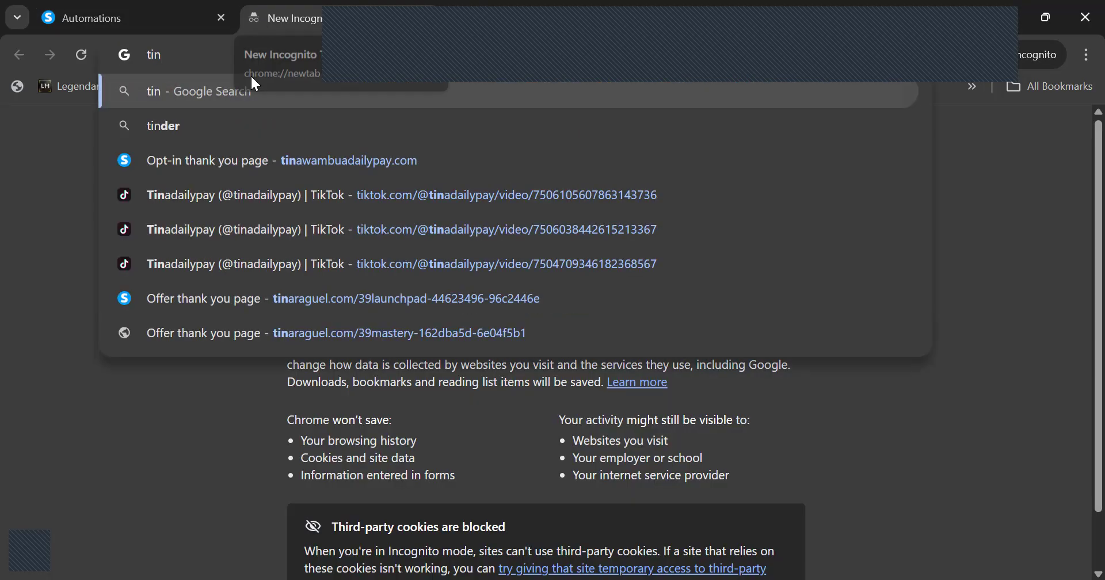
pyautogui.click(322, 166)
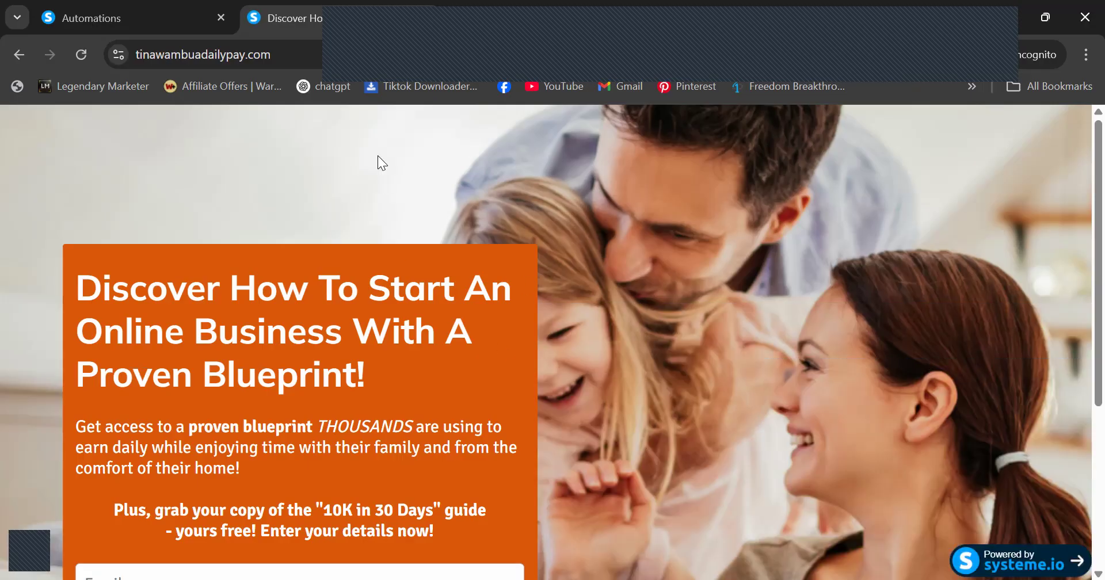
pyautogui.click(250, 60)
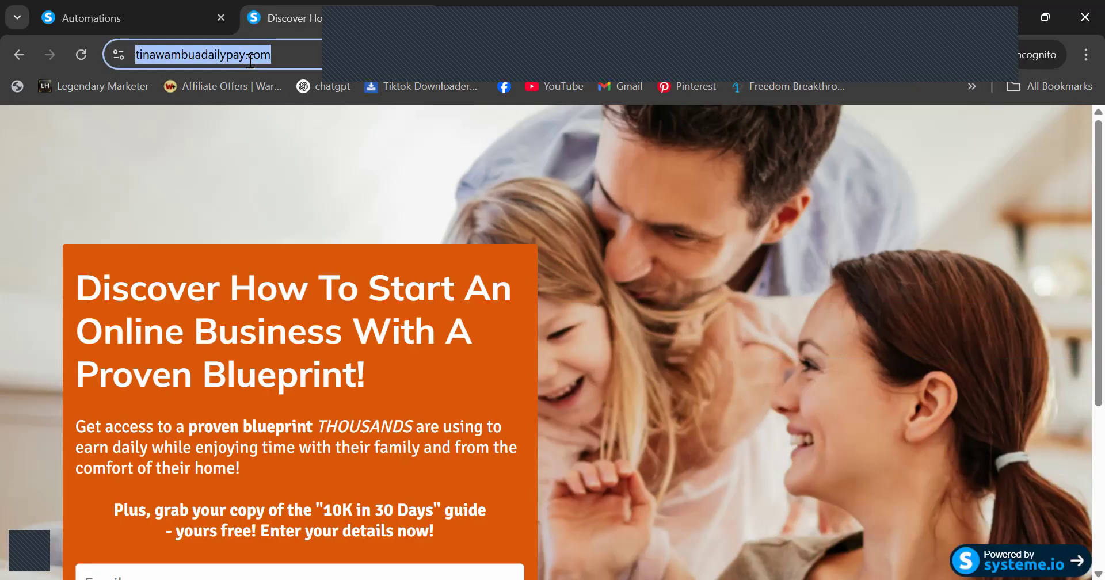
pyautogui.write('tinarague')
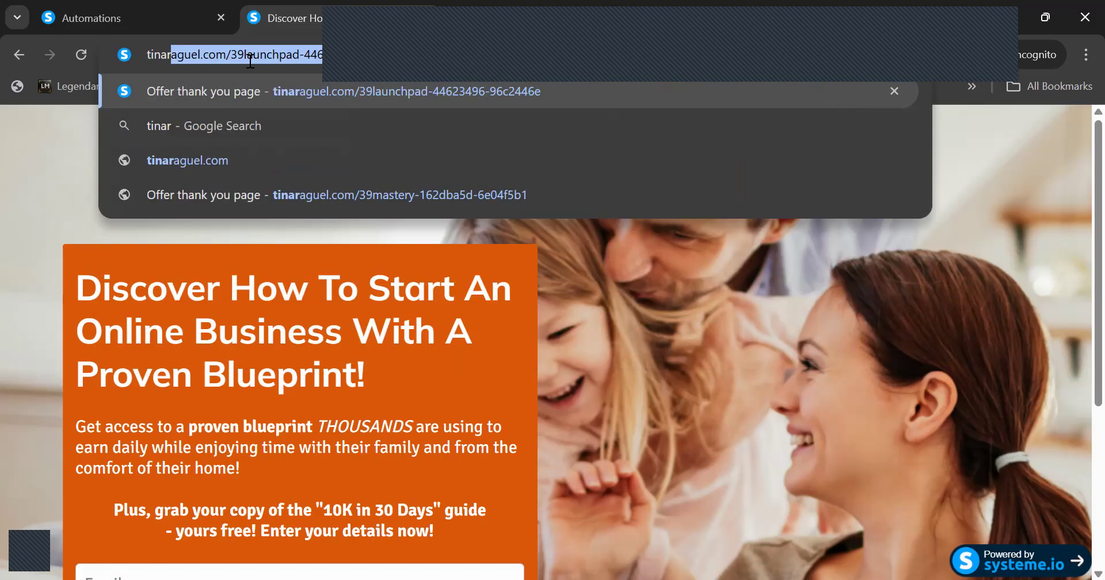
pyautogui.click(213, 163)
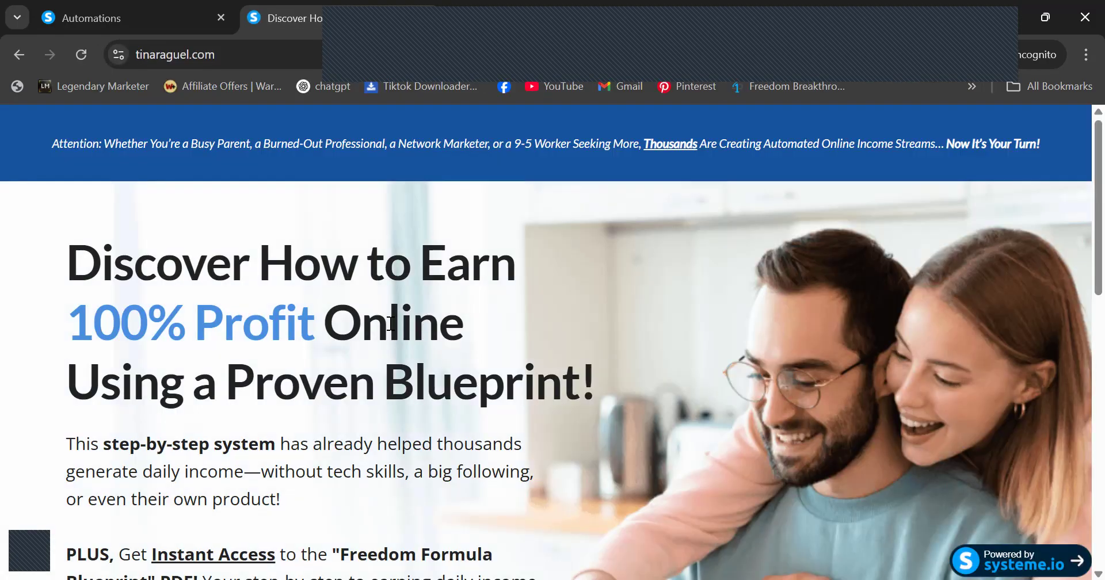
# Examine the capture page's email opt-in form and its blueprint request button without entering any details.
pyautogui.scroll(-2, 389, 323)
pyautogui.scroll(-5, 389, 323)
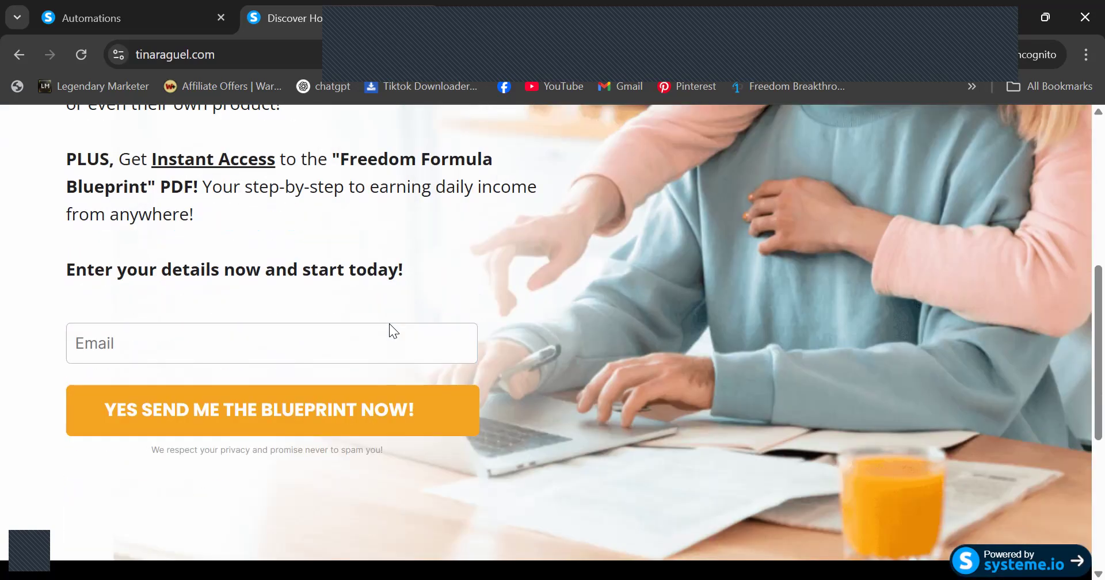
pyautogui.click(389, 323)
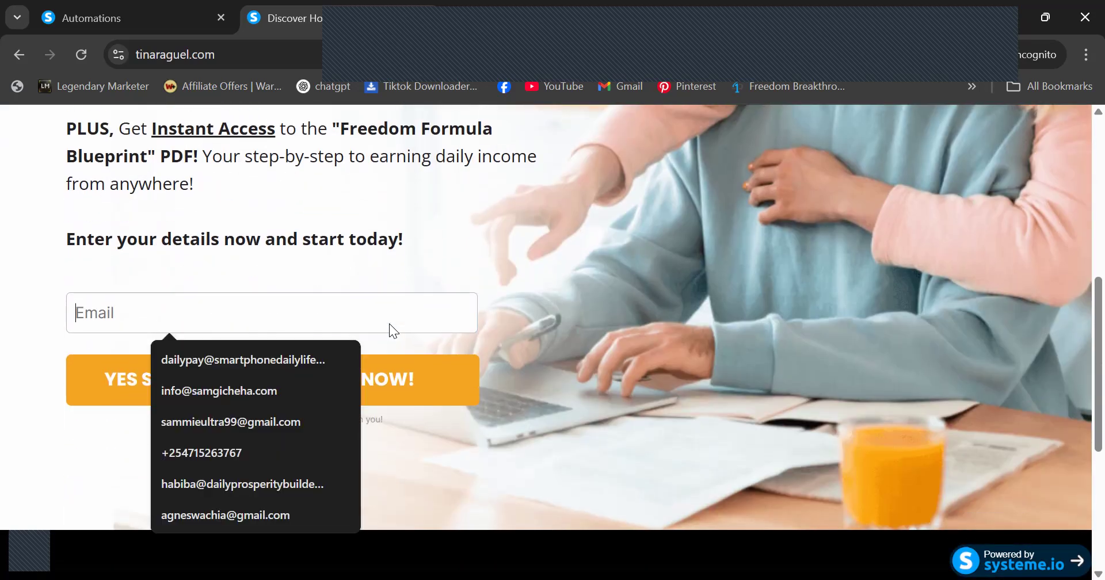
pyautogui.scroll(6, 389, 323)
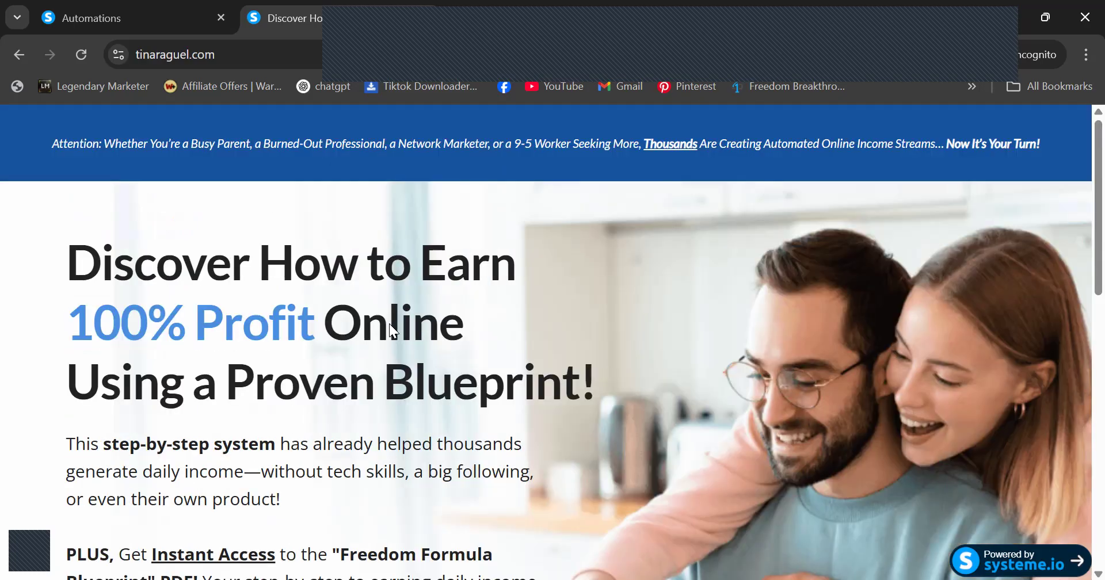
# Review the capture page down to its footer disclaimer and compare it with the automation rule's trigger and actions.
pyautogui.scroll(-4, 389, 324)
pyautogui.scroll(-7, 389, 323)
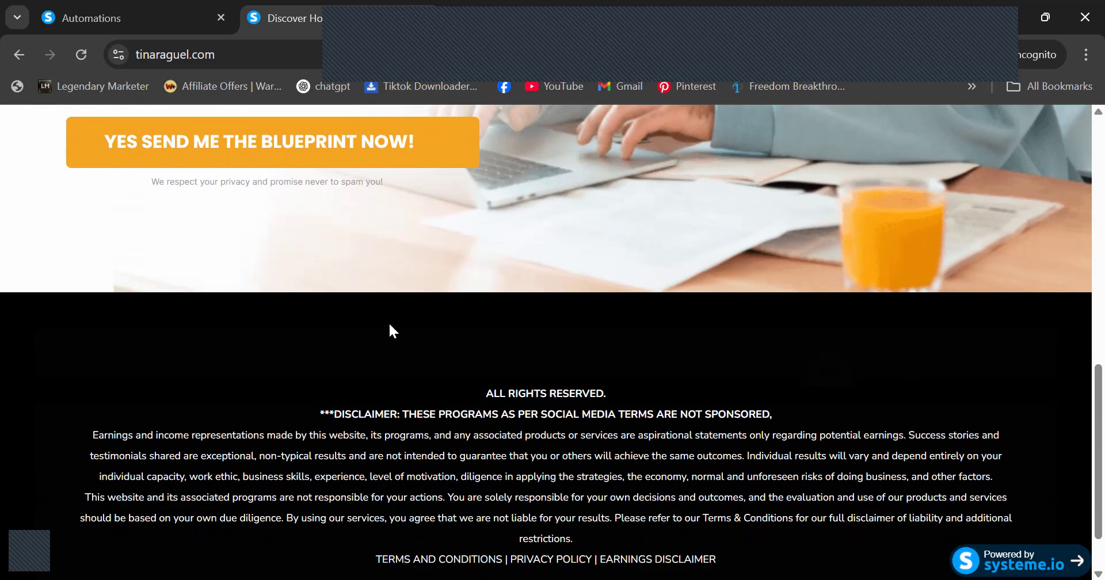
pyautogui.scroll(12, 389, 322)
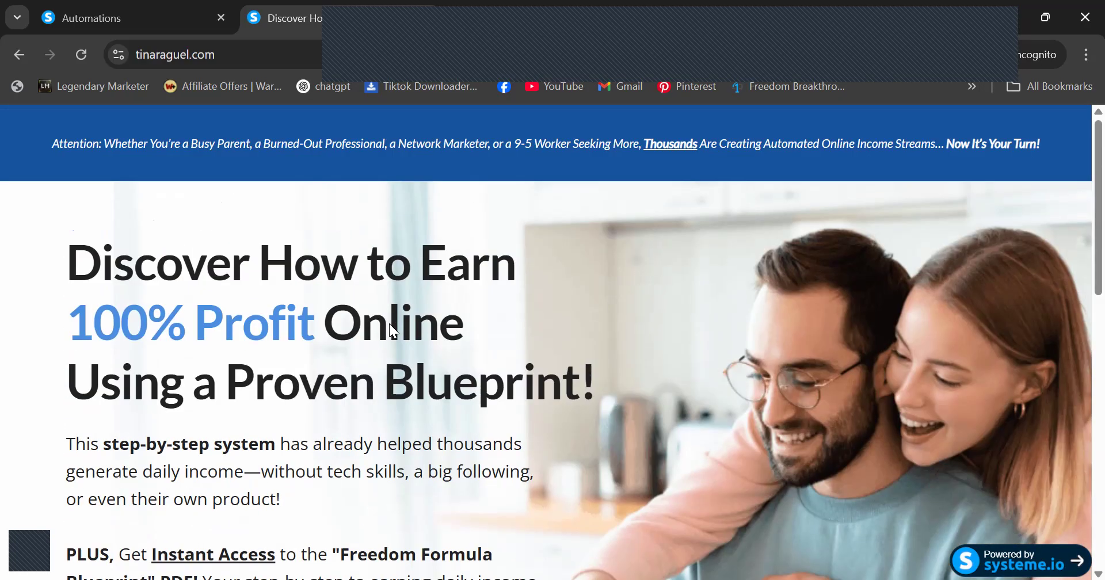
pyautogui.hotkey('ctrl', 'shift', 'Tab')
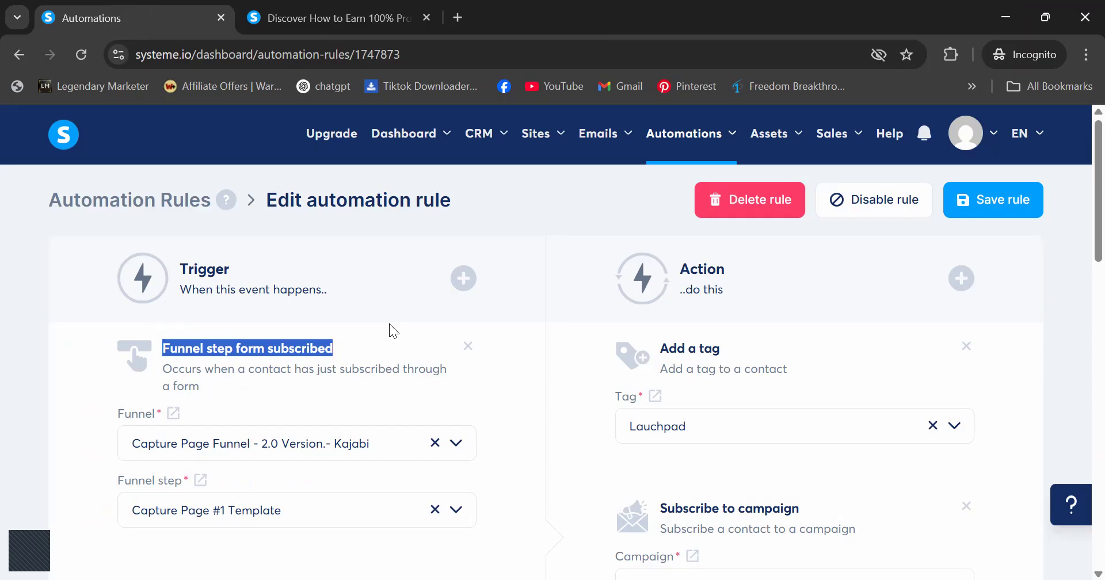
pyautogui.scroll(-2, 389, 324)
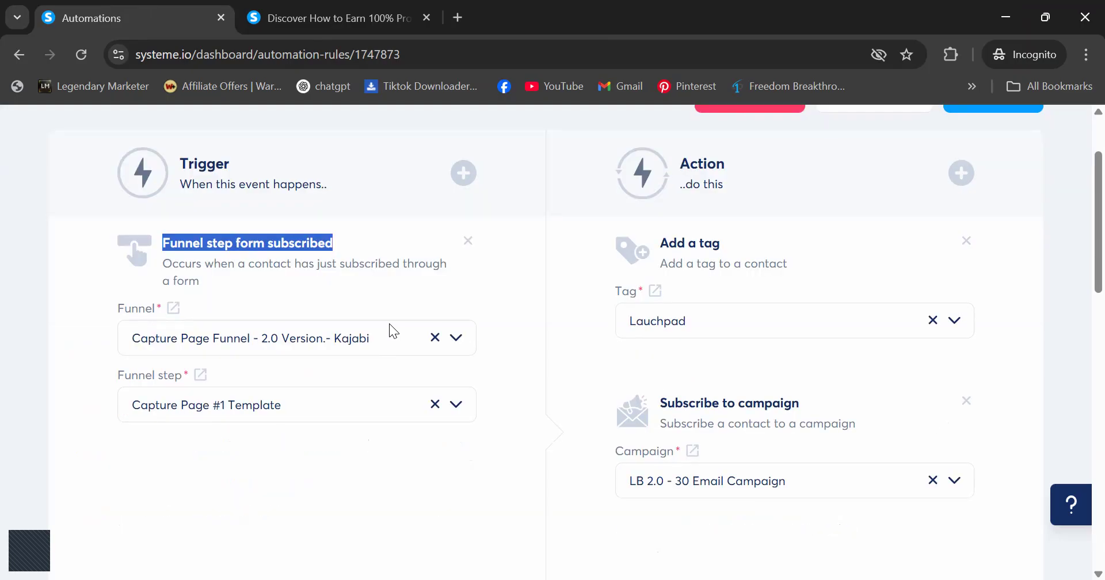
pyautogui.scroll(2, 389, 324)
pyautogui.scroll(-2, 389, 323)
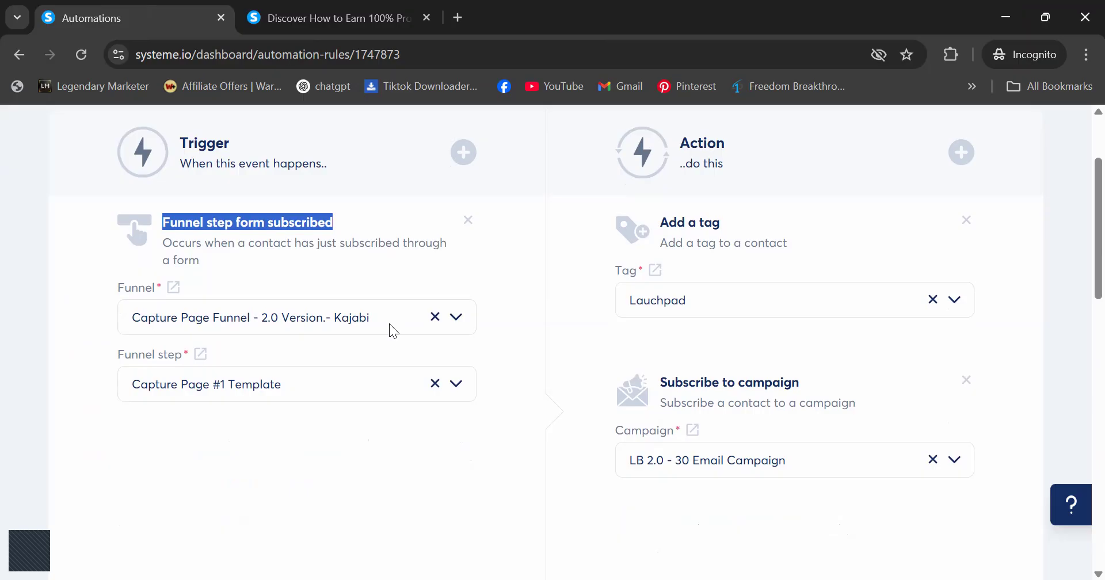
# Choose Lauchpad as the tag that the automation rule adds to contacts.
pyautogui.click(727, 306)
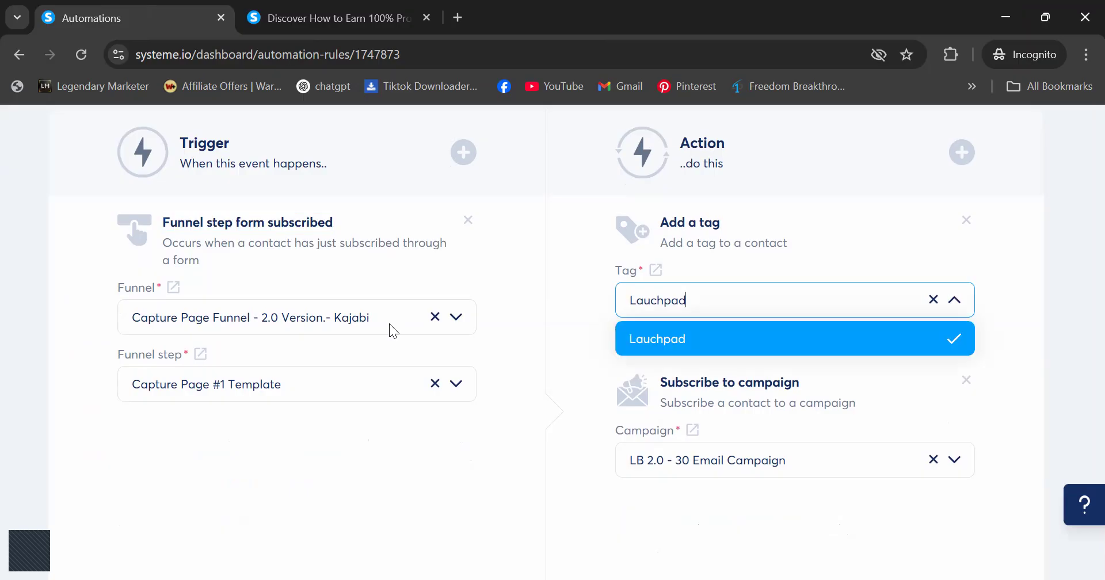
pyautogui.click(817, 341)
pyautogui.scroll(-1, 389, 323)
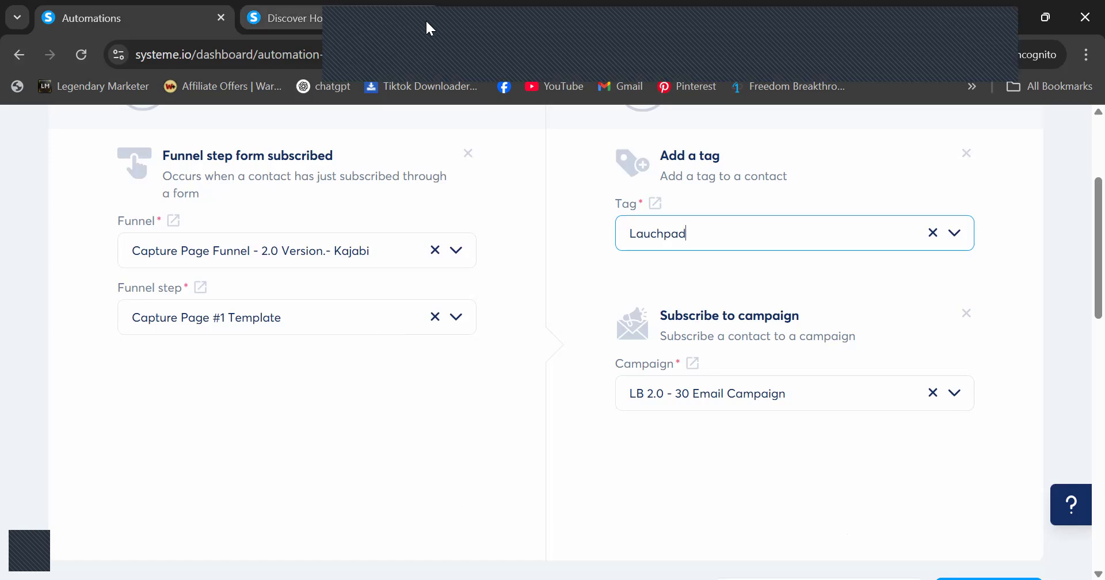
# Close the capture page's browser tab and save the automation rule.
pyautogui.click(428, 15)
pyautogui.click(424, 12)
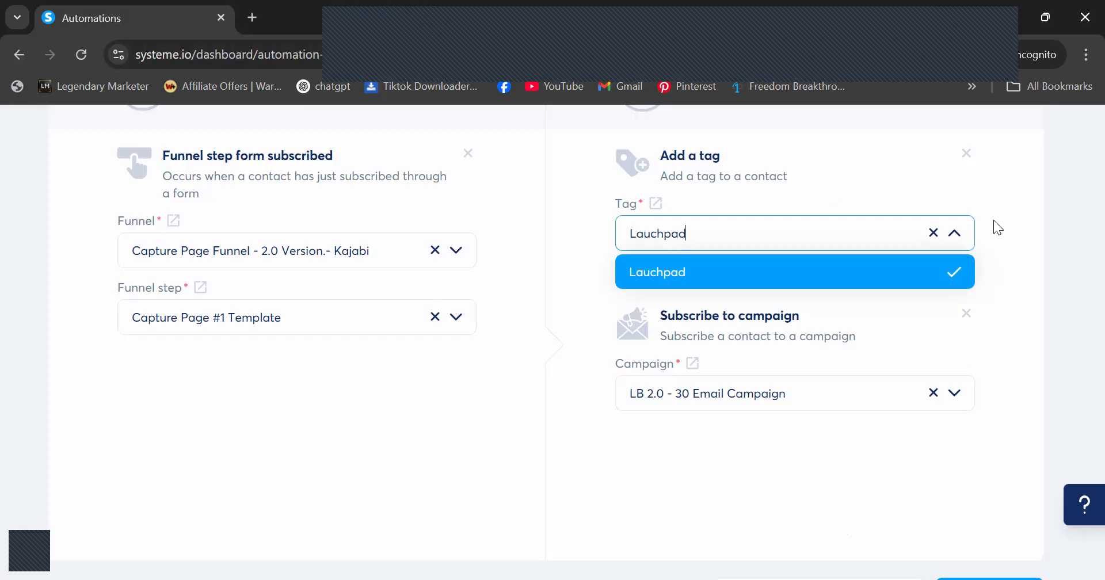
pyautogui.click(1077, 290)
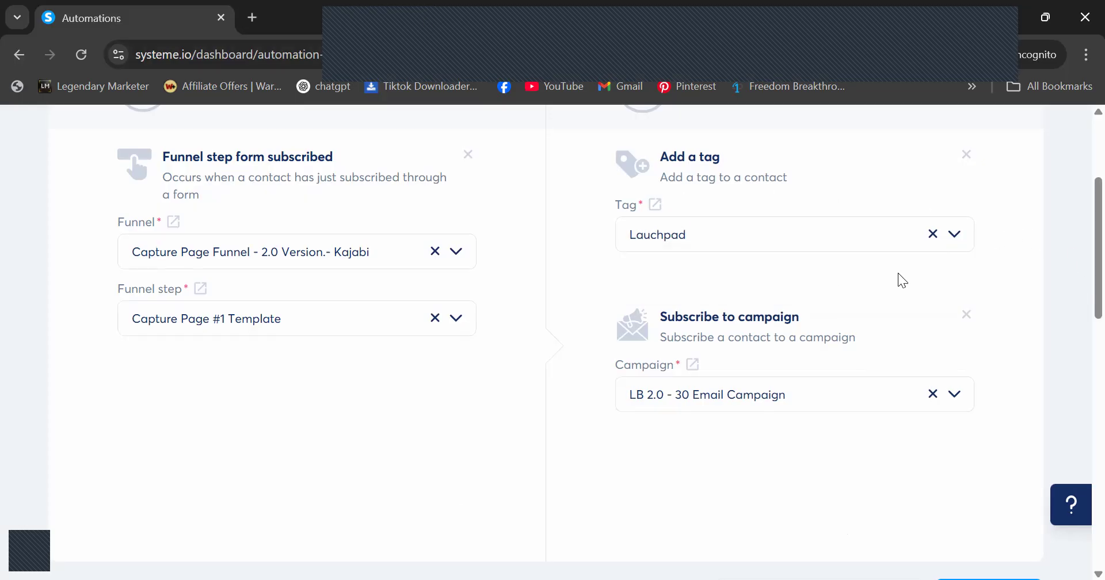
pyautogui.scroll(3, 898, 273)
pyautogui.click(1018, 208)
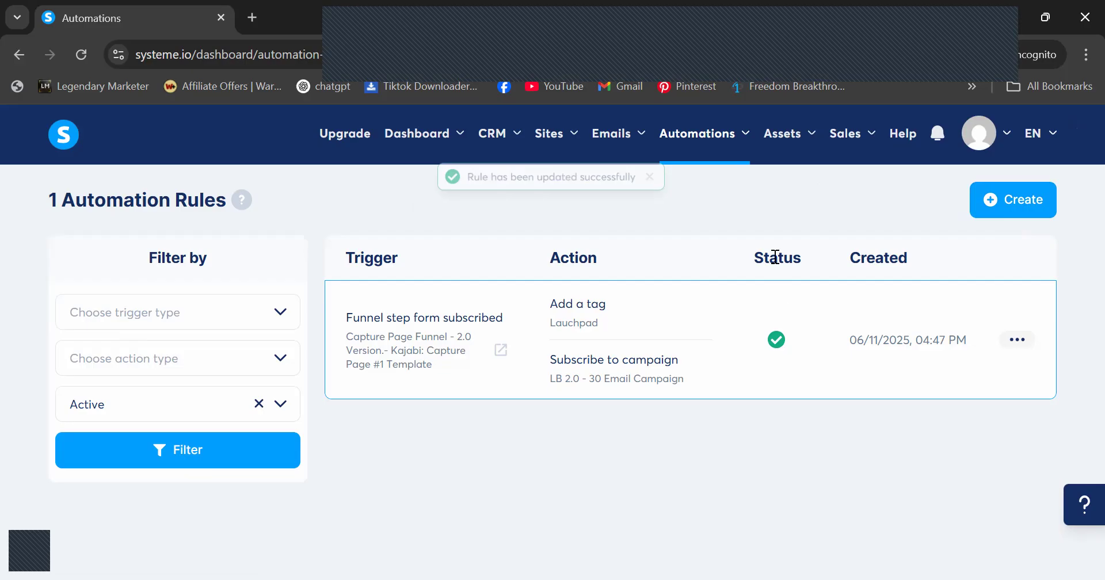
# Create a new automation workflow named with the account owner's first name.
pyautogui.moveTo(693, 133)
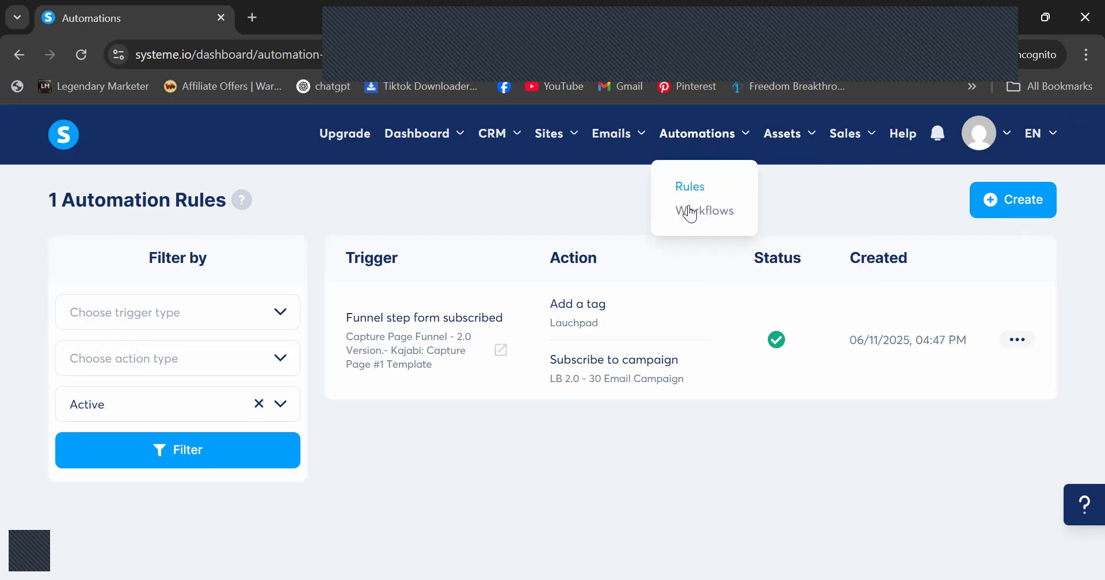
pyautogui.click(699, 212)
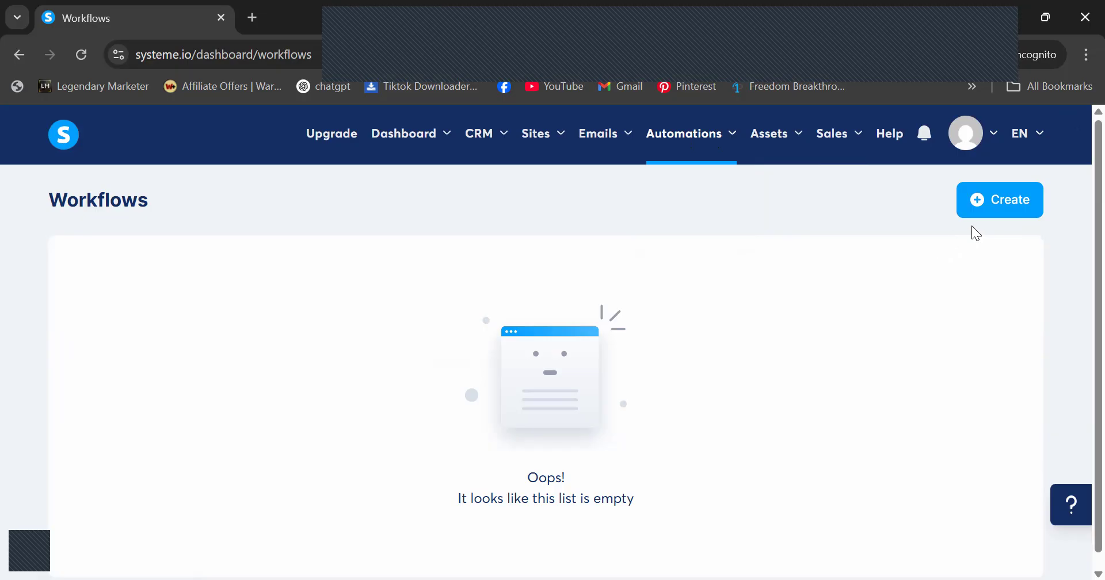
pyautogui.click(989, 213)
pyautogui.click(558, 342)
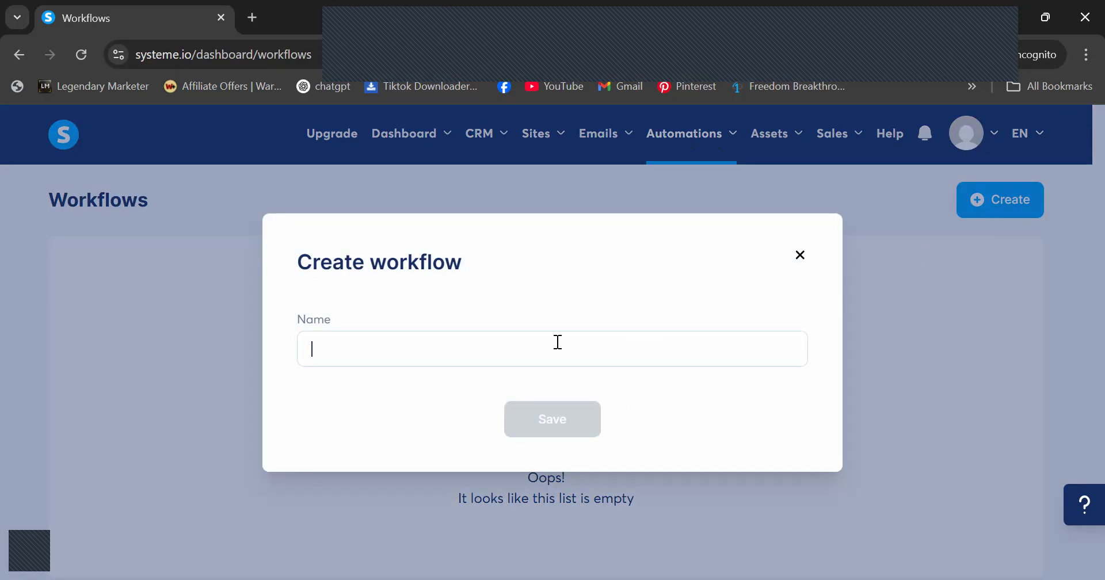
pyautogui.write('Tina')
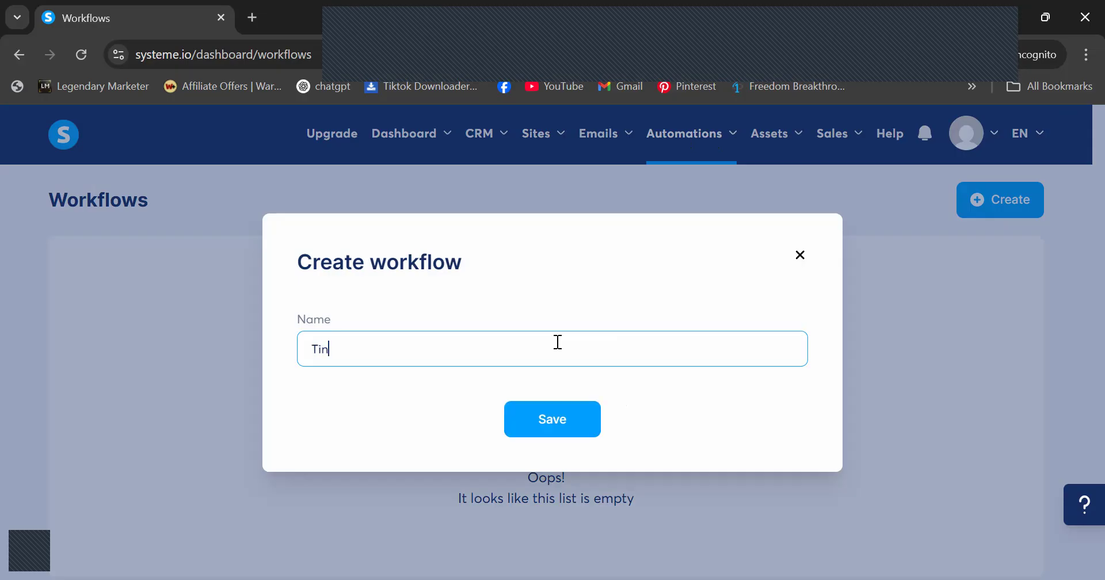
pyautogui.click(565, 418)
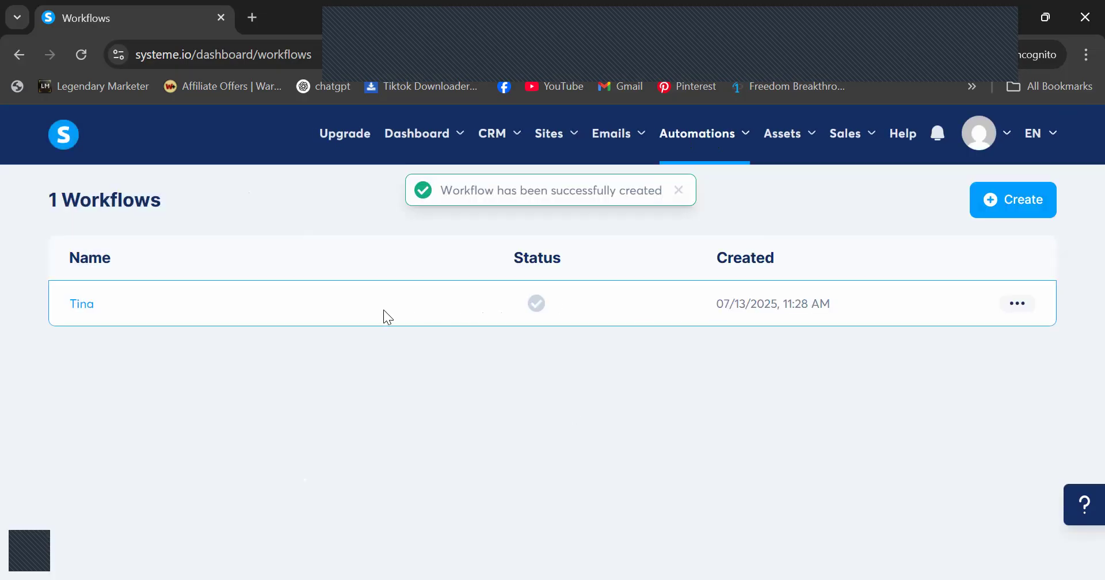
# Open the new workflow and add a Funnel form subscribed trigger for Capture Page #1 Template in Capture Page Funnel - 2.0 Version.- Kajabi.
pyautogui.click(84, 310)
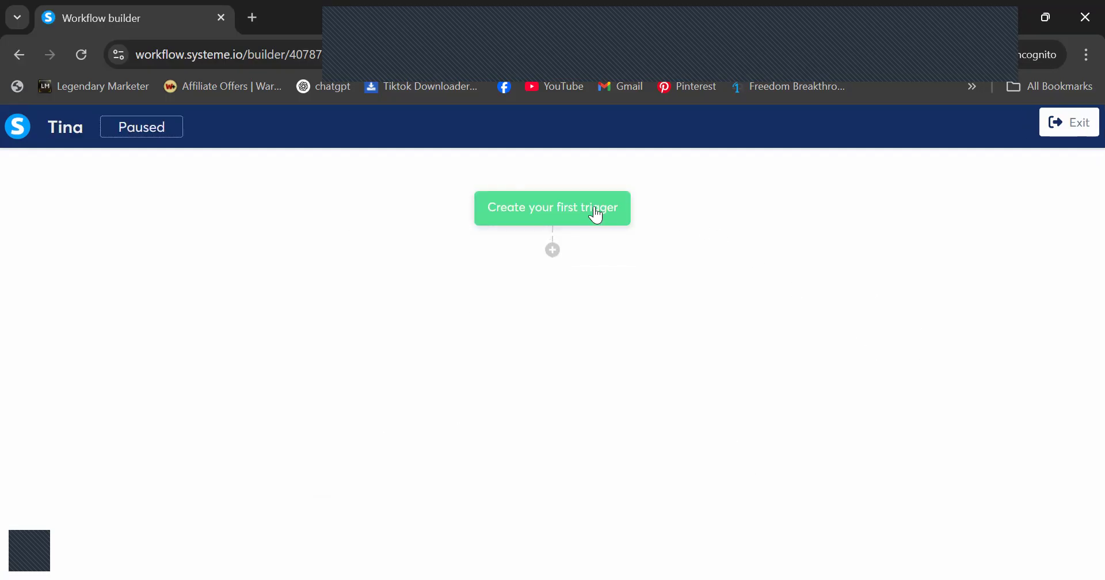
pyautogui.click(571, 219)
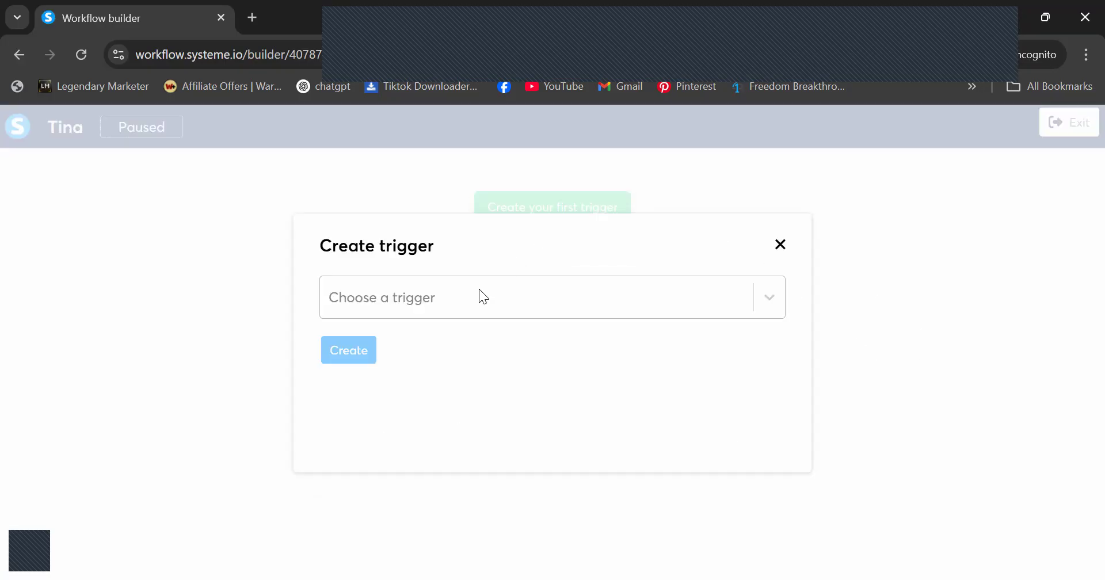
pyautogui.click(479, 293)
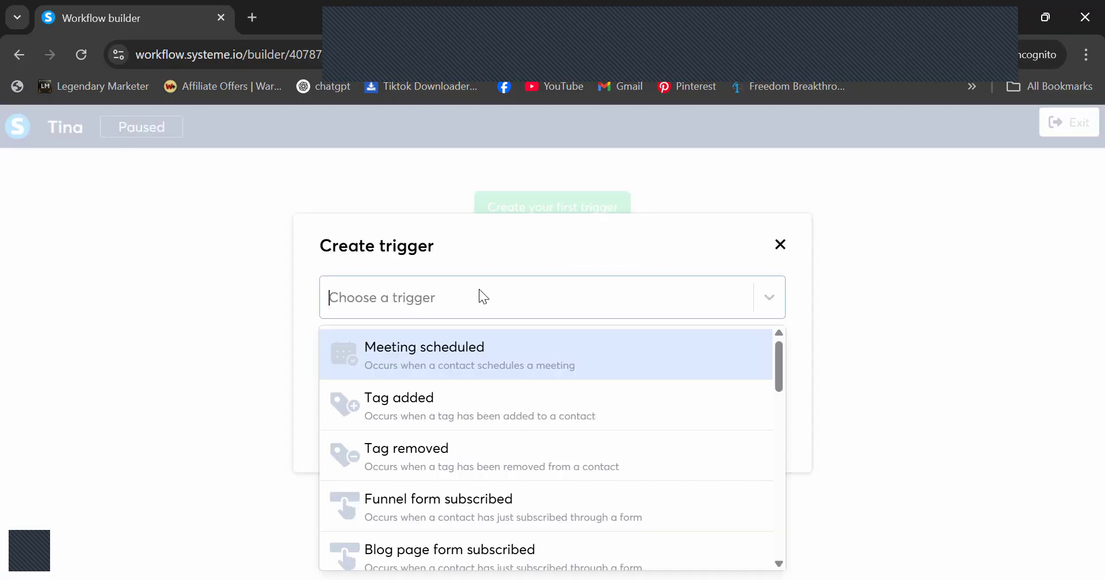
pyautogui.click(480, 499)
pyautogui.click(499, 350)
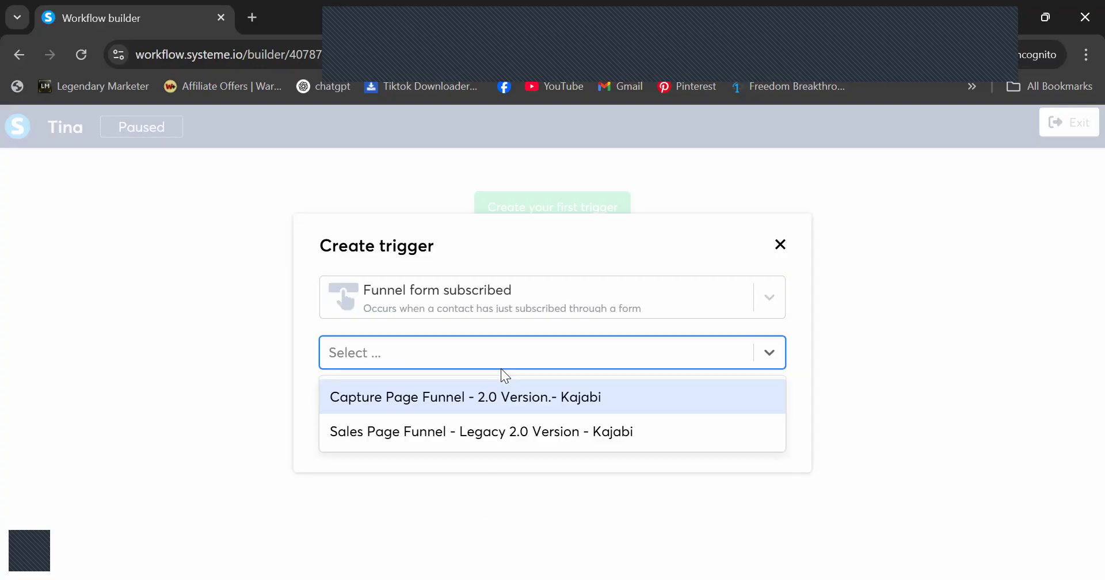
pyautogui.click(498, 394)
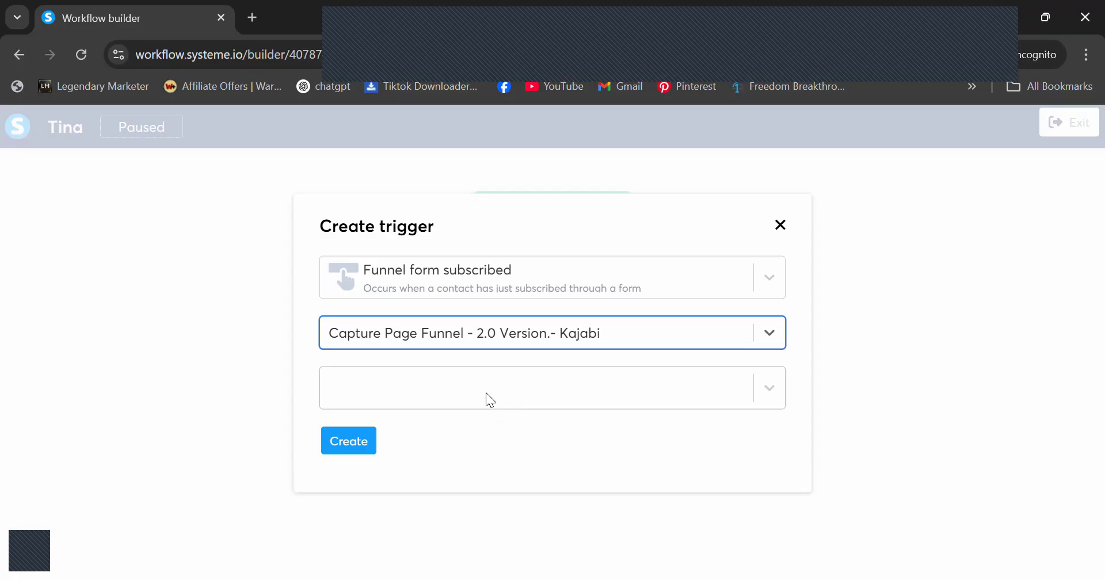
pyautogui.click(486, 393)
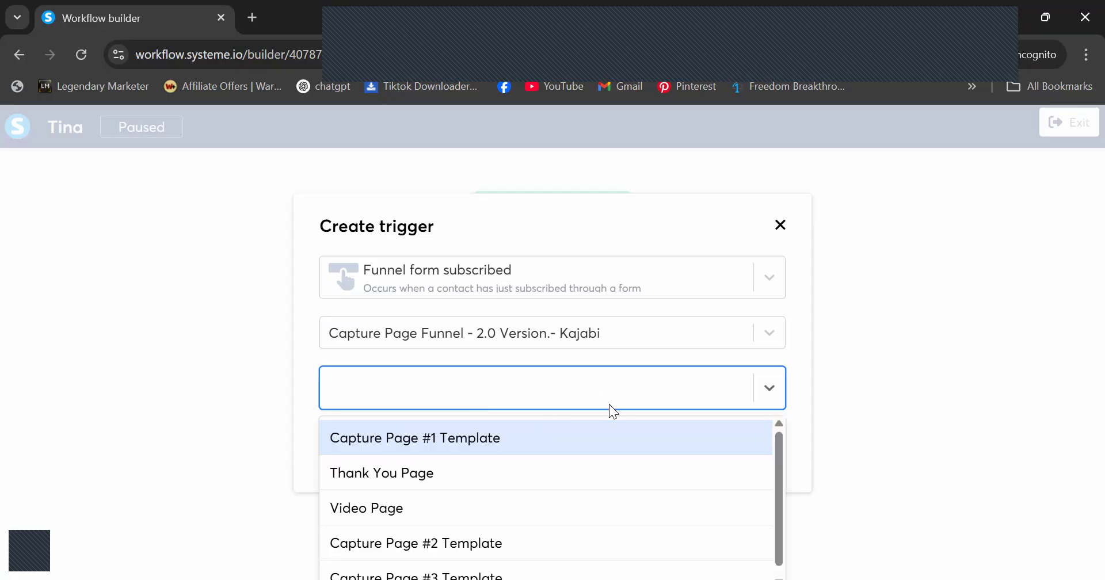
pyautogui.click(503, 441)
pyautogui.click(345, 450)
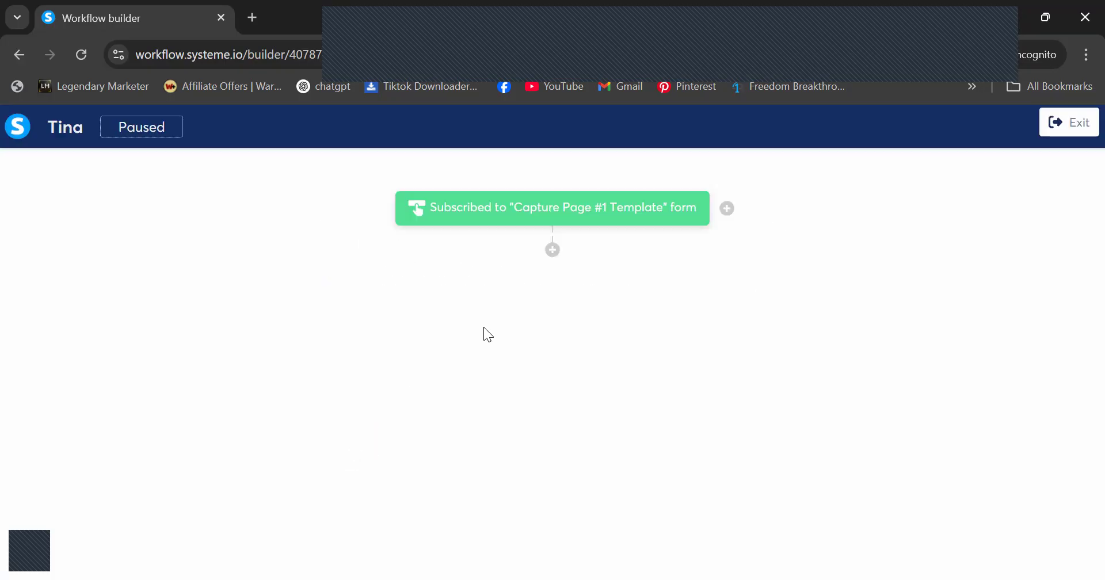
# Add an Apply a tag action with the Lauchpad tag below the workflow's trigger.
pyautogui.moveTo(485, 213)
pyautogui.click(552, 253)
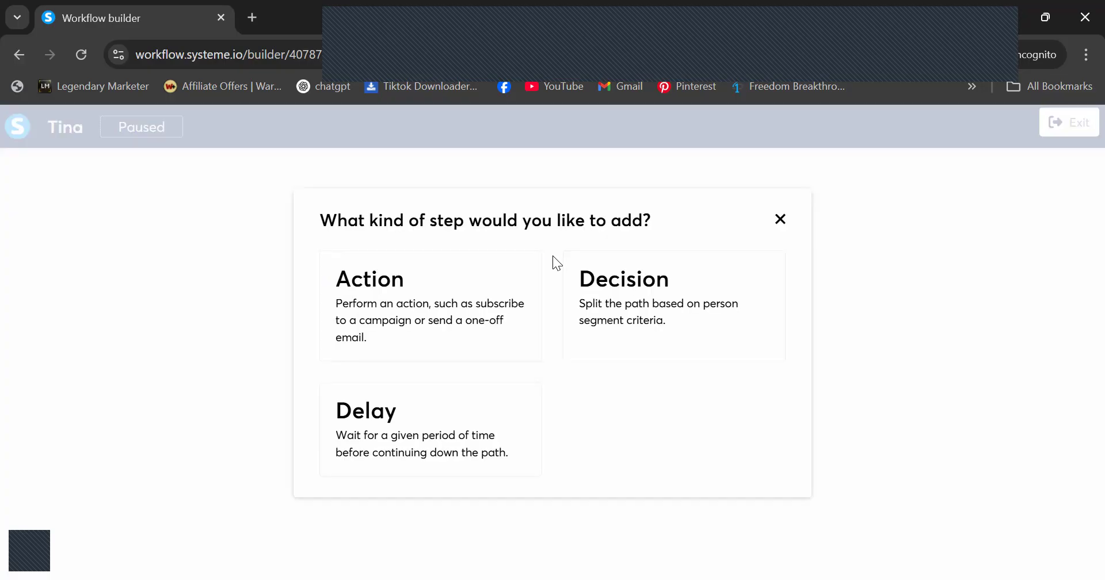
pyautogui.click(430, 316)
pyautogui.click(465, 298)
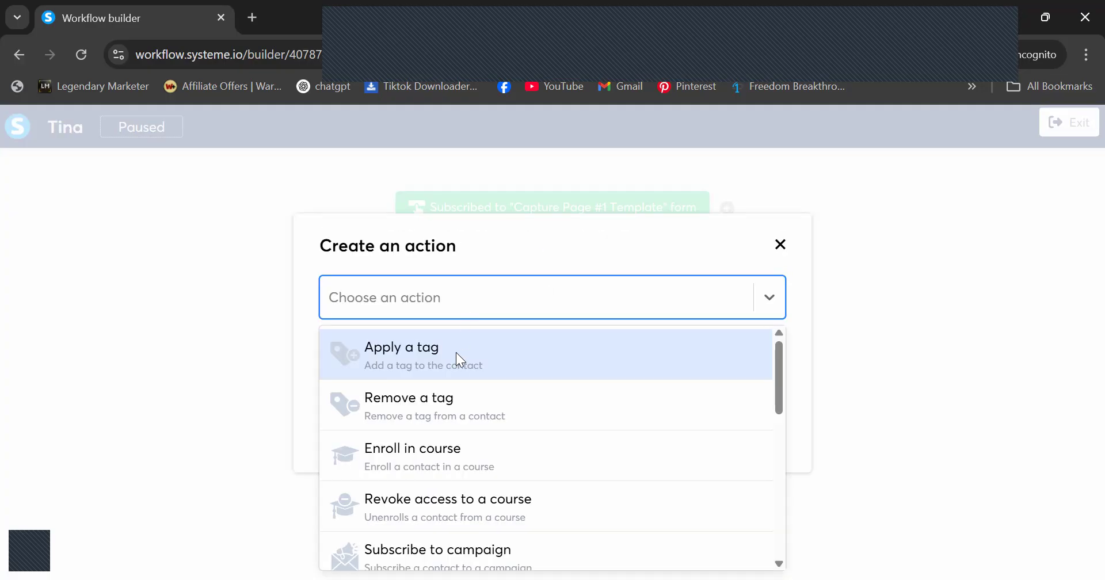
pyautogui.click(450, 368)
pyautogui.click(424, 355)
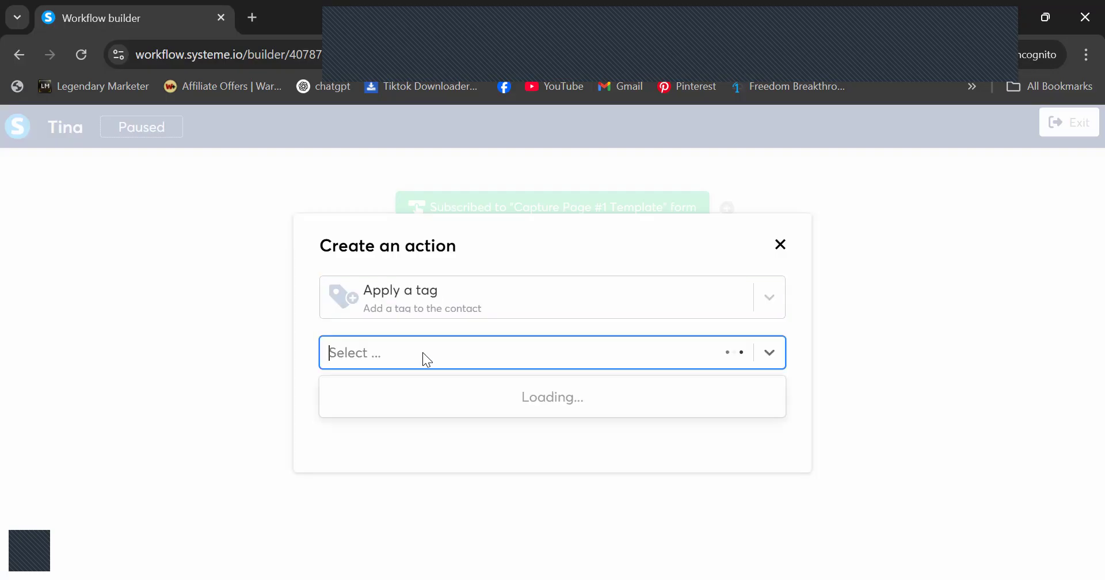
pyautogui.click(427, 401)
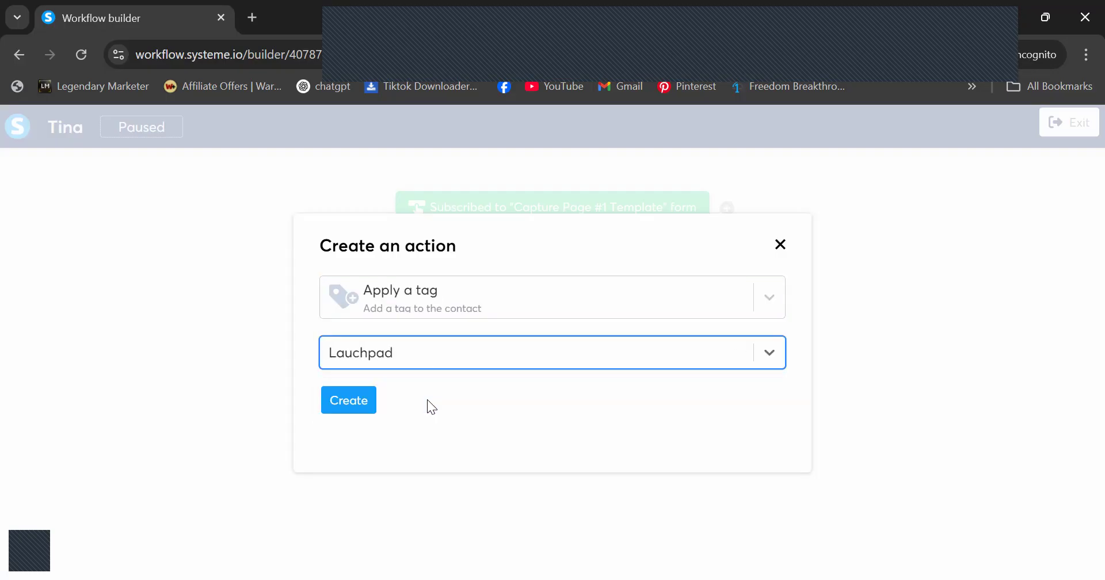
pyautogui.click(375, 406)
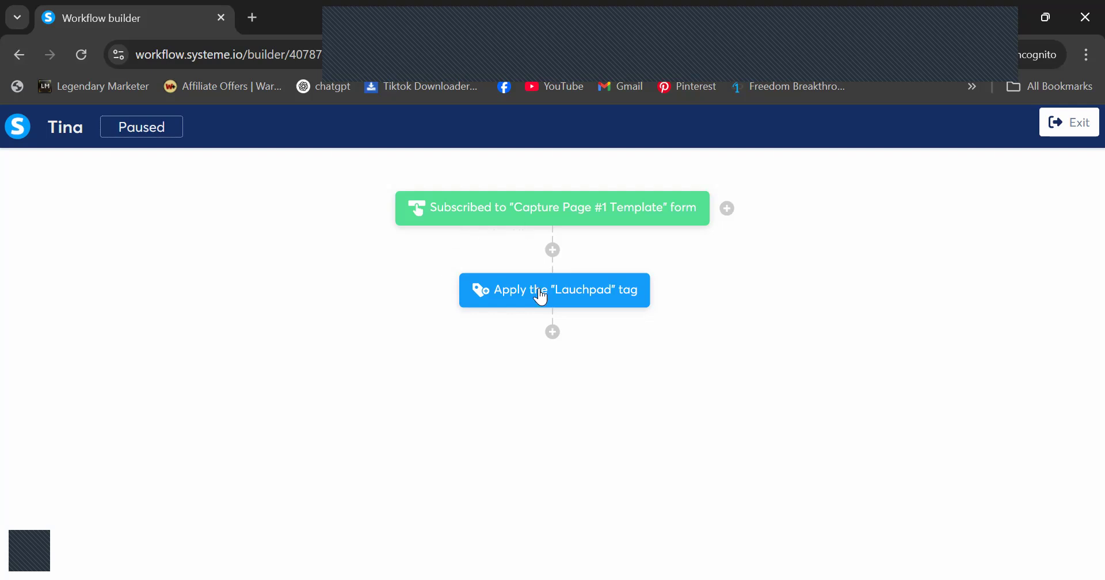
# Add a Subscribe to campaign action for LB 2.0 - 30 Email Campaign below the Lauchpad tag action.
pyautogui.click(551, 332)
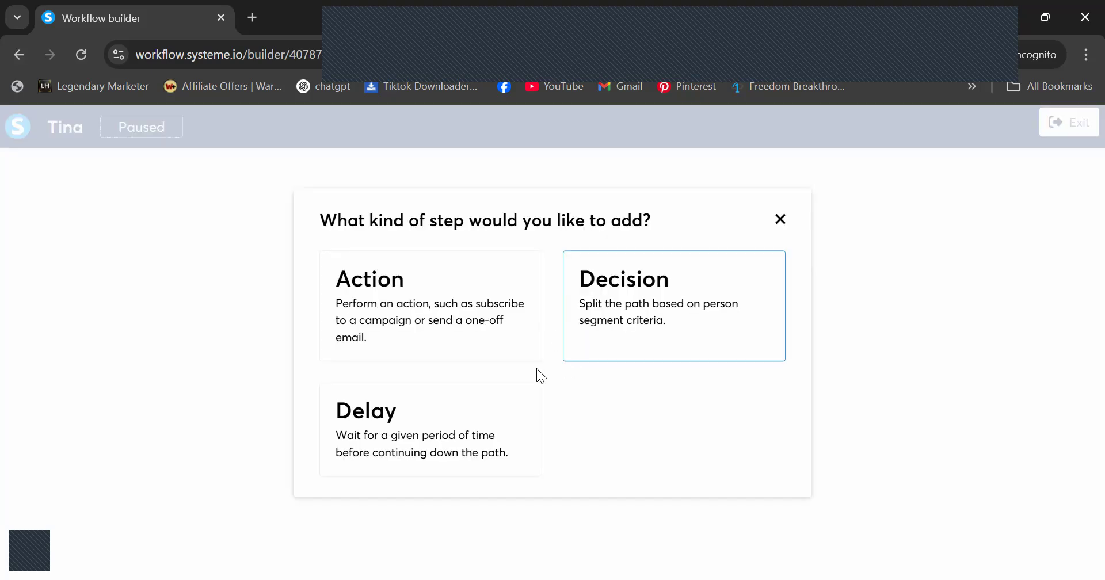
pyautogui.click(413, 301)
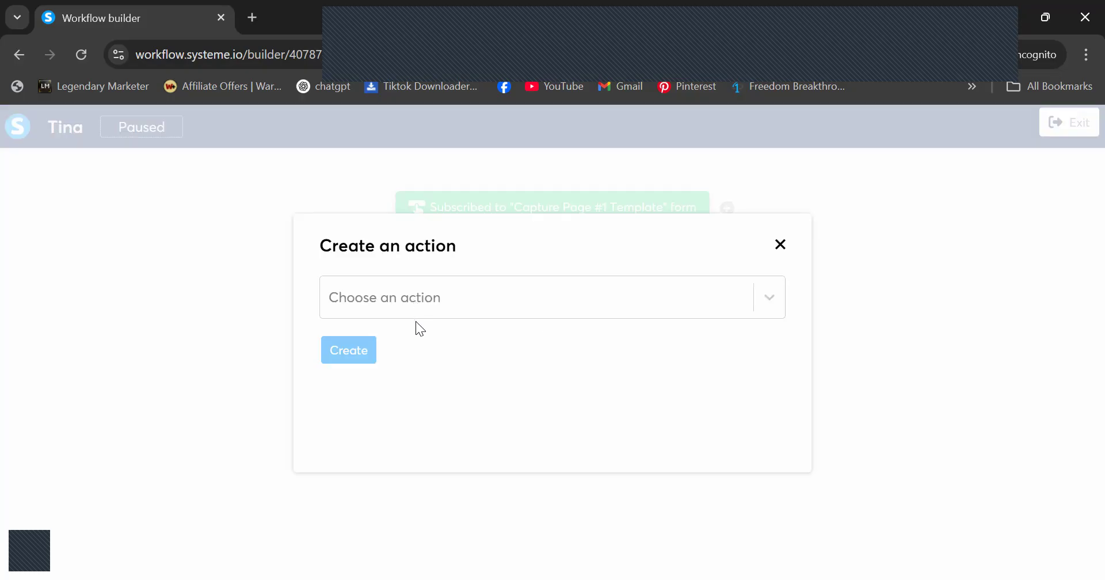
pyautogui.click(401, 309)
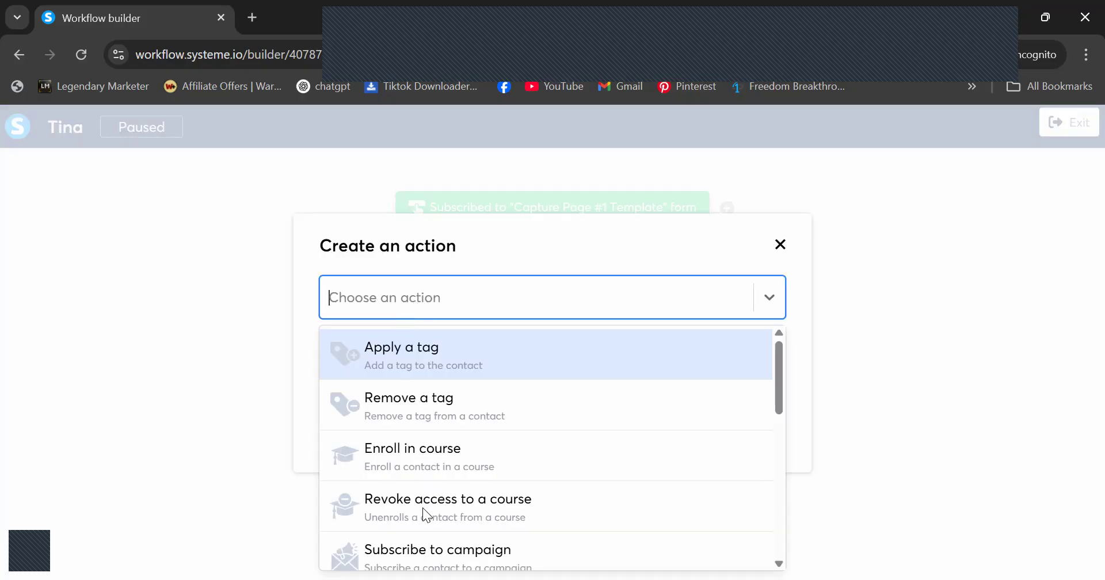
pyautogui.click(439, 551)
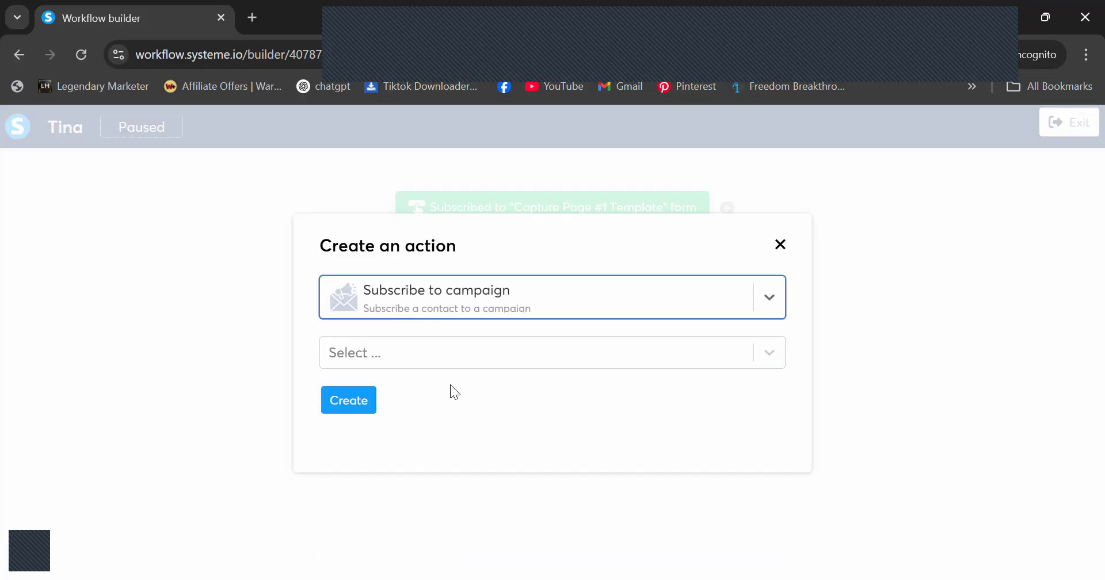
pyautogui.click(419, 361)
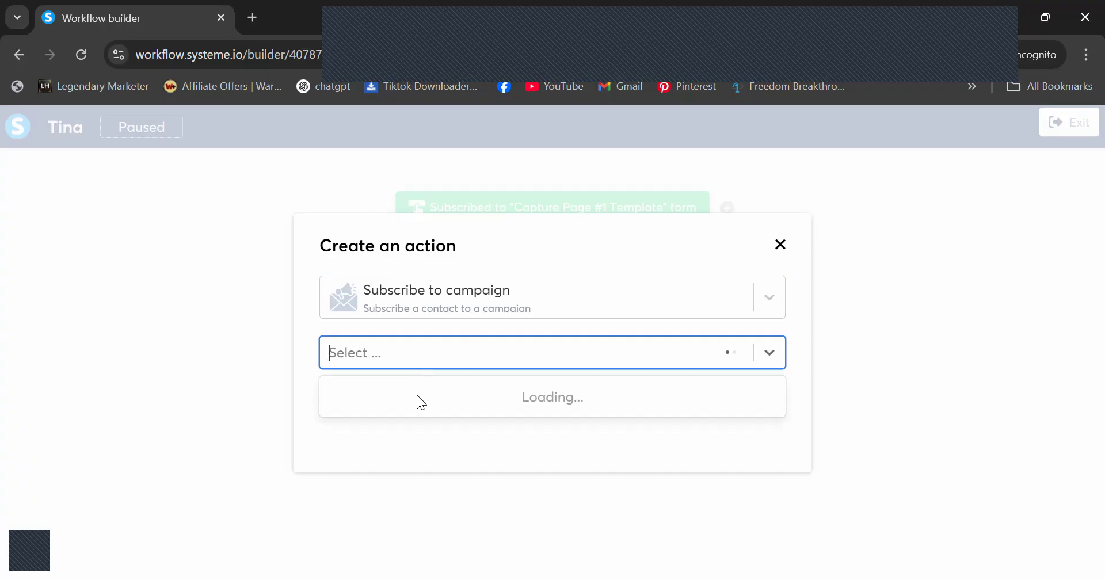
pyautogui.click(391, 396)
pyautogui.click(372, 401)
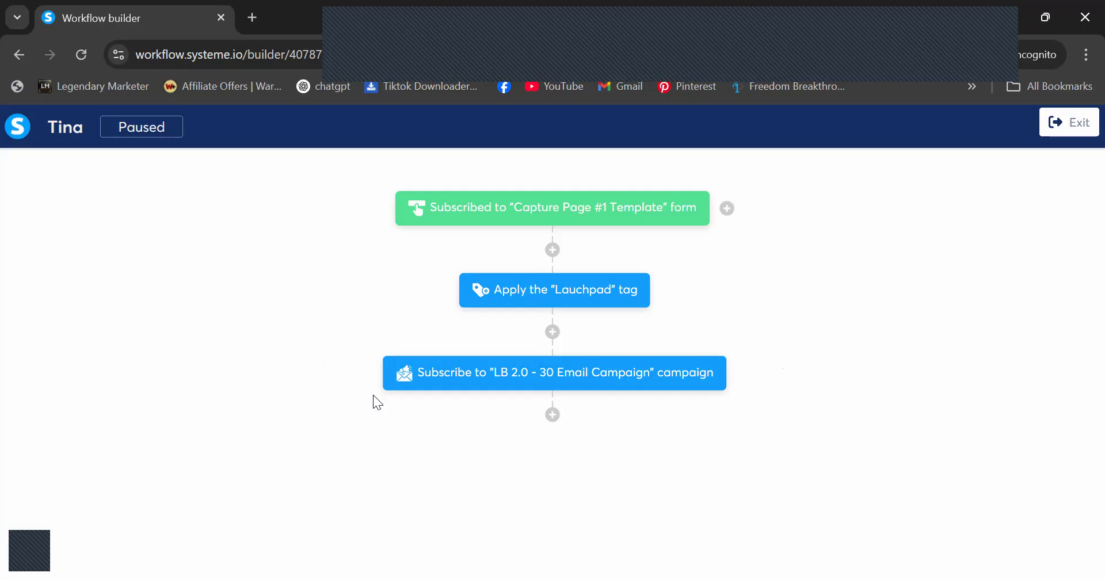
# Add a Delay step of 1 hour below the LB 2.0 - 30 Email Campaign subscription in the workflow.
pyautogui.click(552, 419)
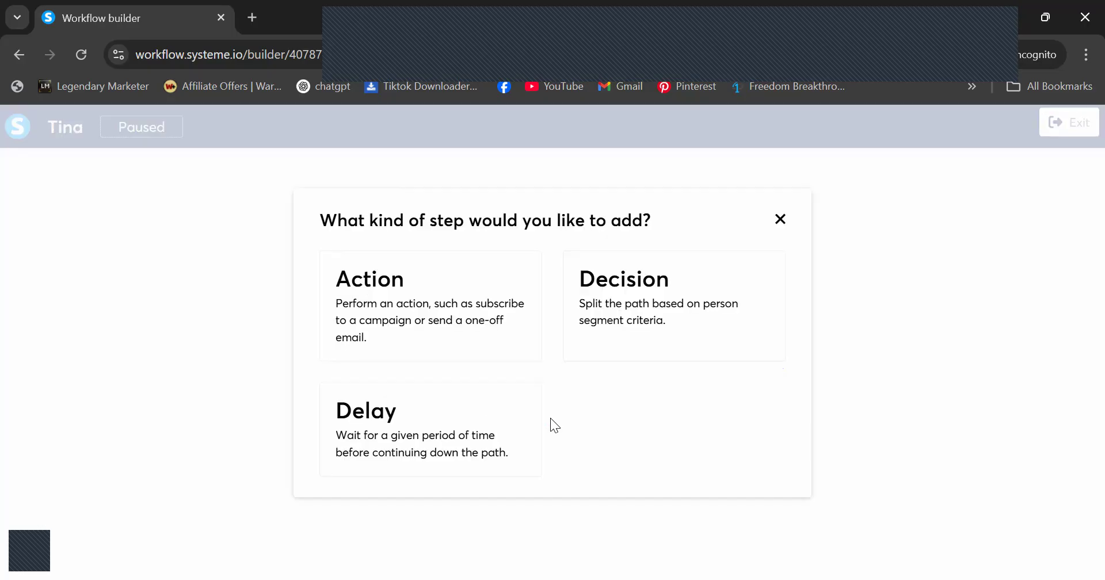
pyautogui.click(418, 423)
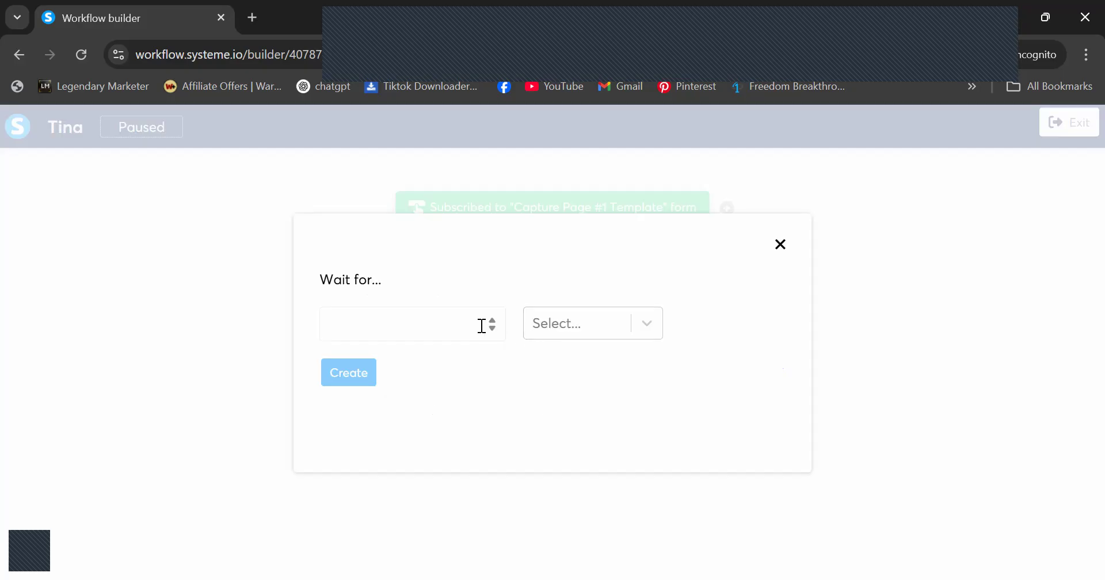
pyautogui.click(481, 325)
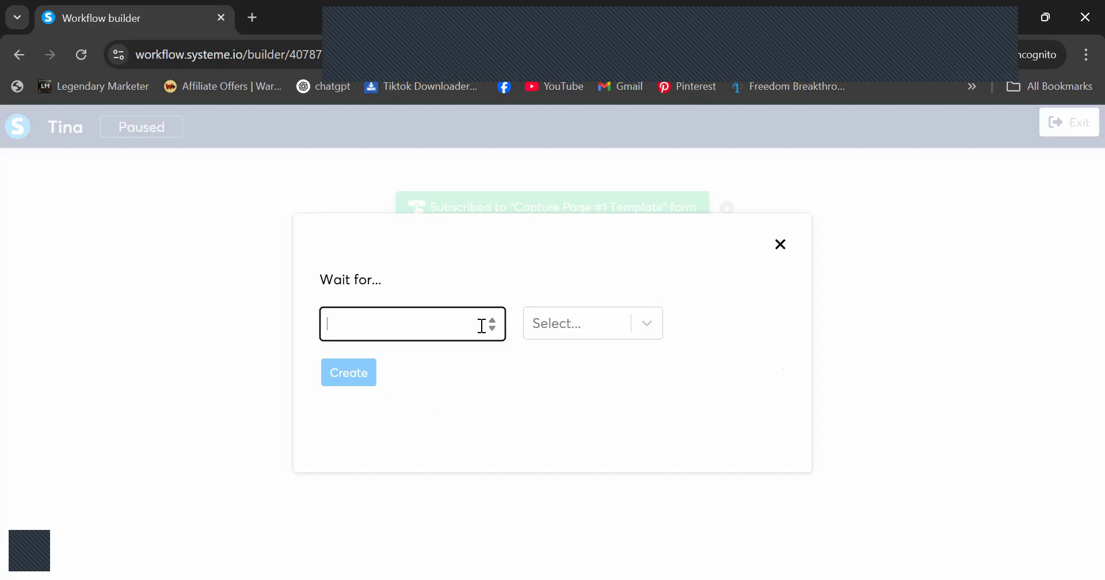
pyautogui.write('1')
pyautogui.click(649, 317)
pyautogui.click(574, 398)
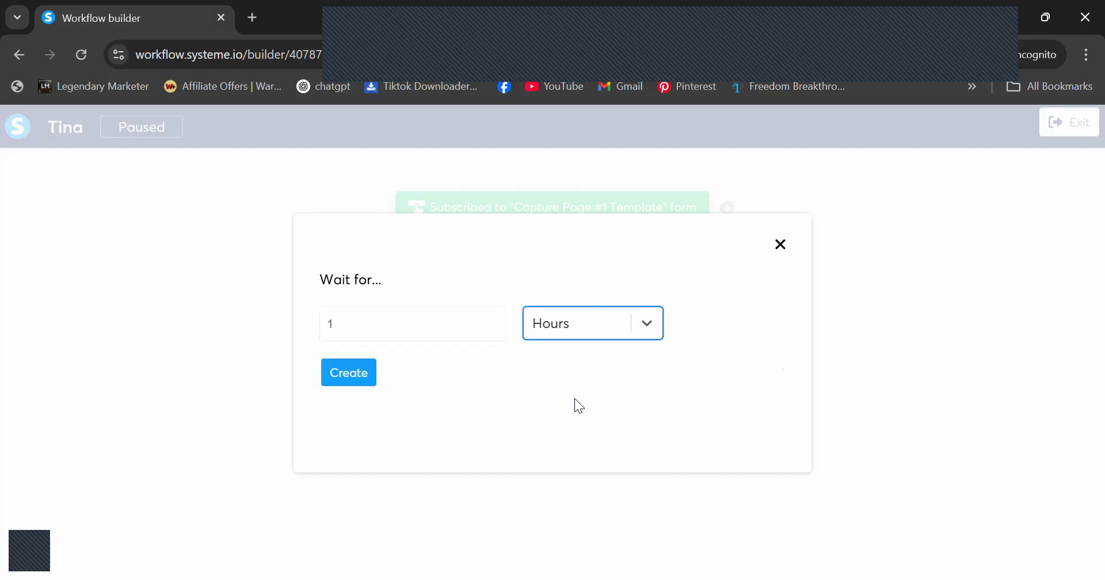
pyautogui.click(348, 379)
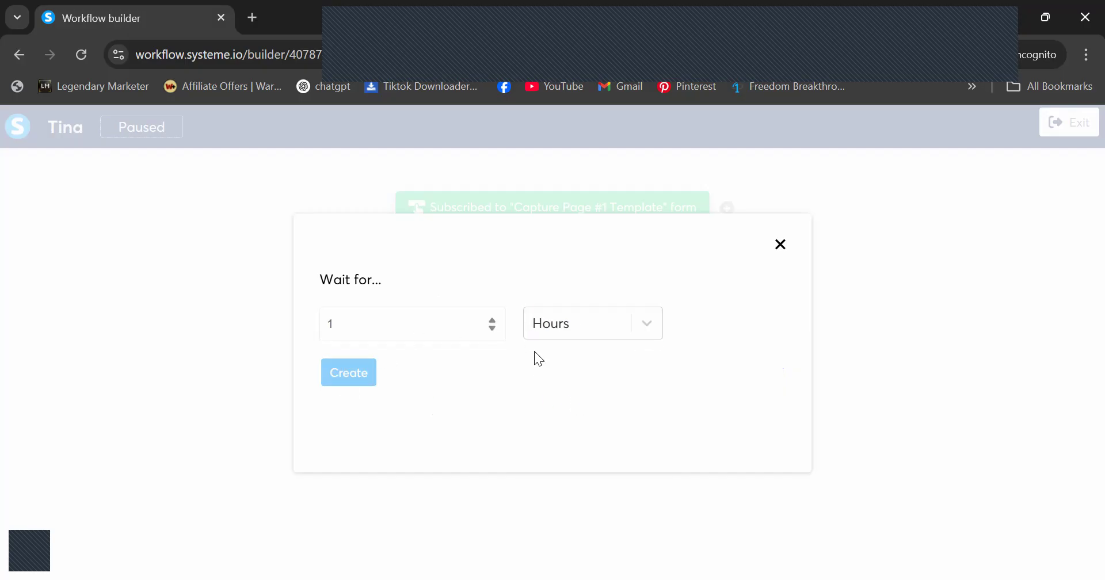
pyautogui.moveTo(618, 284)
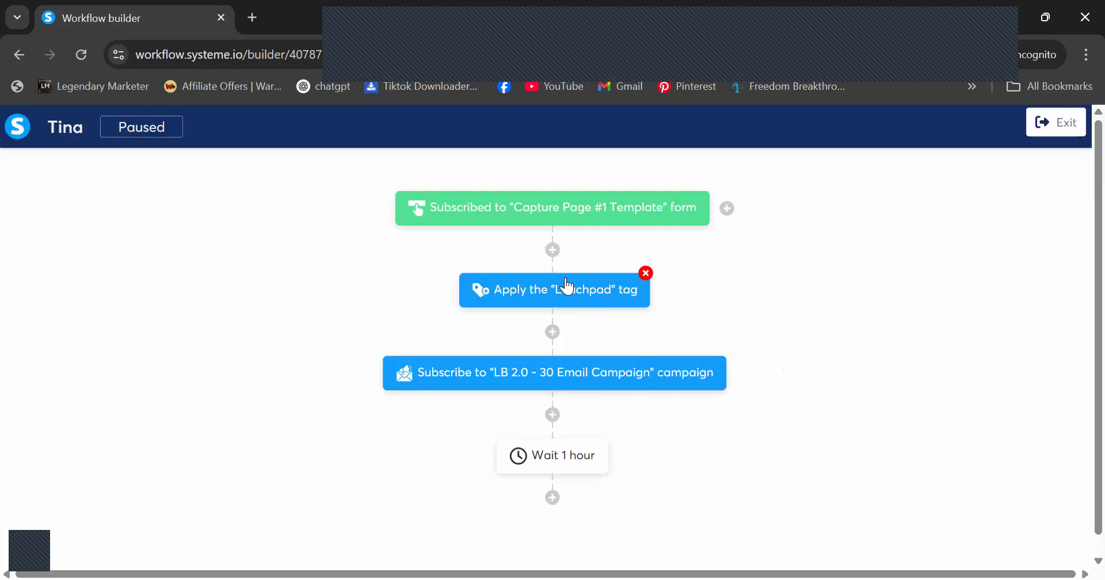
pyautogui.moveTo(560, 382)
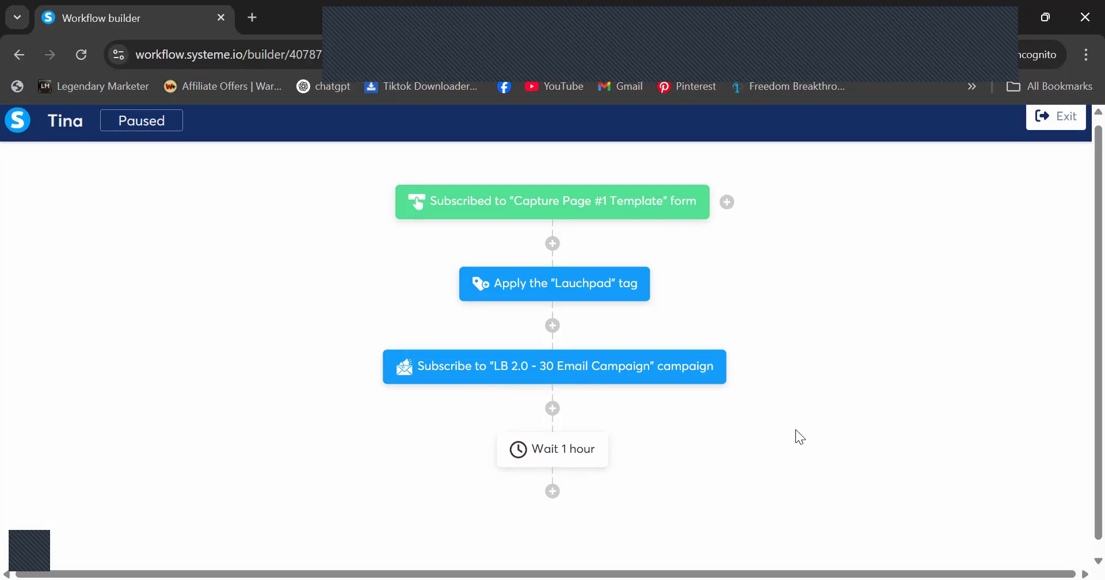
pyautogui.scroll(-1, 795, 430)
pyautogui.scroll(1, 796, 430)
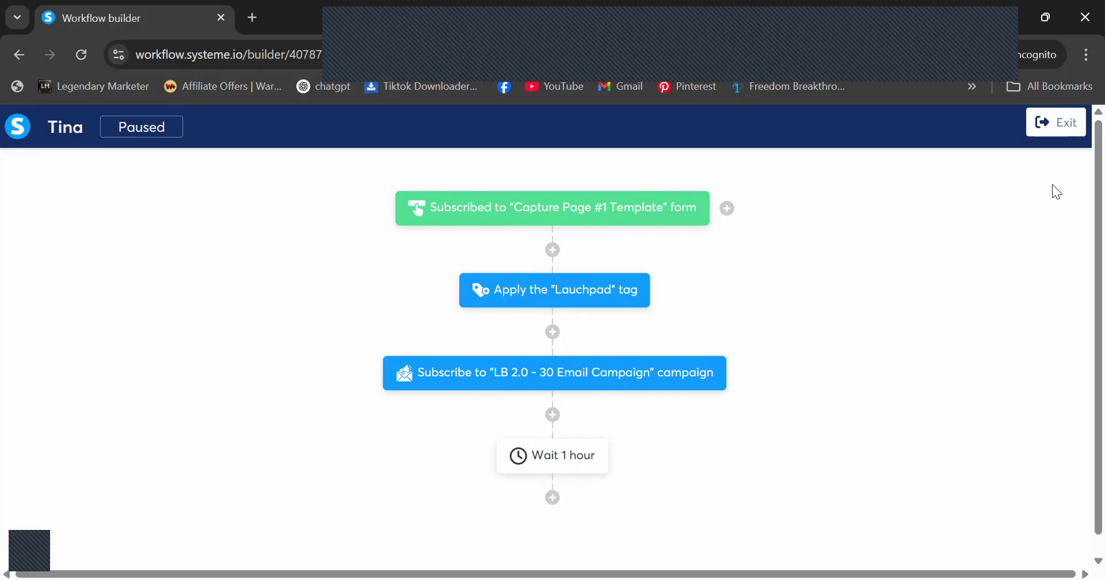
# Exit the workflow builder and activate the new workflow in the workflows list.
pyautogui.click(1074, 128)
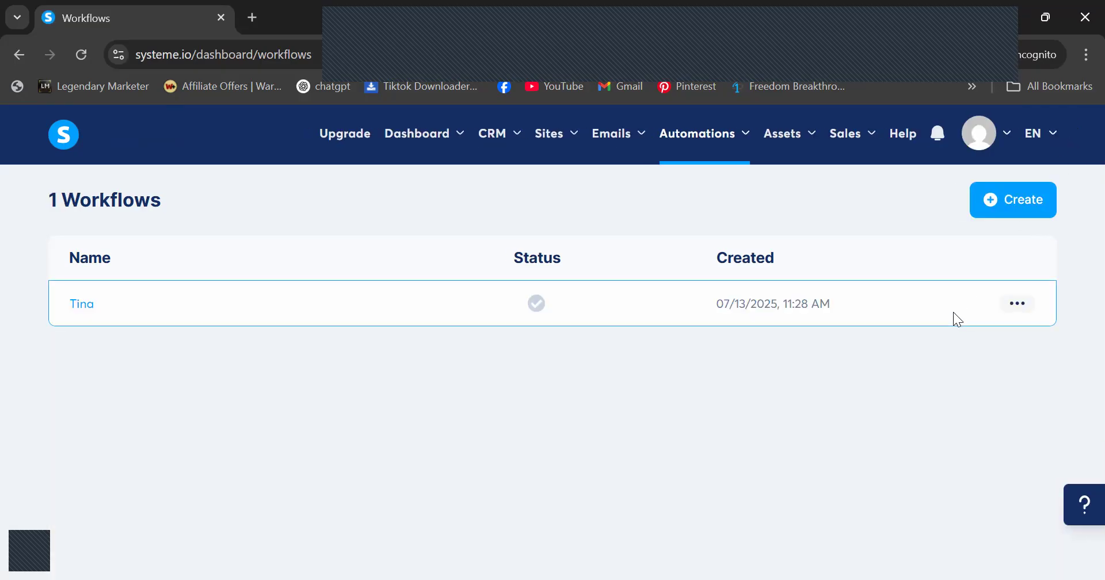
pyautogui.click(1017, 304)
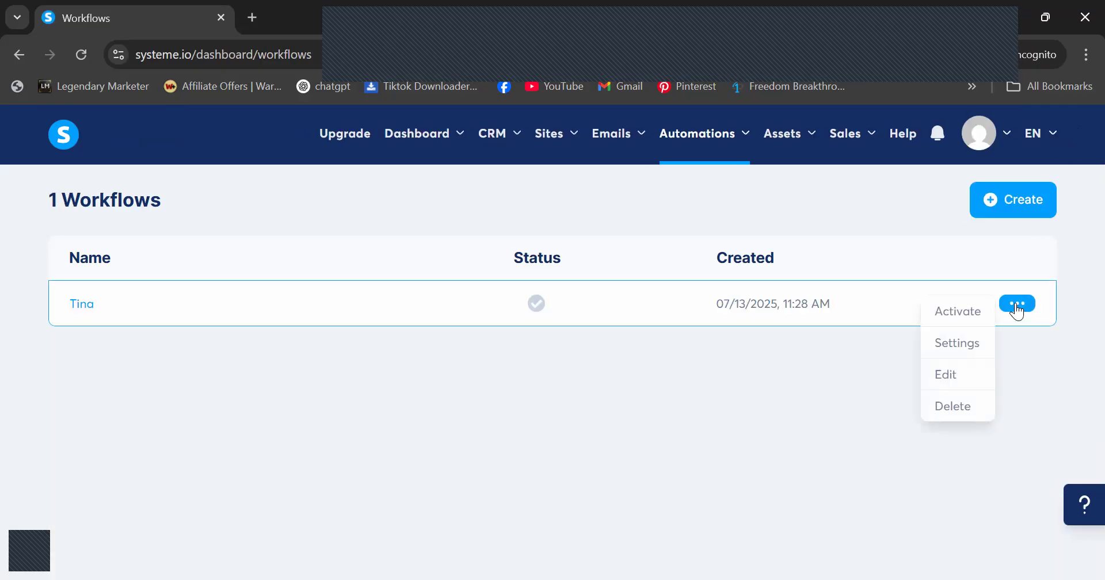
pyautogui.click(964, 316)
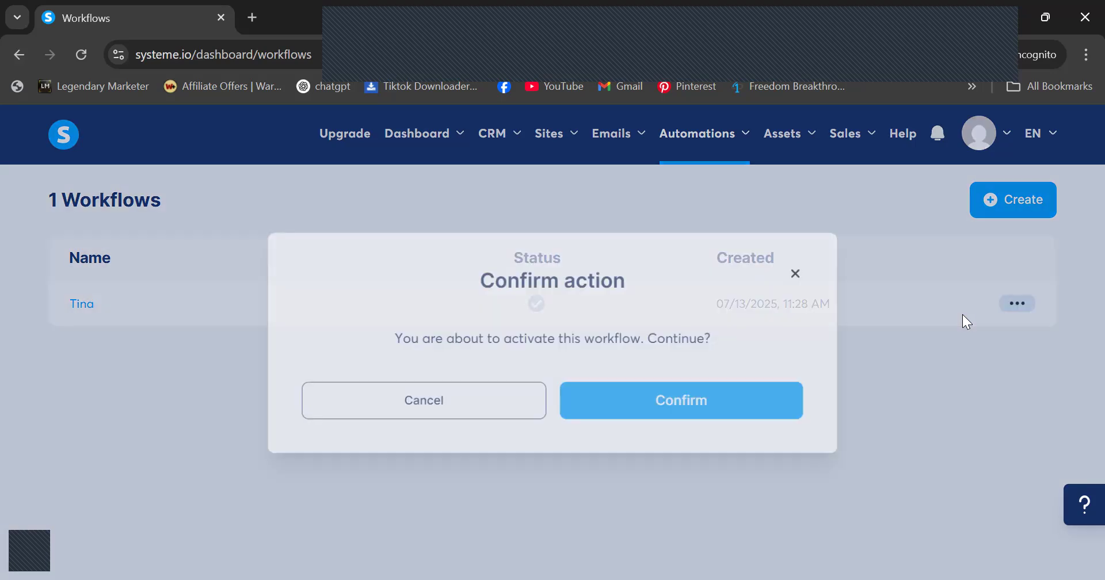
pyautogui.click(683, 410)
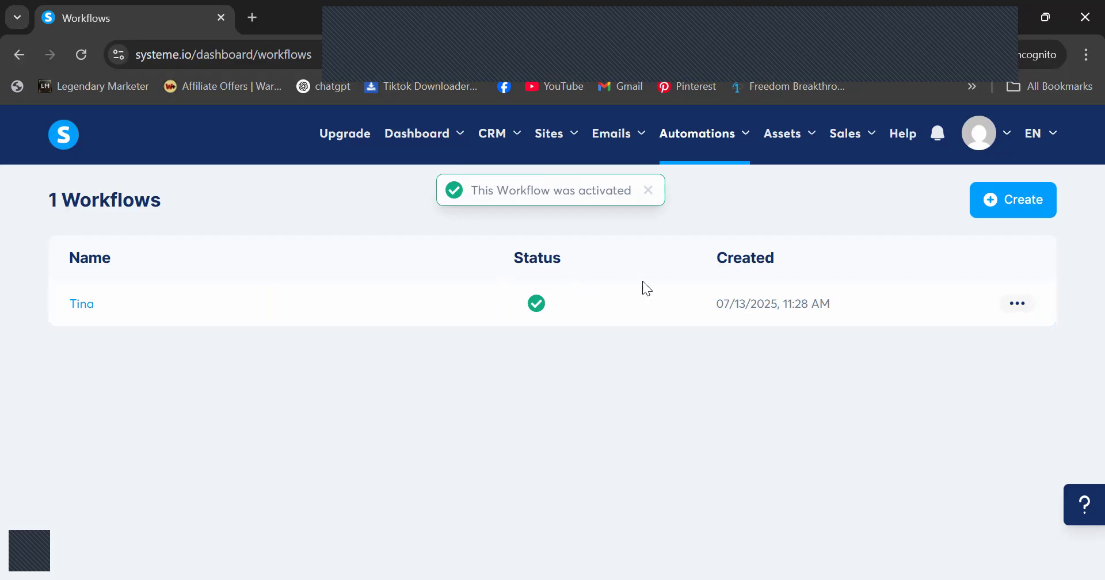
# Deactivate the workflow in the workflows list.
pyautogui.click(1026, 298)
pyautogui.moveTo(1008, 309)
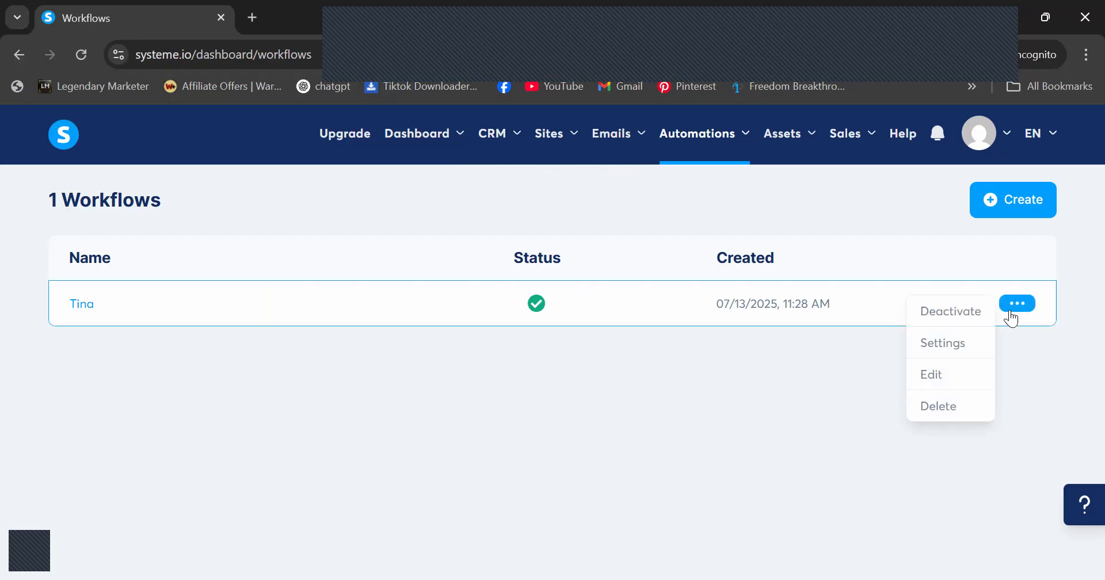
pyautogui.click(960, 314)
pyautogui.click(712, 437)
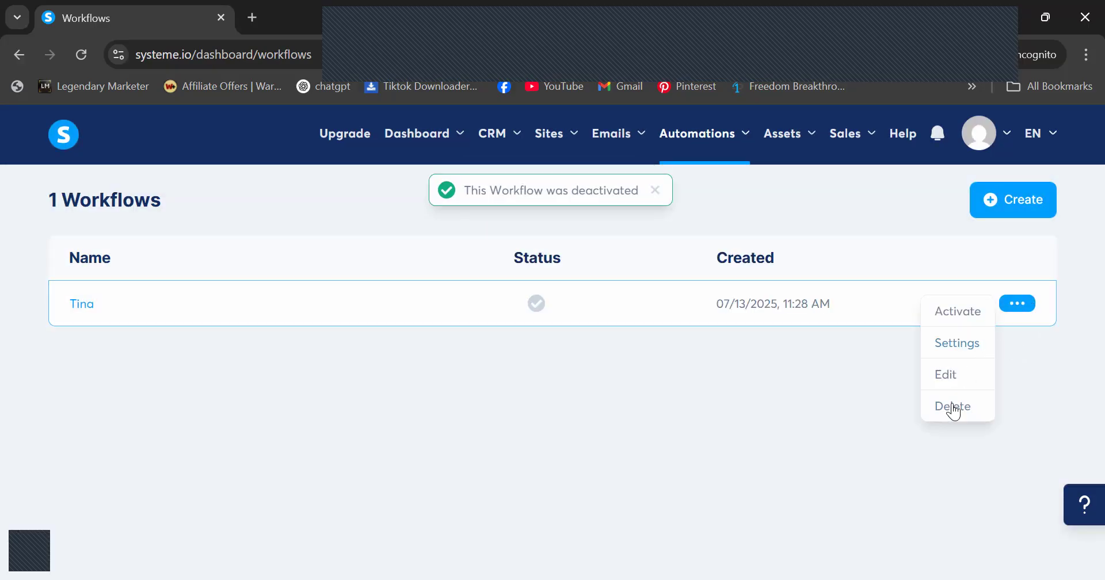
# Delete the example workflow from the workflows list.
pyautogui.moveTo(1017, 304)
pyautogui.click(949, 409)
pyautogui.click(664, 412)
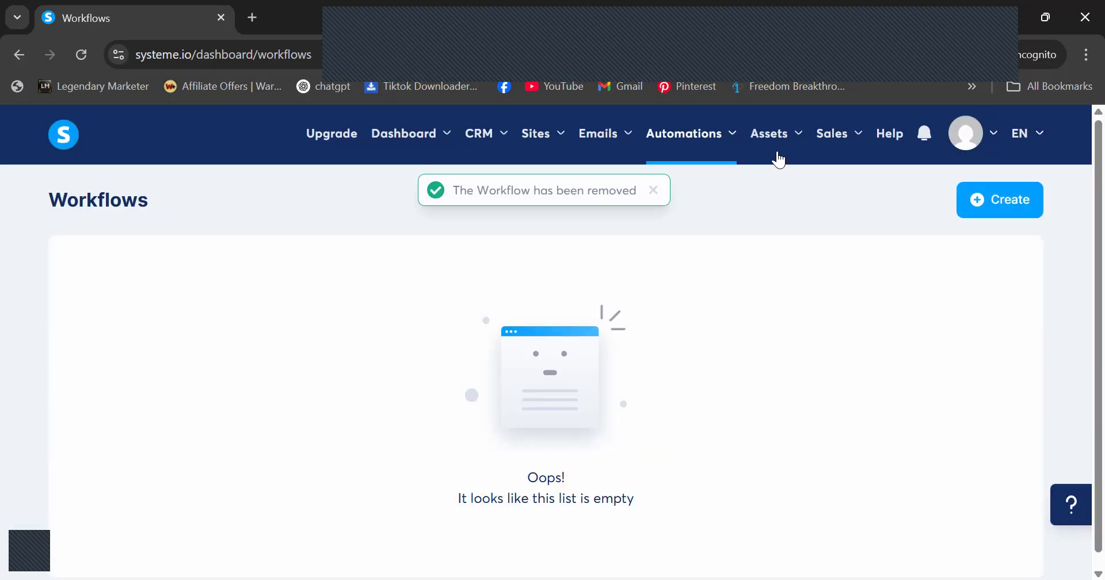
# Open the creation form for a new physical product.
pyautogui.moveTo(782, 131)
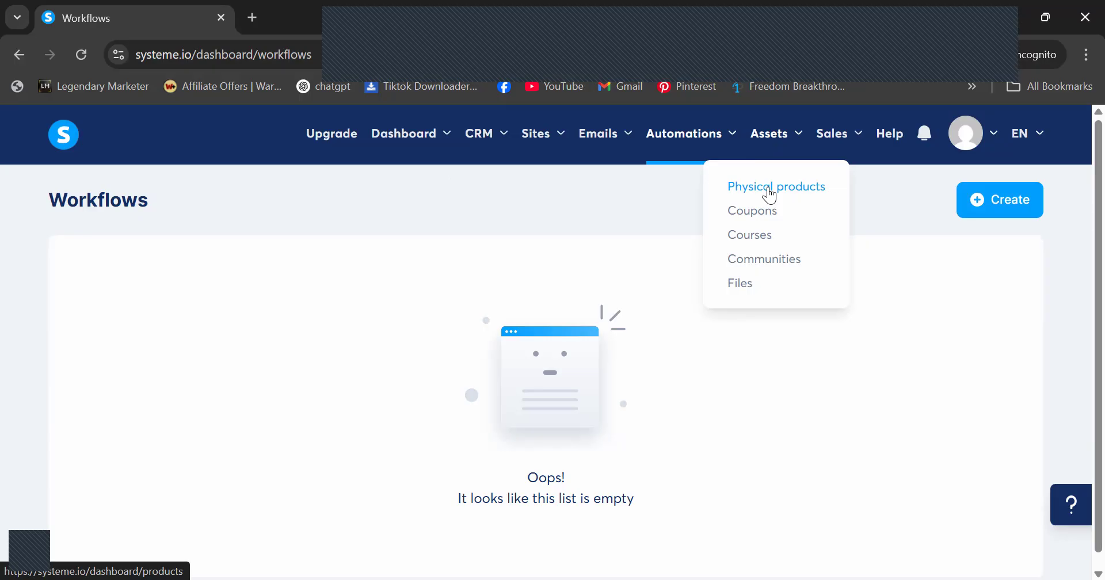
pyautogui.click(769, 190)
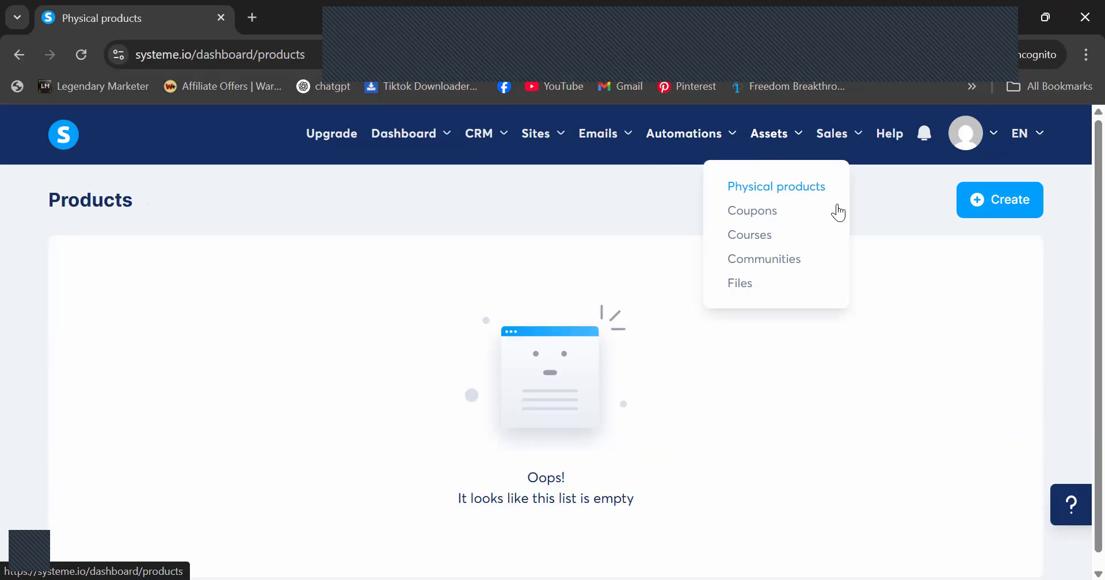
pyautogui.click(998, 199)
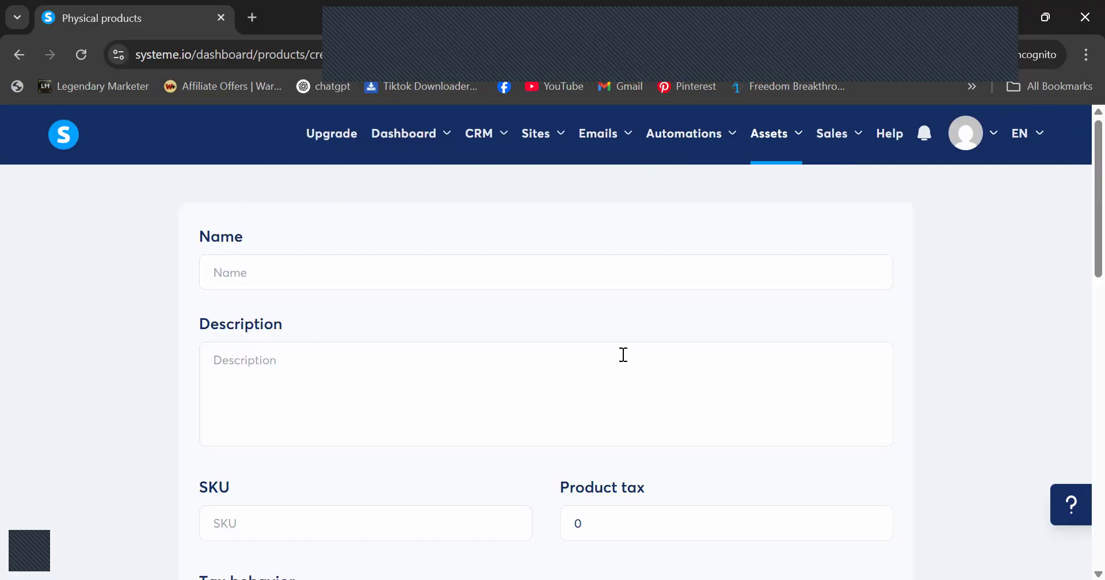
# Set the new product's currency to Kenyan Shilling.
pyautogui.scroll(-3, 340, 426)
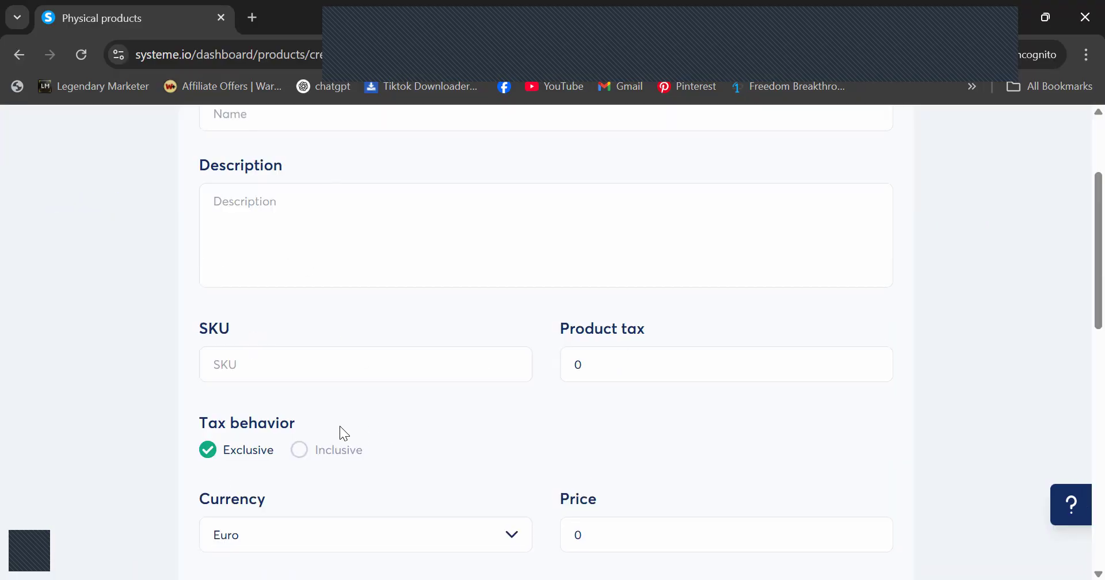
pyautogui.scroll(-2, 518, 400)
pyautogui.click(518, 398)
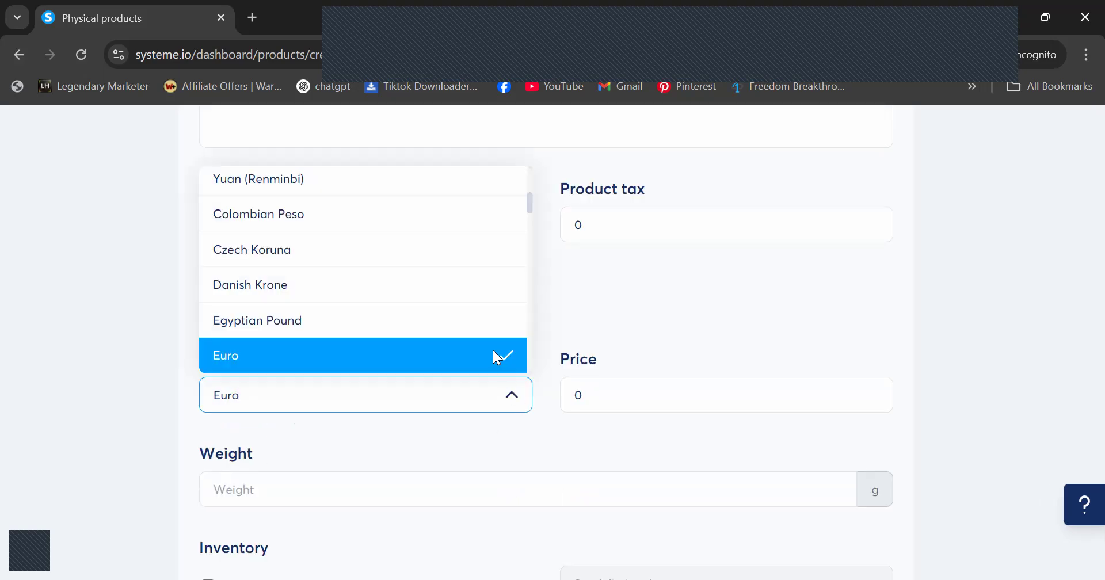
pyautogui.write('ks')
pyautogui.press('BackSpace')
pyautogui.press('BackSpace')
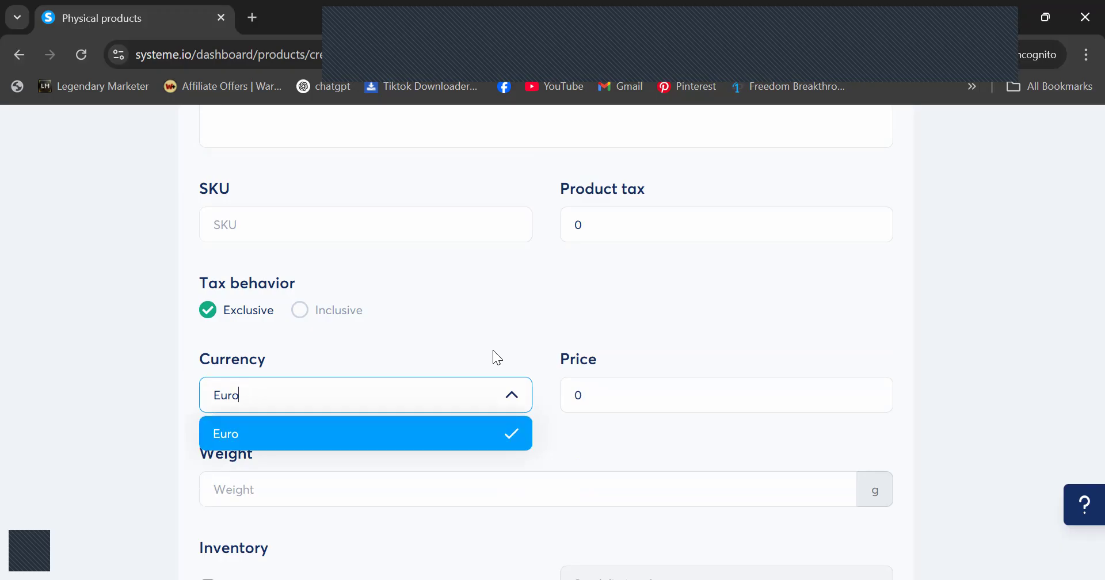
pyautogui.press('BackSpace')
pyautogui.press('BackSpace')
pyautogui.press('BackSpace')
pyautogui.press('BackSpace')
pyautogui.write('k')
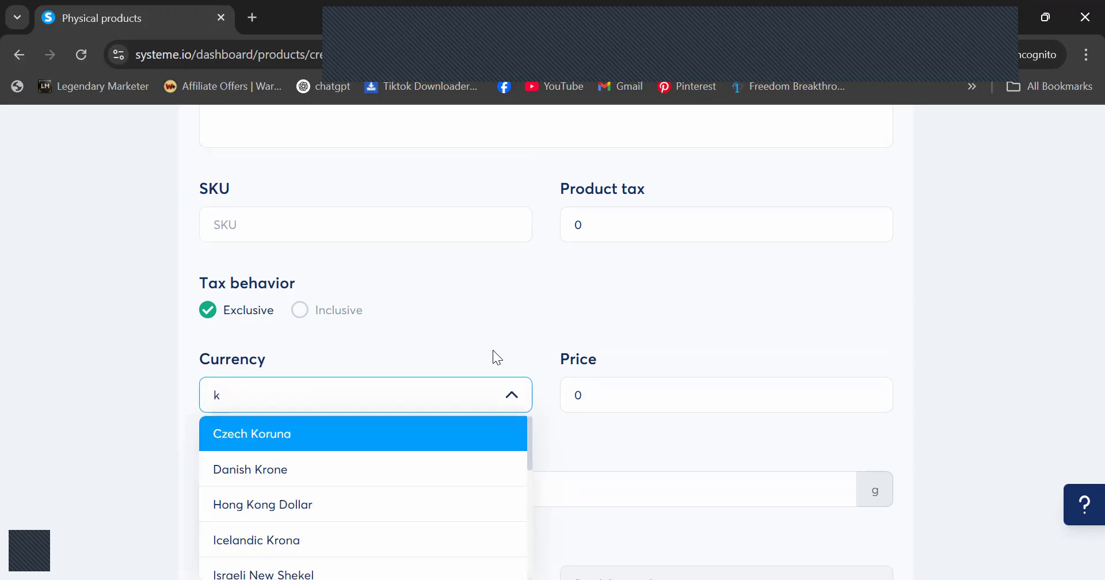
pyautogui.write('e')
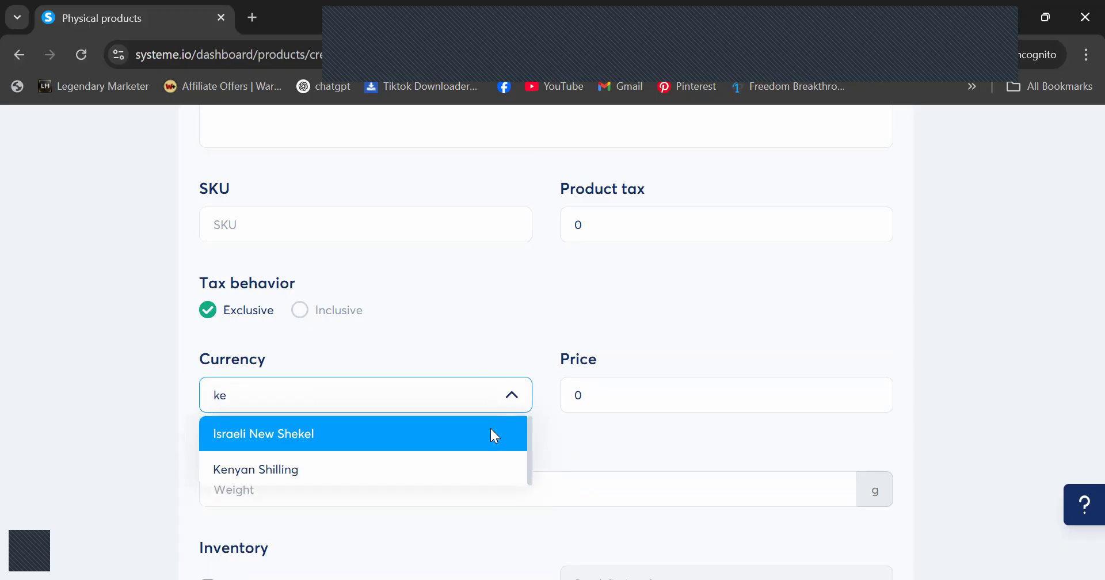
pyautogui.click(337, 472)
# Set the new product's price to 1000 and look over the remaining shipping, media and options fields.
pyautogui.click(602, 409)
pyautogui.press('BackSpace')
pyautogui.write('1000')
pyautogui.scroll(-1, 601, 409)
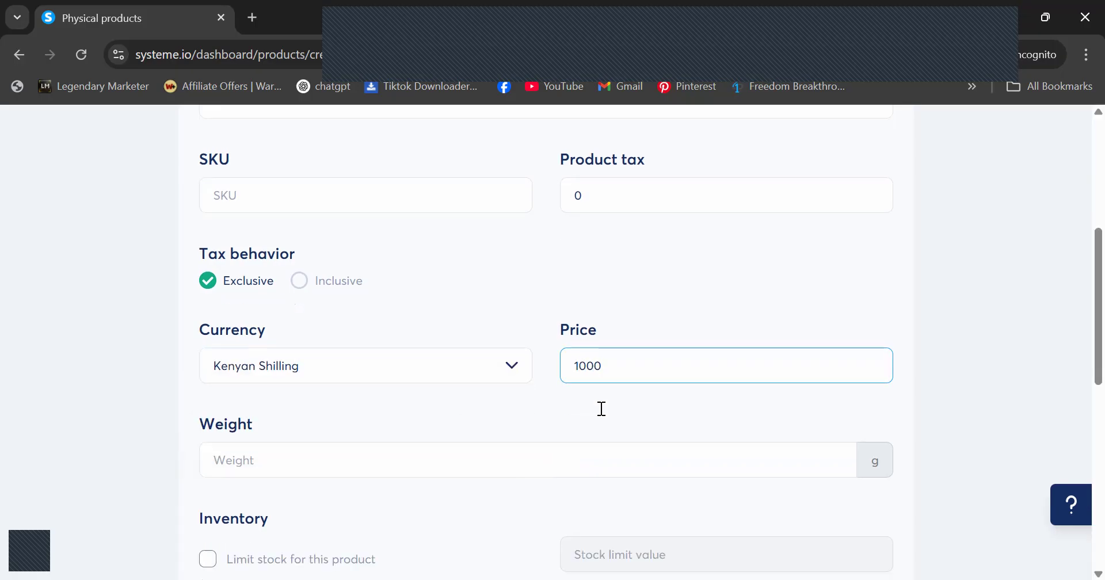
pyautogui.scroll(-3, 459, 365)
pyautogui.scroll(-5, 464, 429)
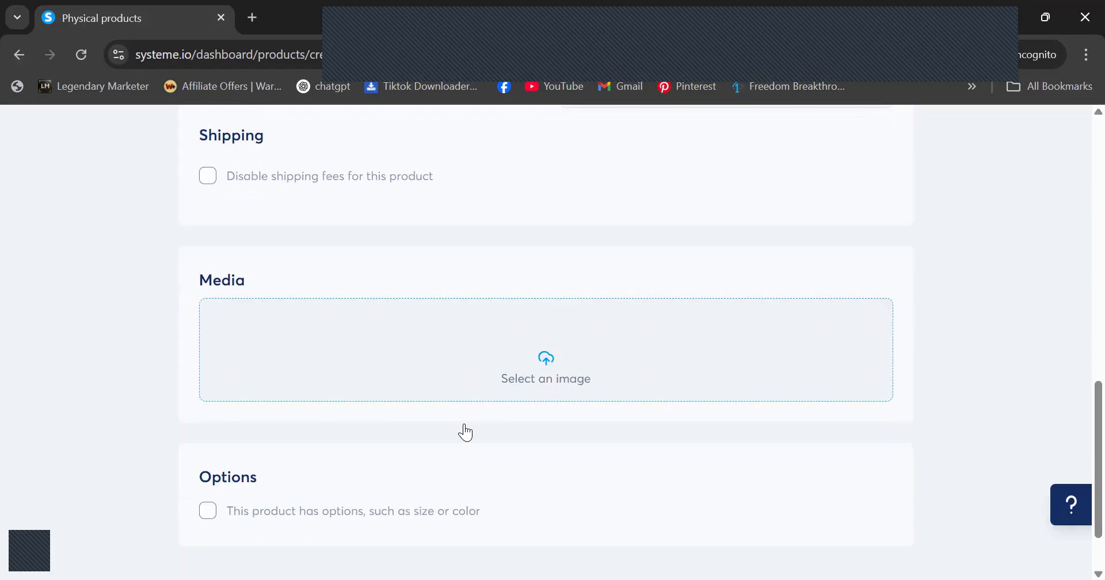
pyautogui.scroll(-2, 465, 433)
pyautogui.scroll(12, 690, 381)
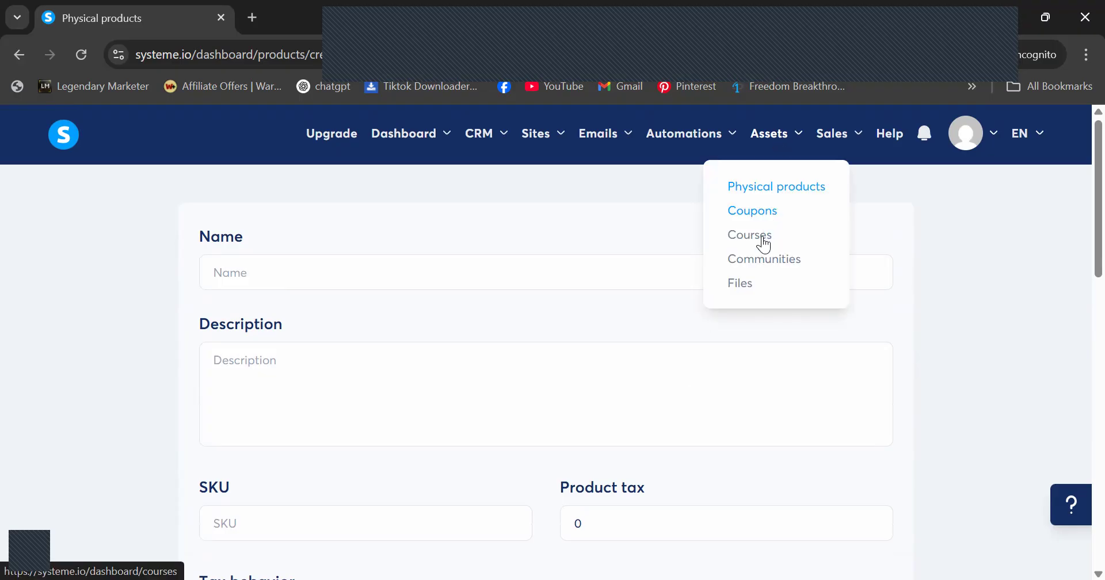
# Leave the product form unsaved and look over the Courses page.
pyautogui.click(750, 235)
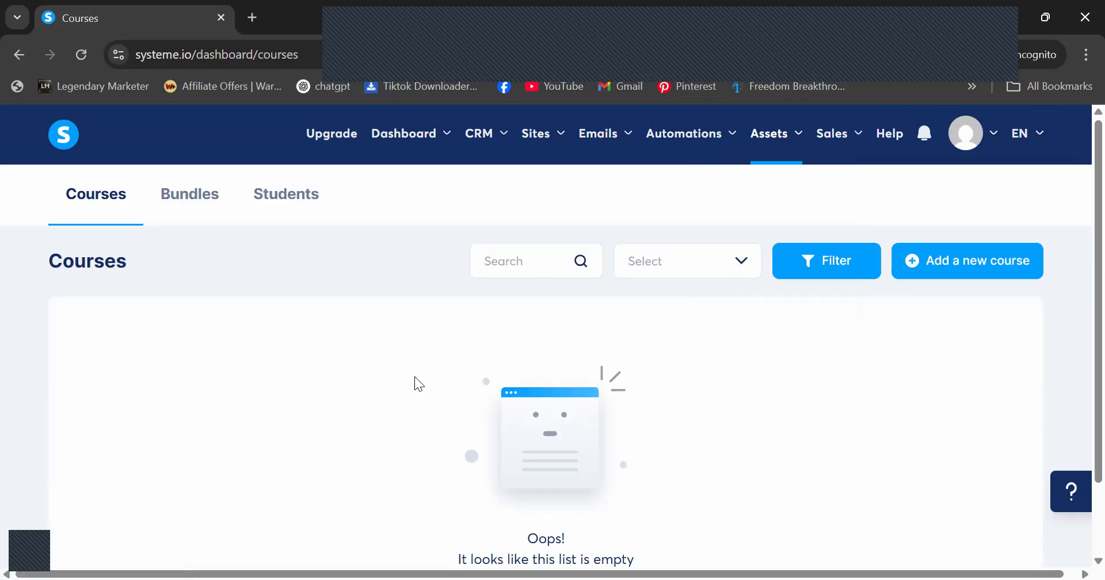
pyautogui.scroll(-2, 320, 402)
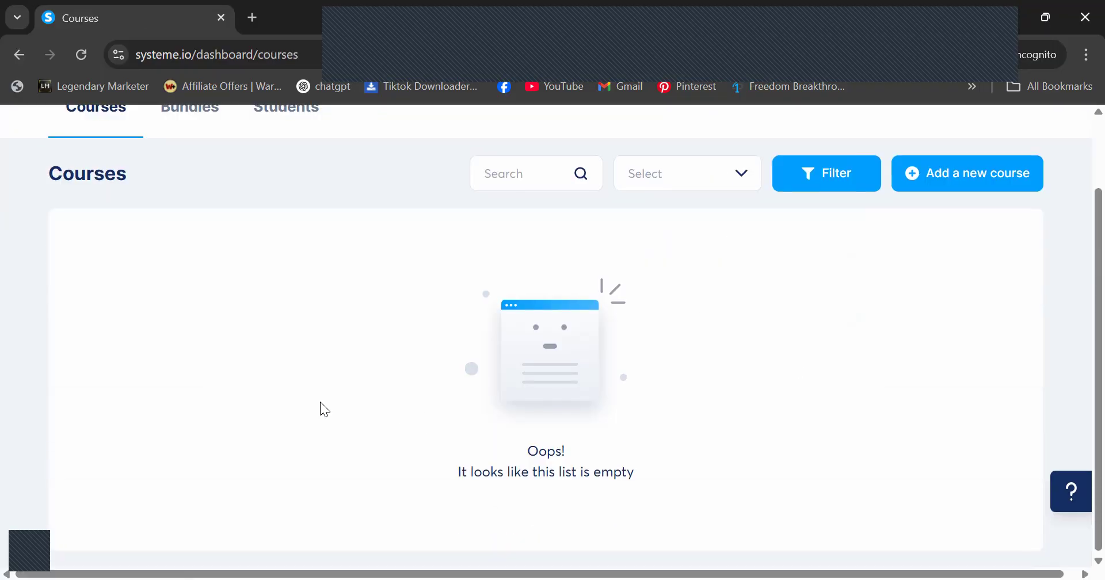
pyautogui.scroll(2, 320, 402)
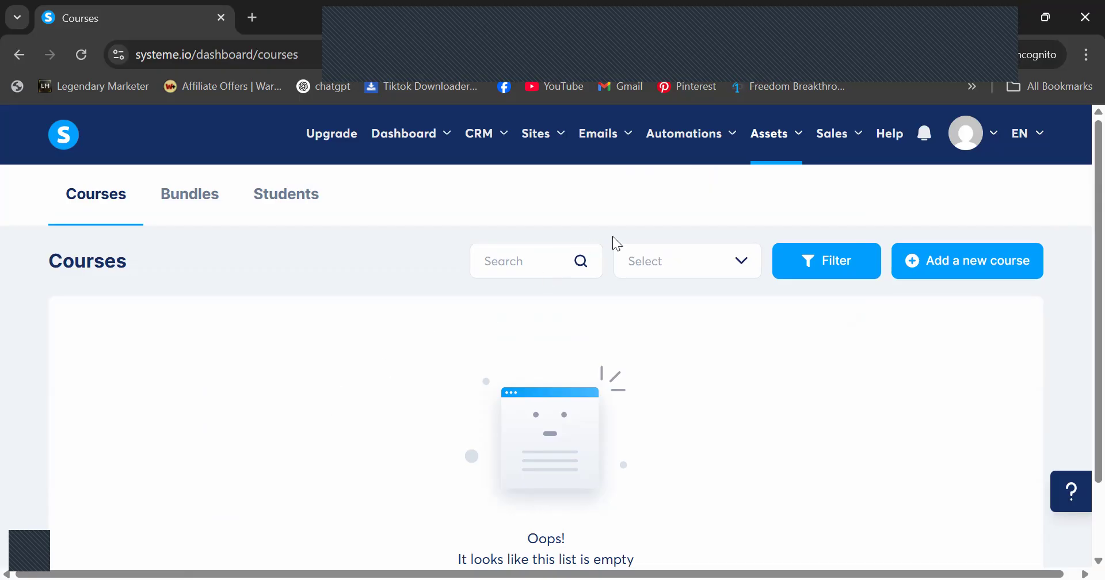
pyautogui.moveTo(783, 138)
pyautogui.moveTo(838, 141)
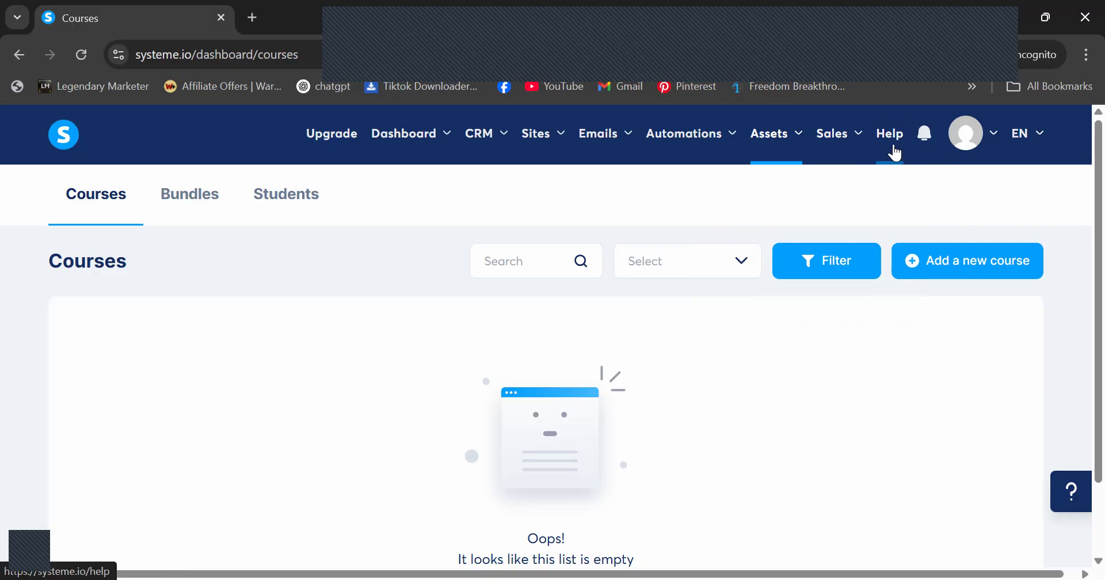
pyautogui.click(922, 135)
pyautogui.moveTo(864, 130)
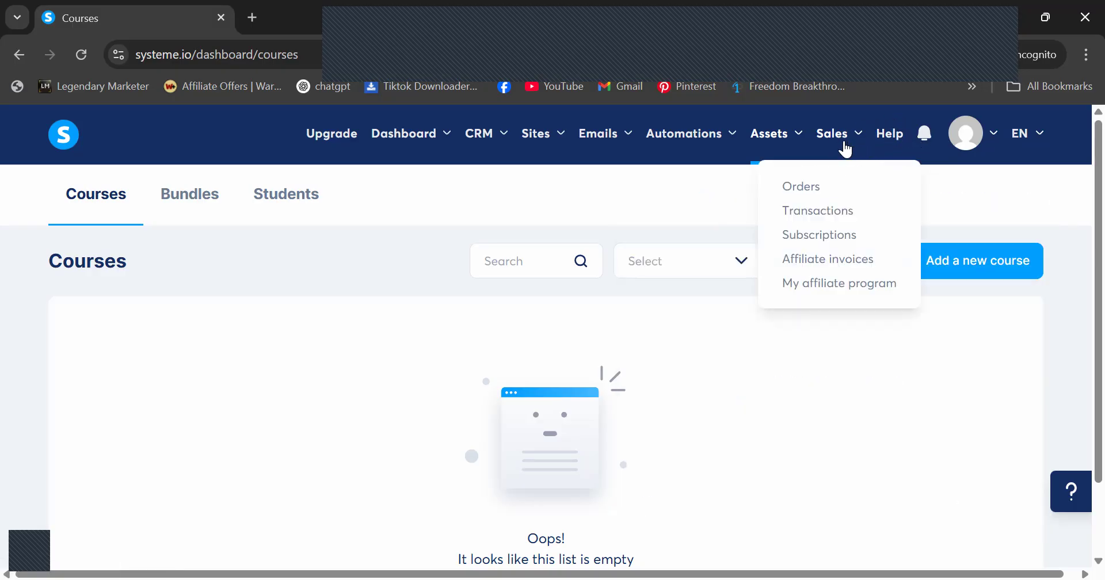